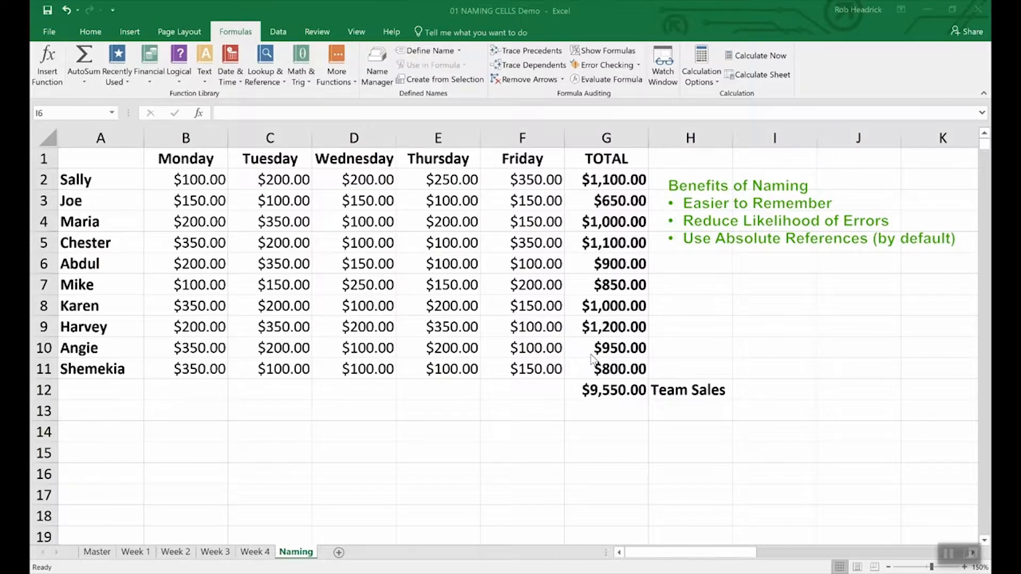
Define the name Team_Sales for cell G12, which holds the team's sales total, with workbook scope
{"action": "left_click", "coordinate": [614, 392]}
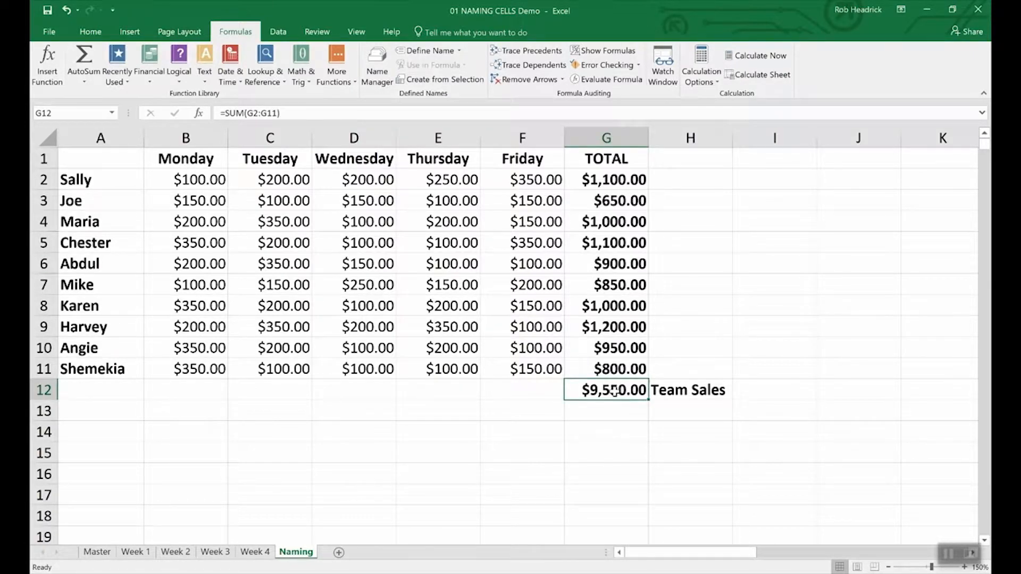
{"action": "right_click", "coordinate": [614, 392]}
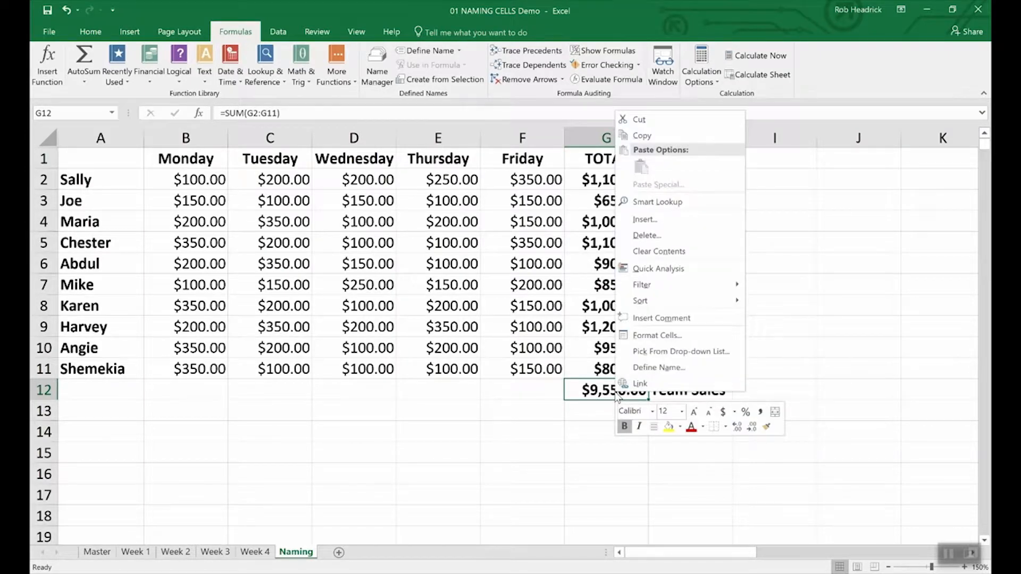
{"action": "left_click", "coordinate": [641, 369]}
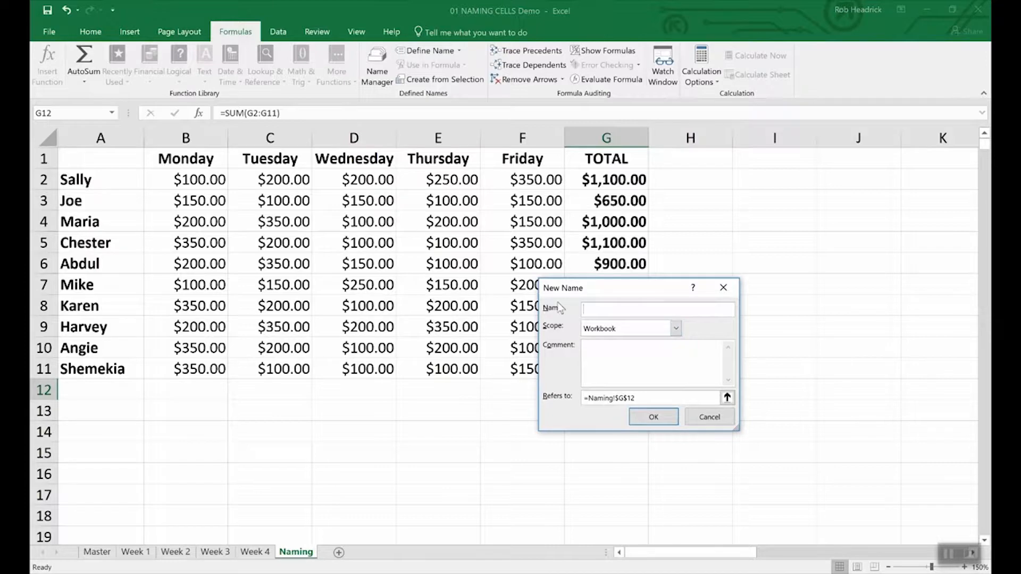
{"action": "type", "text": "Team_Sales"}
{"action": "left_click", "coordinate": [653, 417]}
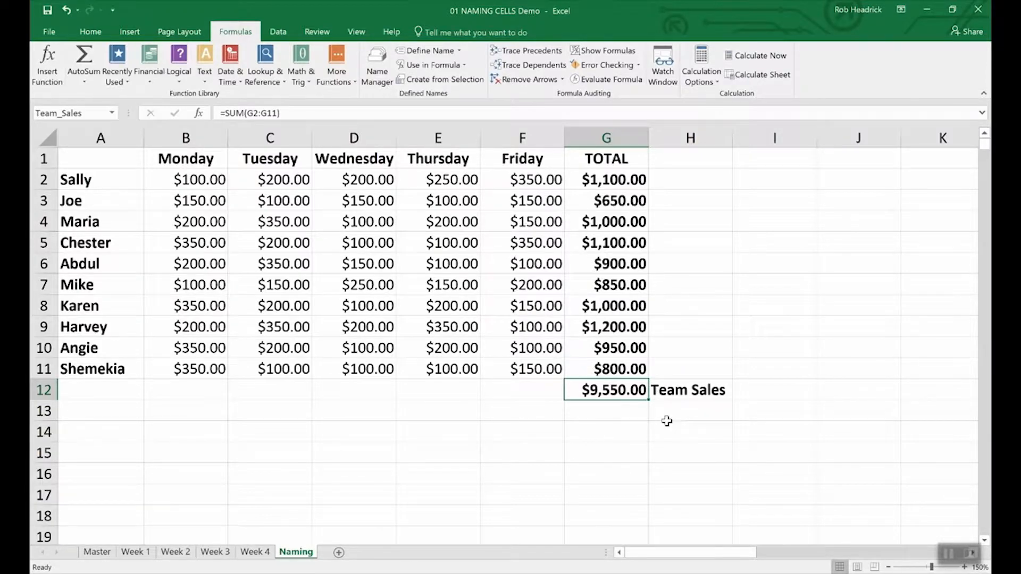
Name the range of individual totals G2:G11 Rep_Sales
{"action": "left_click", "coordinate": [89, 114]}
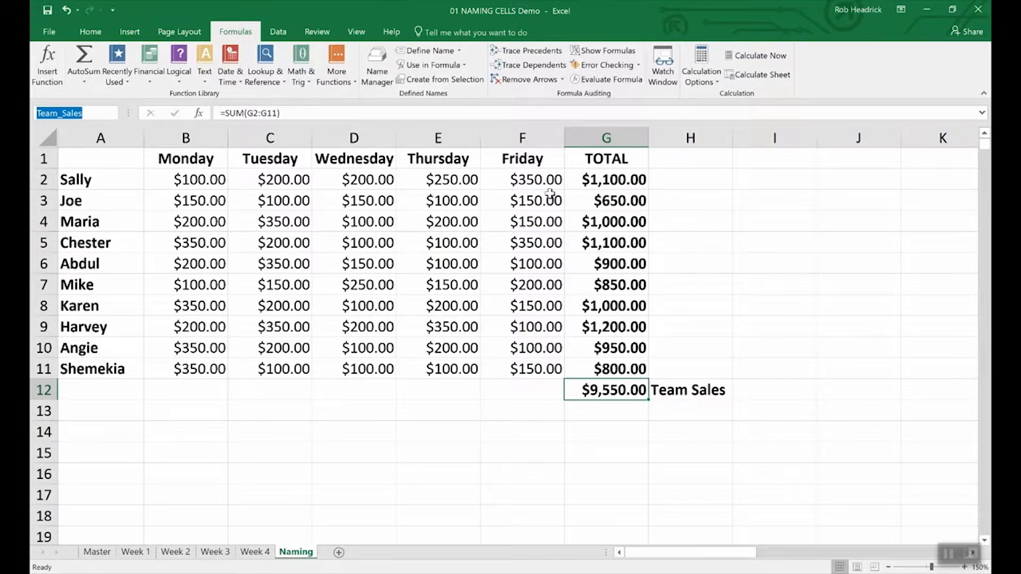
{"action": "left_click", "coordinate": [618, 179]}
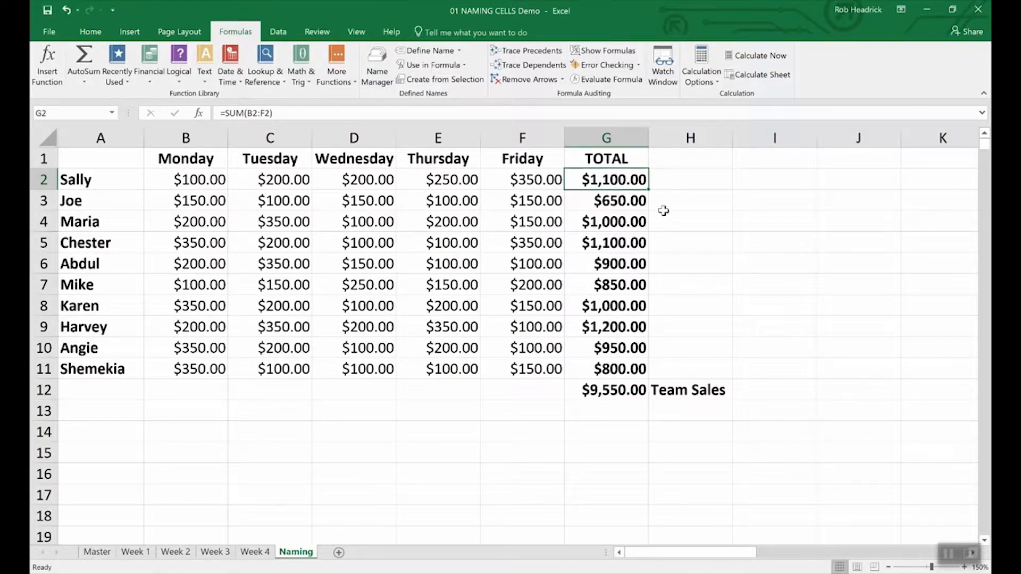
{"action": "left_click", "coordinate": [682, 224]}
{"action": "left_click_drag", "start_coordinate": [595, 178], "coordinate": [587, 364]}
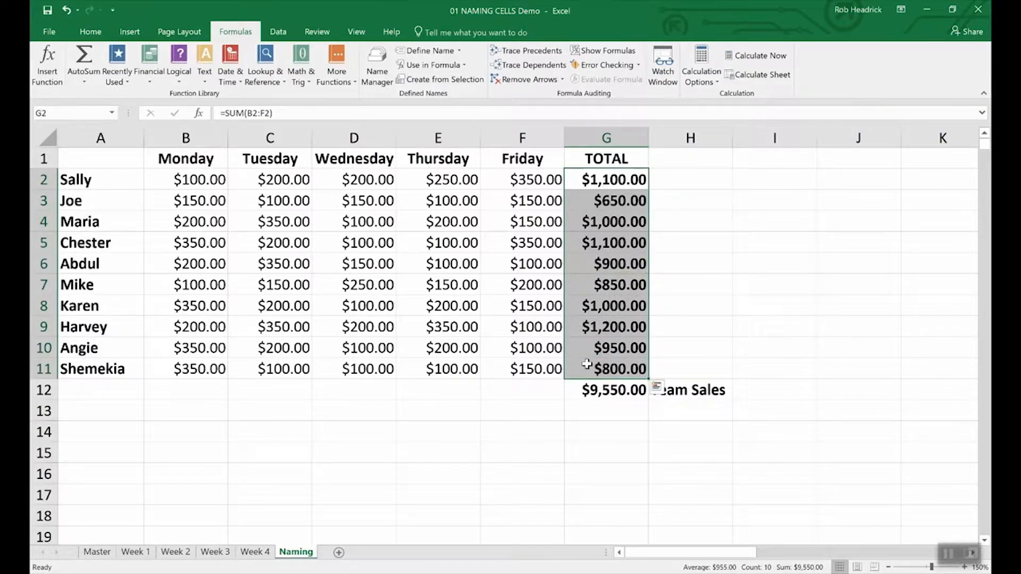
{"action": "left_click", "coordinate": [78, 113]}
{"action": "type", "text": "Rep_Sales"}
{"action": "key", "text": "Return"}
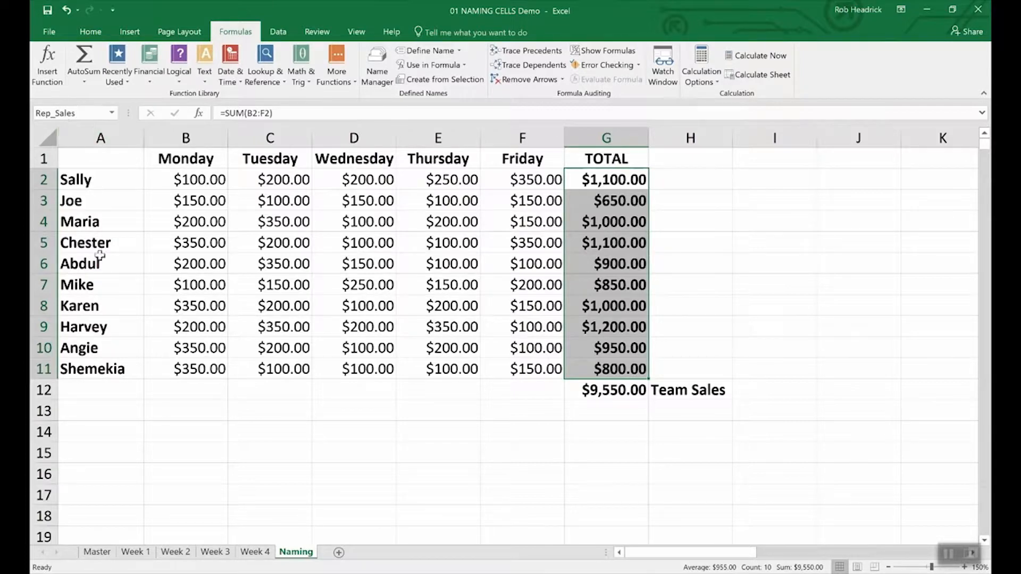
Enter a SUM formula in cell G13 that adds up the named range Rep_Sales
{"action": "left_click", "coordinate": [604, 412]}
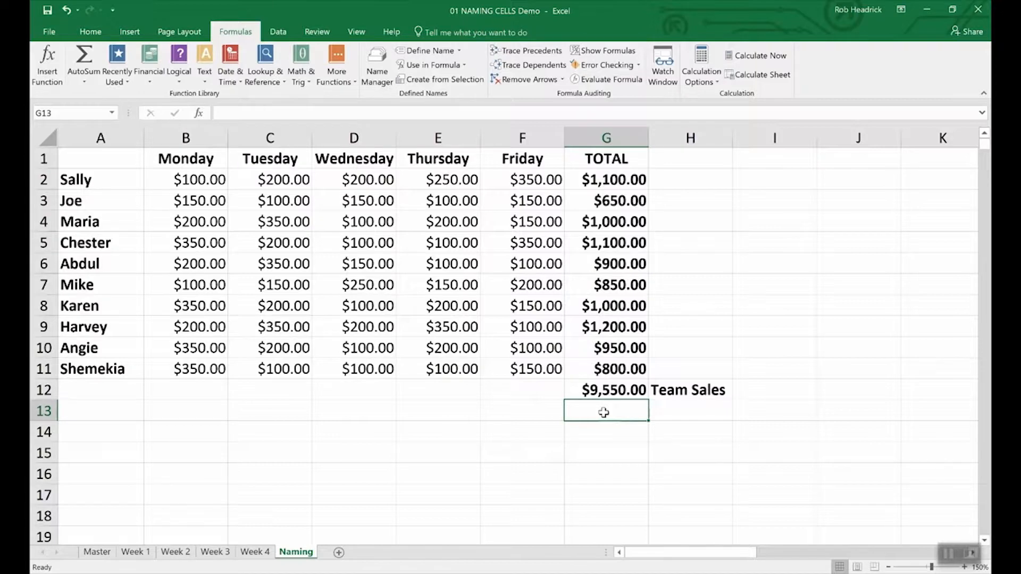
{"action": "type", "text": "=("}
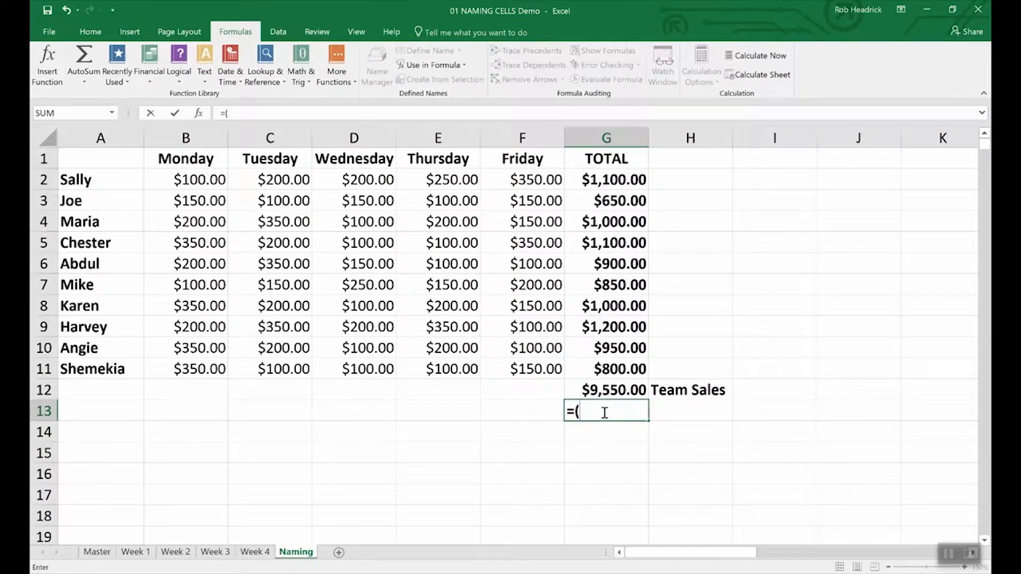
{"action": "key", "text": "BackSpace"}
{"action": "type", "text": "Sum)"}
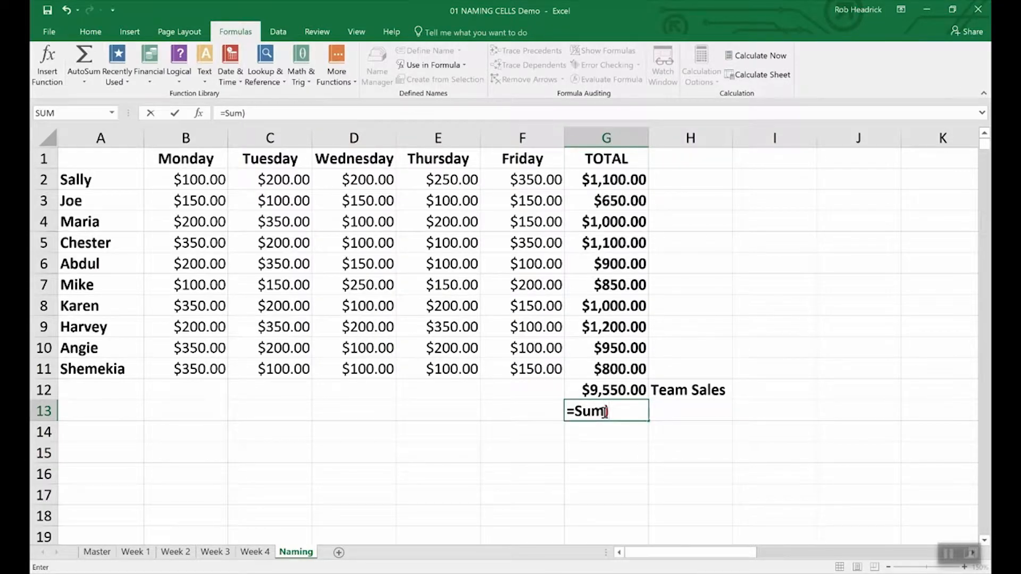
{"action": "key", "text": "BackSpace"}
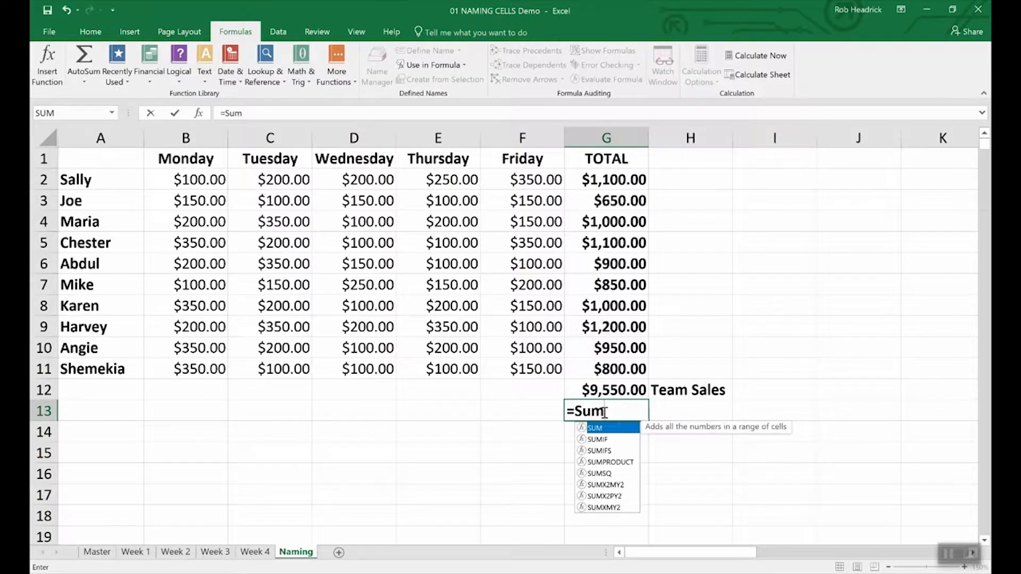
{"action": "type", "text": "(Re"}
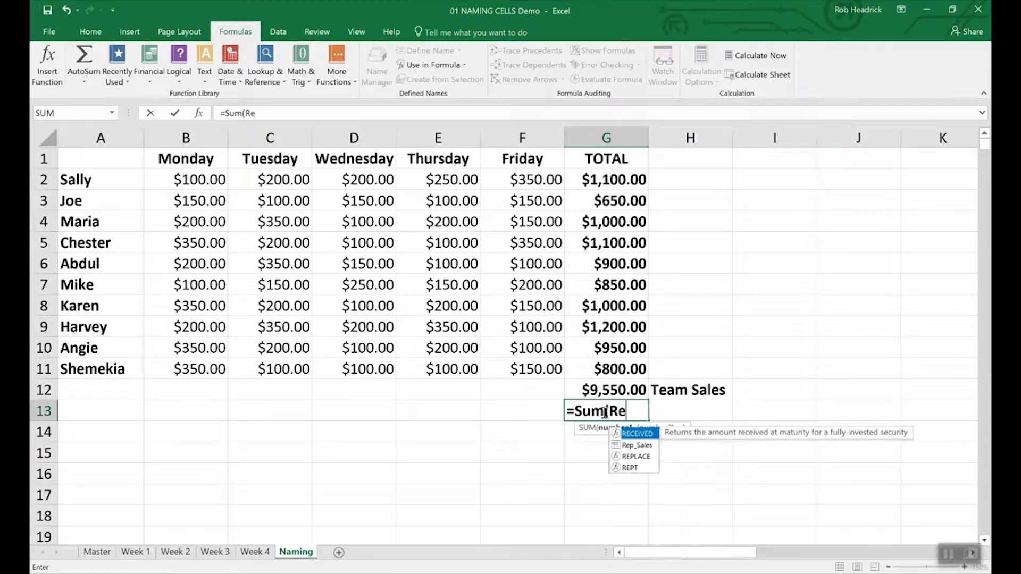
{"action": "type", "text": "p"}
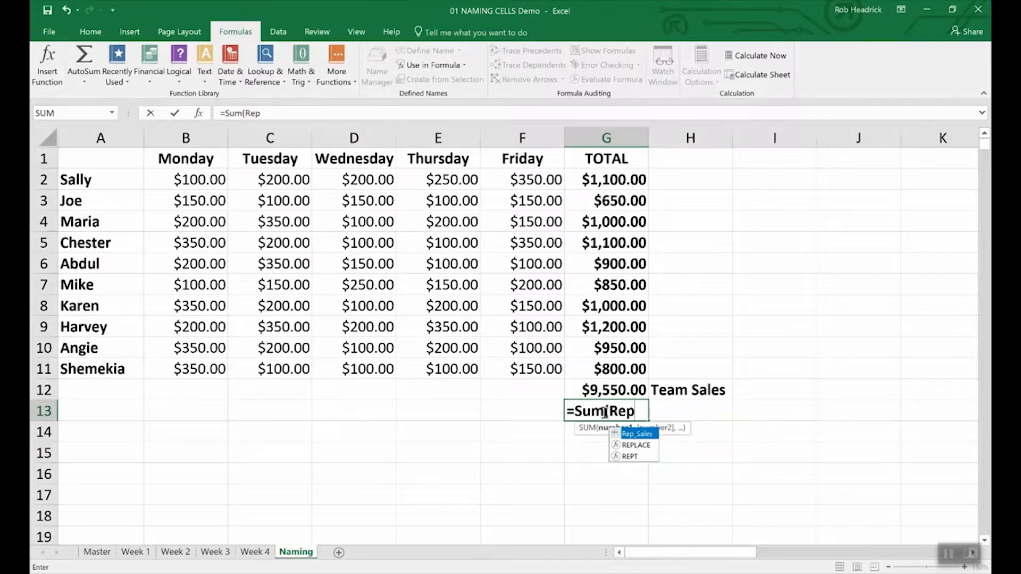
{"action": "double_click", "coordinate": [636, 435]}
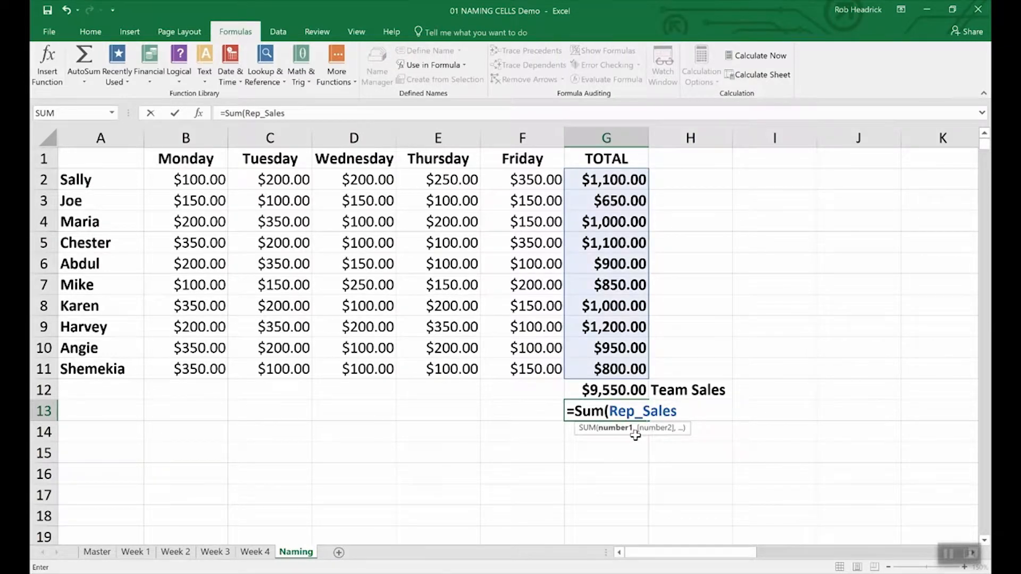
{"action": "key", "text": "Return"}
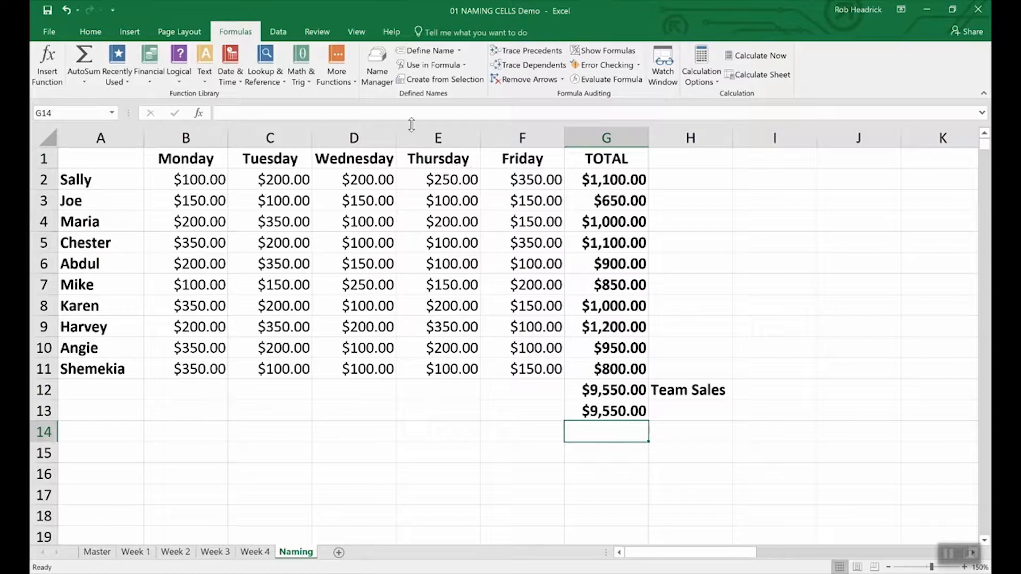
Open the Name Manager to review the workbook's defined names
{"action": "left_click", "coordinate": [378, 62]}
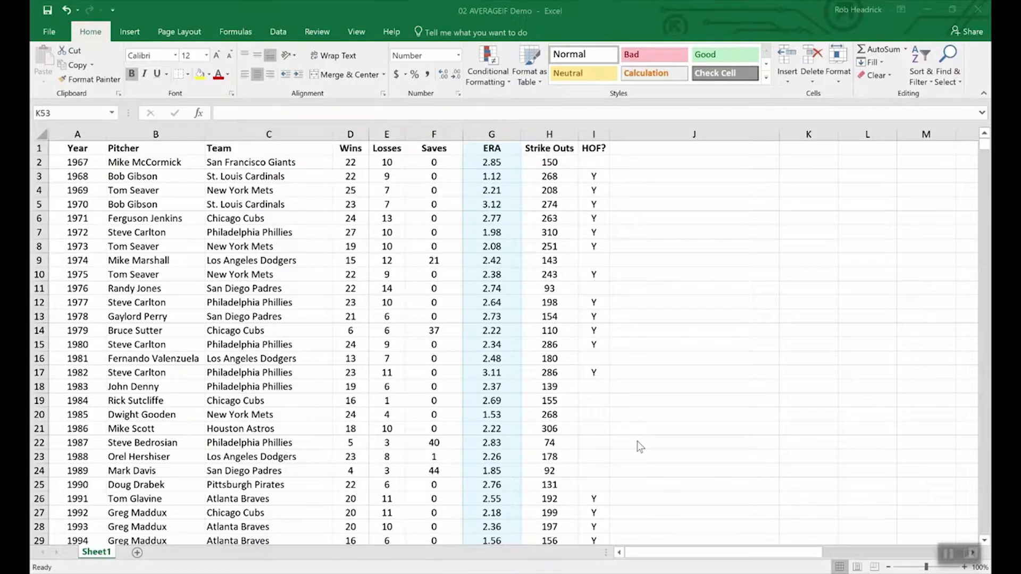
In cell K53 of the AVERAGEIF demo workbook, enter =averageif(wins,">19",era) to average the ERA of 20+ game winners
{"action": "scroll", "coordinate": [657, 460], "scroll_direction": "down", "scroll_amount": 3}
{"action": "scroll", "coordinate": [658, 459], "scroll_direction": "down", "scroll_amount": 20}
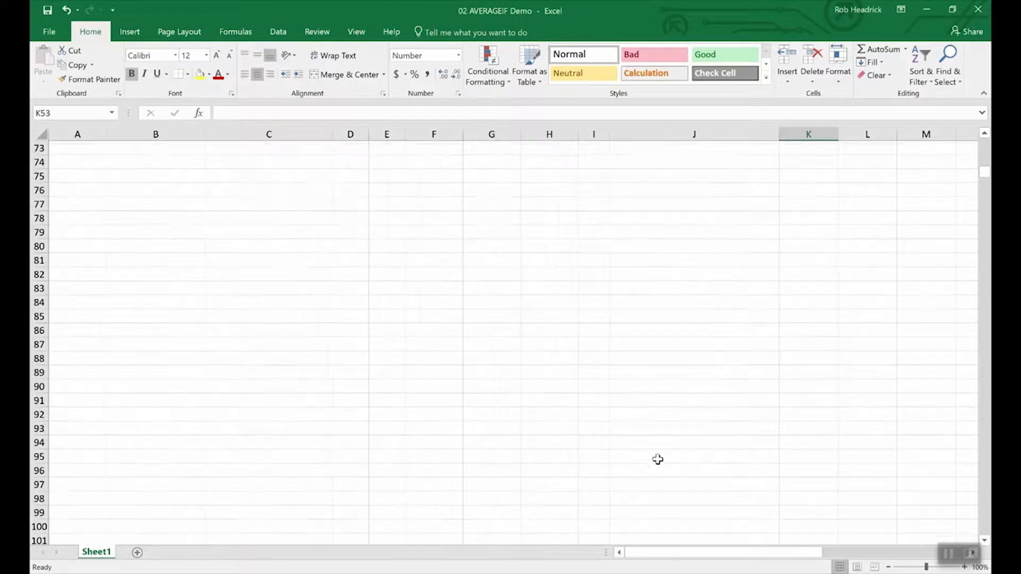
{"action": "scroll", "coordinate": [656, 460], "scroll_direction": "up", "scroll_amount": 12}
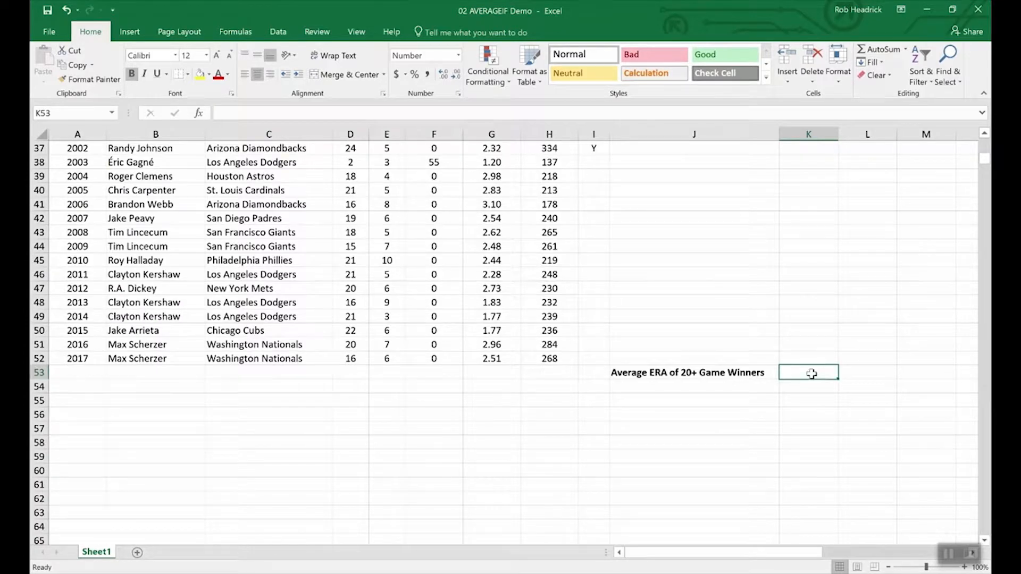
{"action": "type", "text": "="}
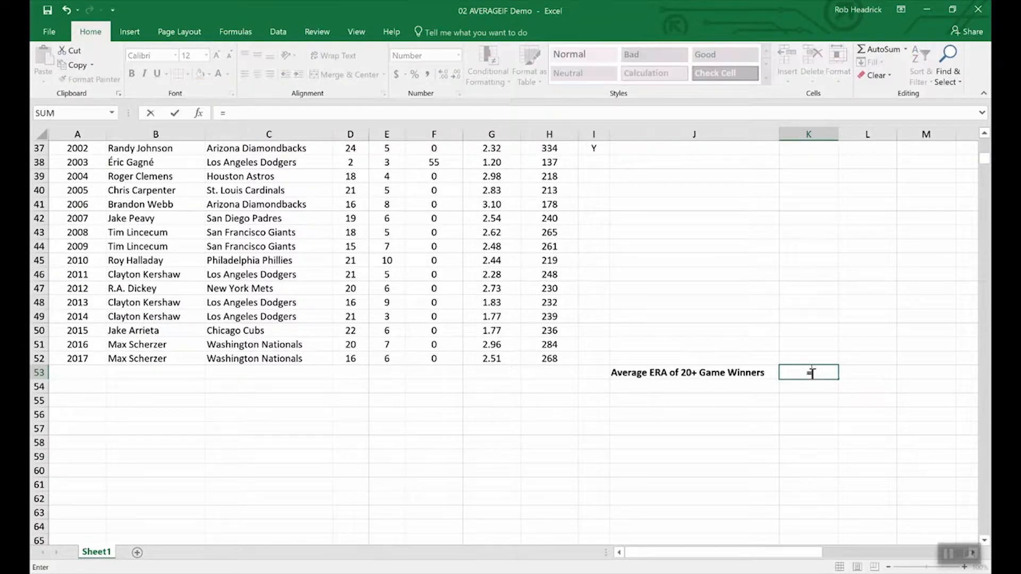
{"action": "type", "text": "average"}
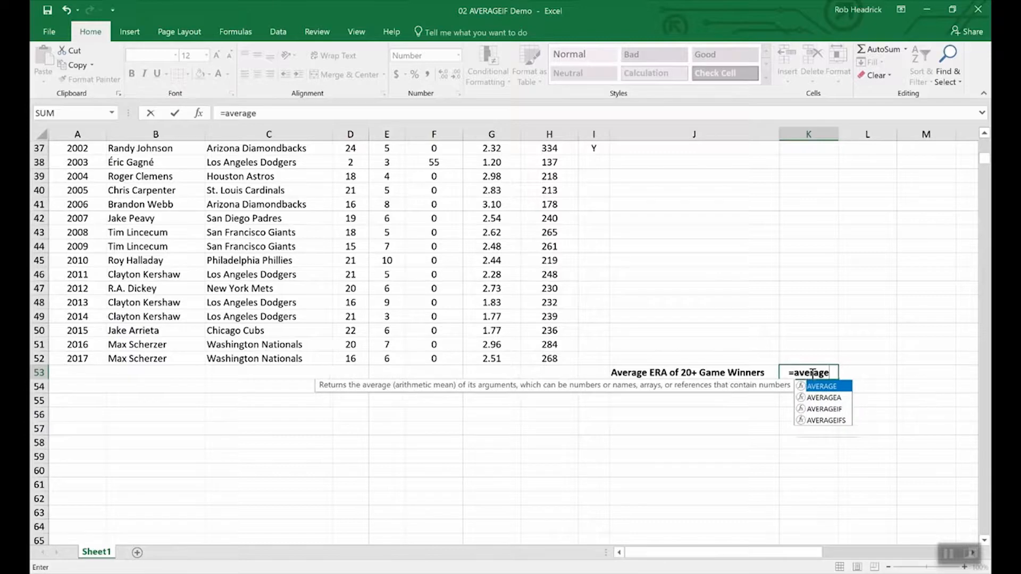
{"action": "type", "text": "if("}
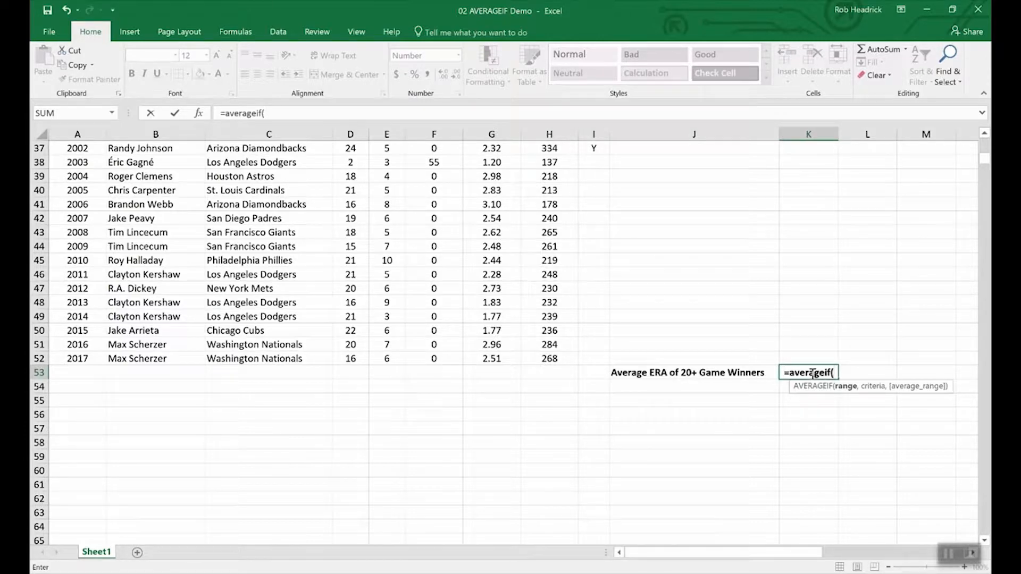
{"action": "type", "text": "win"}
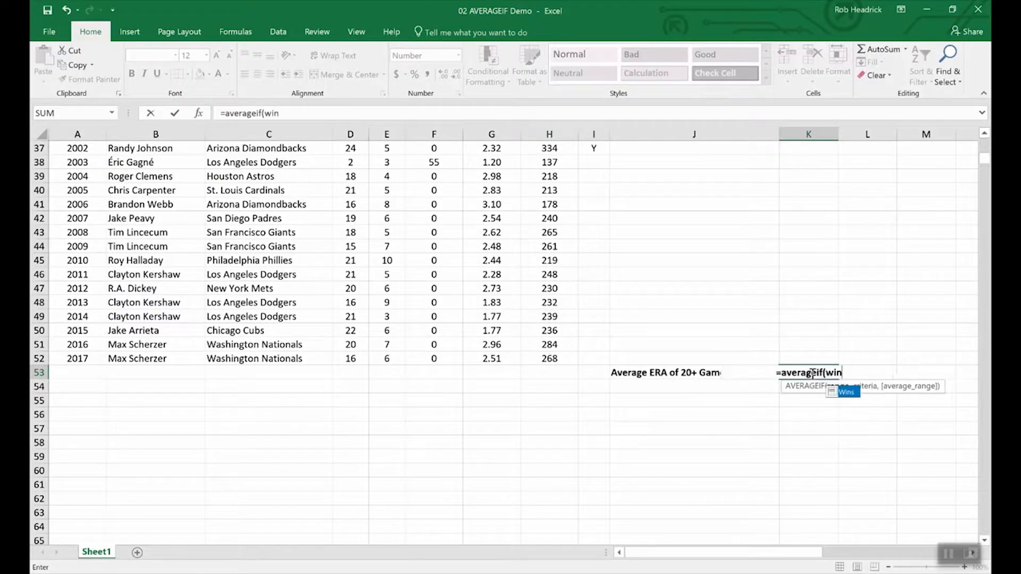
{"action": "type", "text": "s,"}
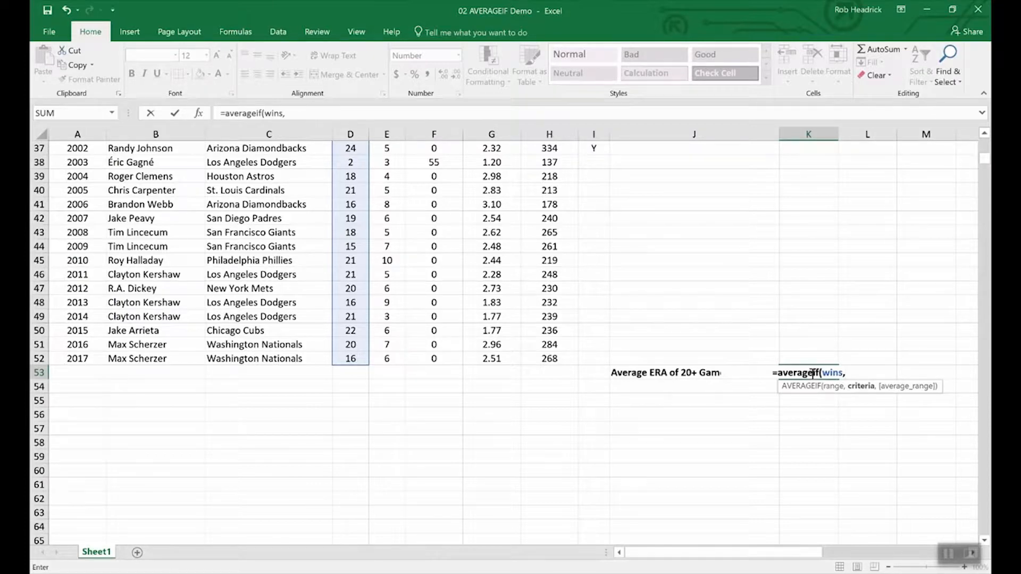
{"action": "type", "text": "\""}
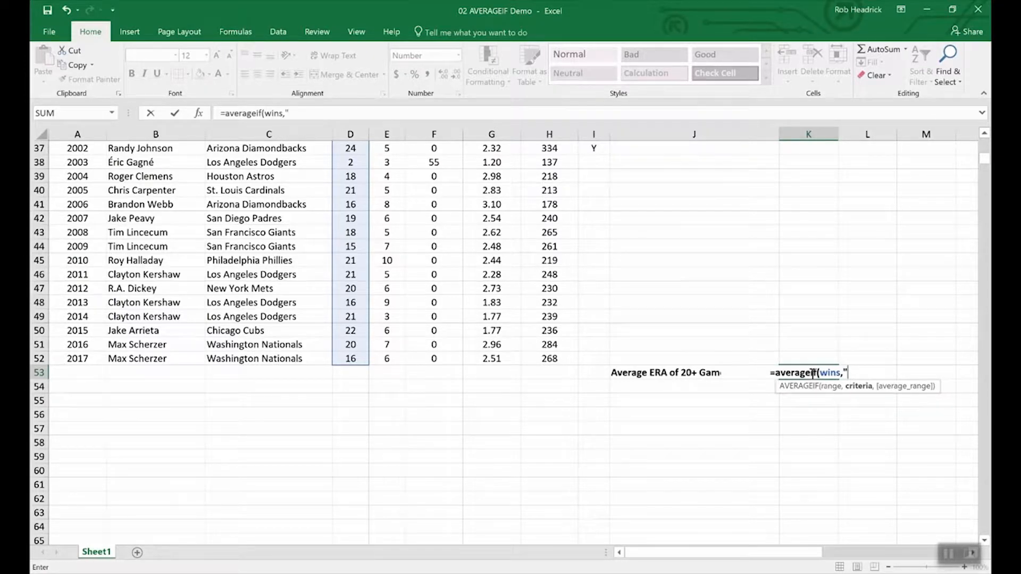
{"action": "type", "text": ">19\","}
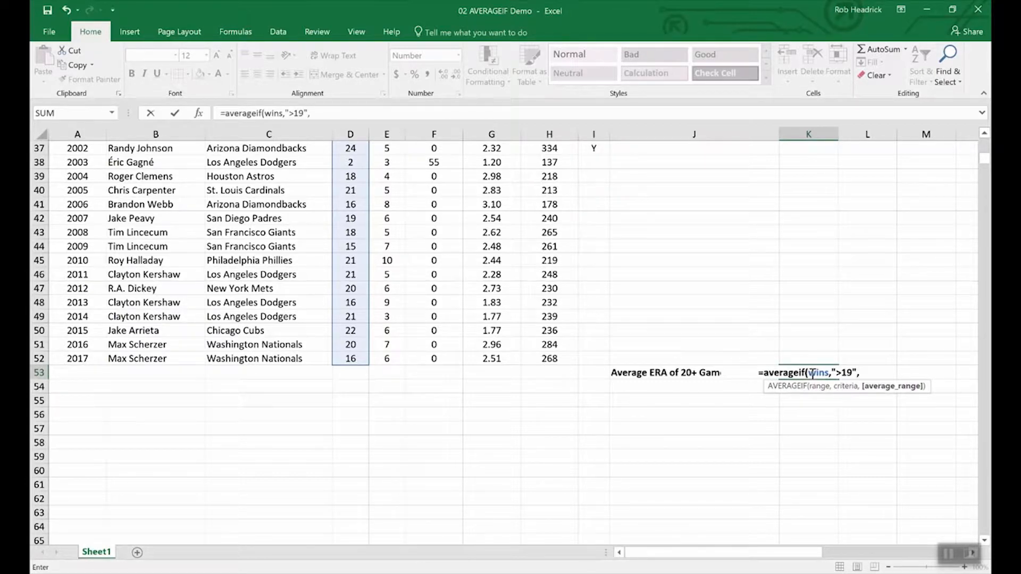
{"action": "type", "text": "era"}
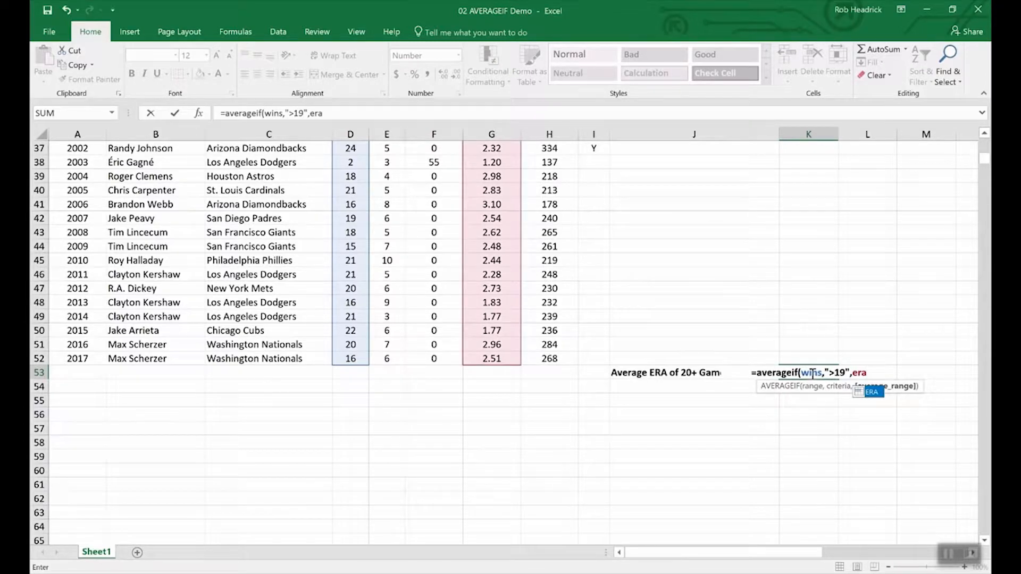
{"action": "key", "text": "Return"}
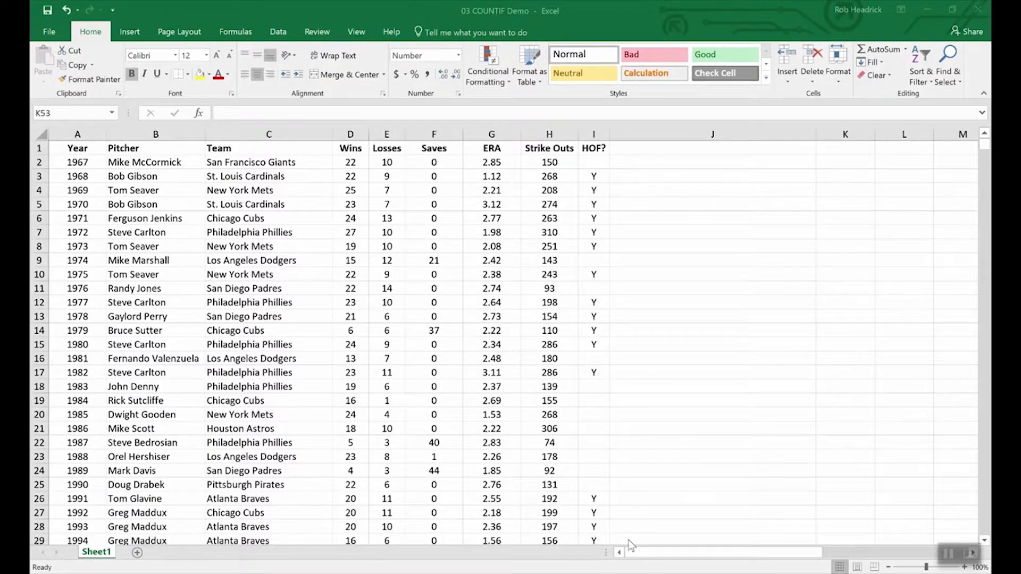
In cell K53 of the COUNTIF demo workbook, enter =COUNTIF(team,"Philadelphia Phillies") to count the Phillies who won the Cy Young
{"action": "scroll", "coordinate": [691, 446], "scroll_direction": "down", "scroll_amount": 16}
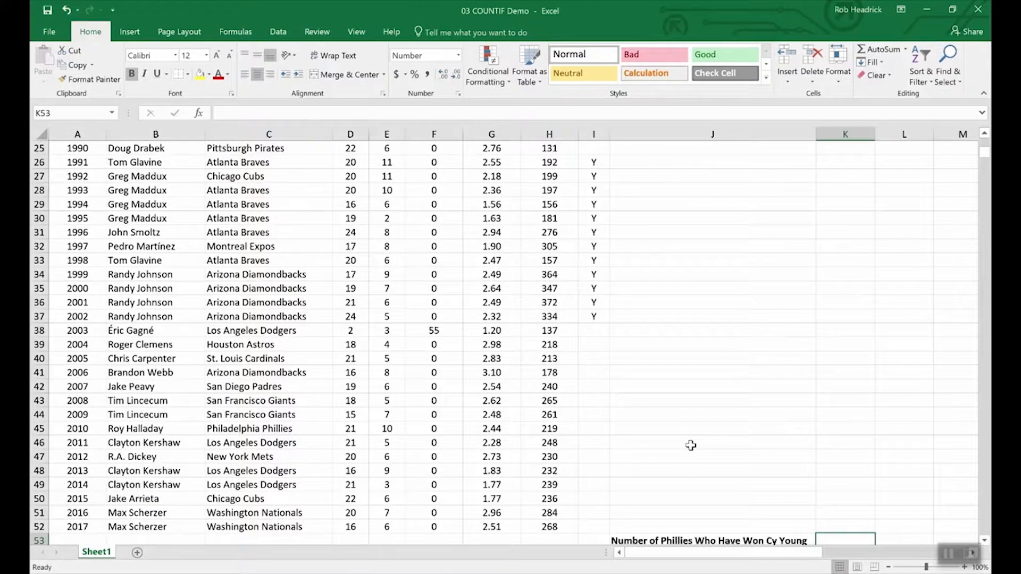
{"action": "scroll", "coordinate": [691, 445], "scroll_direction": "up", "scroll_amount": 4}
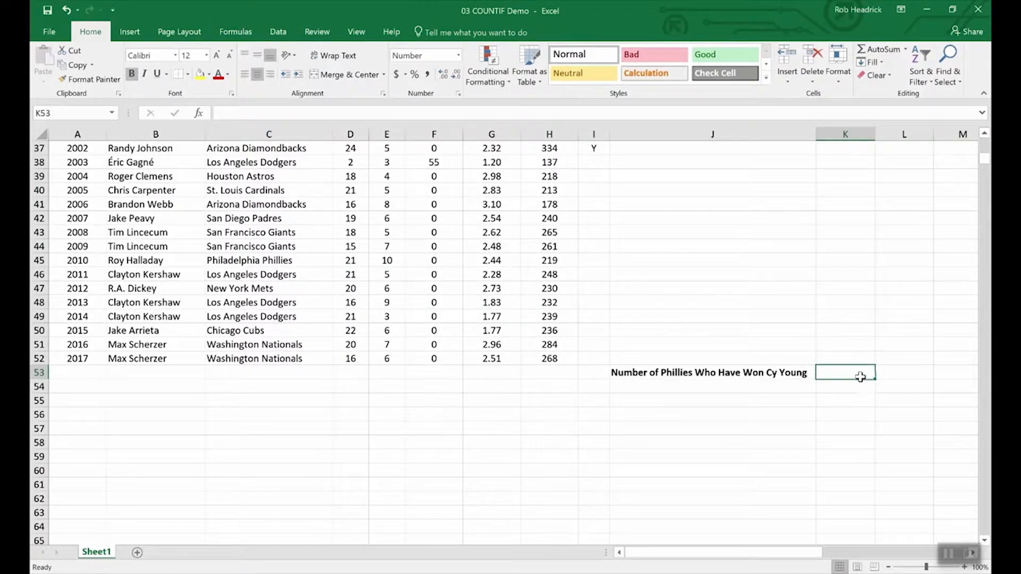
{"action": "type", "text": "=COUNTIF("}
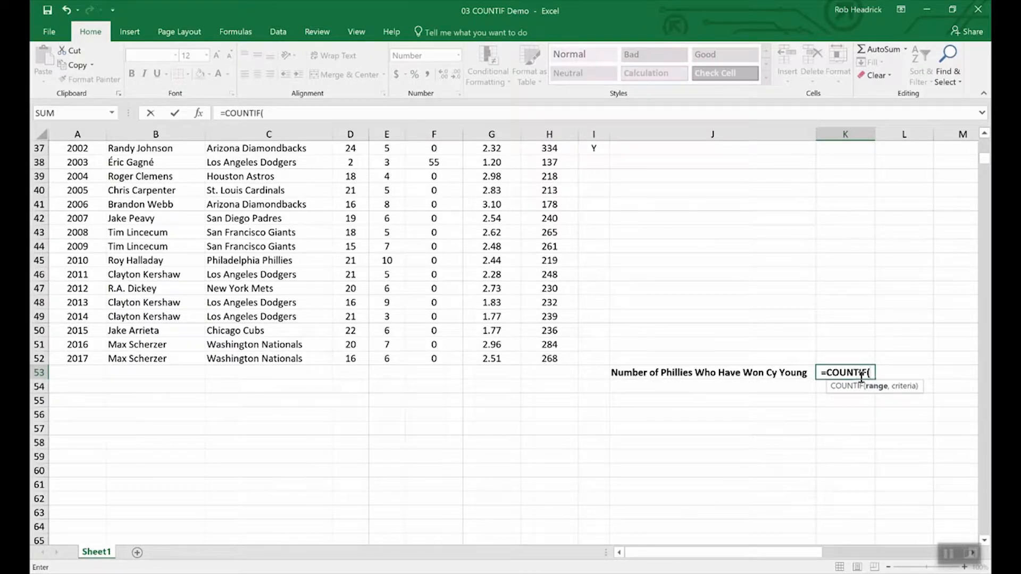
{"action": "type", "text": "team,\"P"}
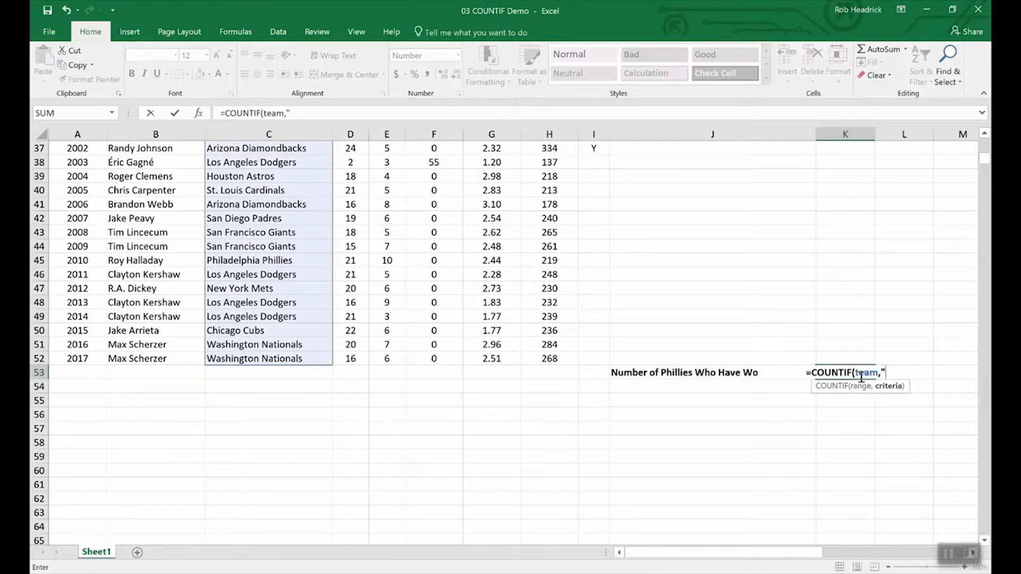
{"action": "type", "text": "h"}
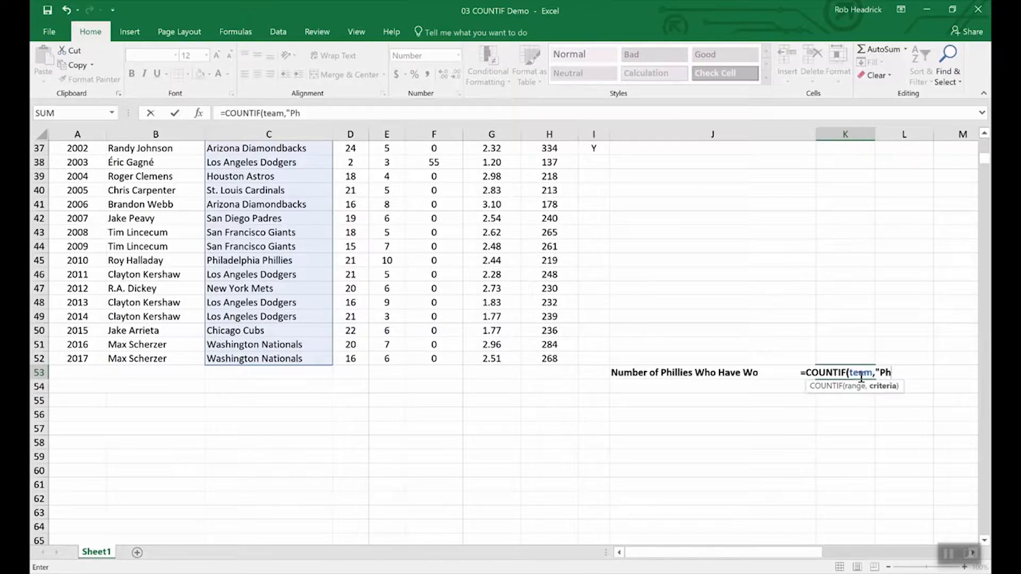
{"action": "type", "text": "illadelphia Ph"}
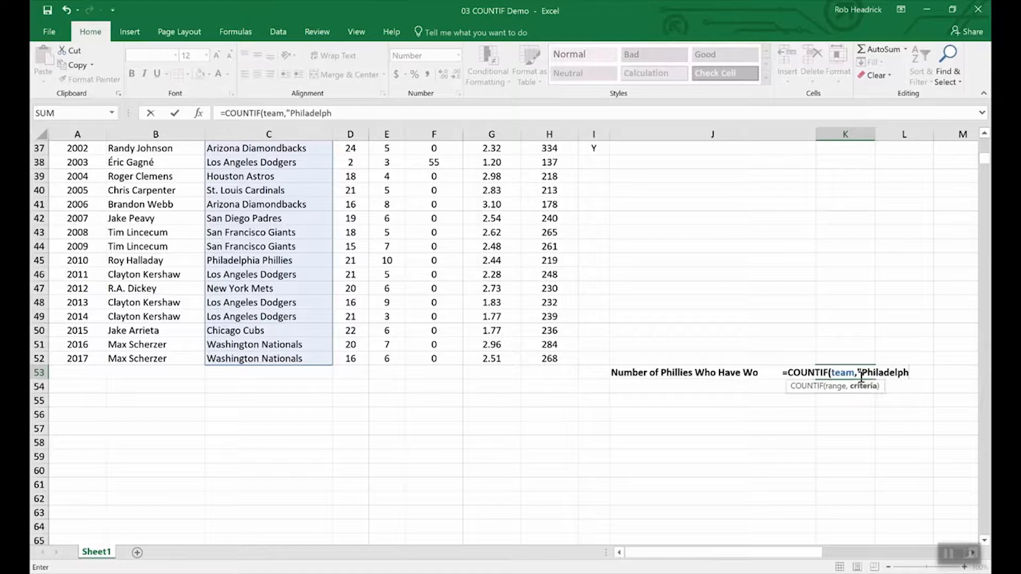
{"action": "type", "text": "illie"}
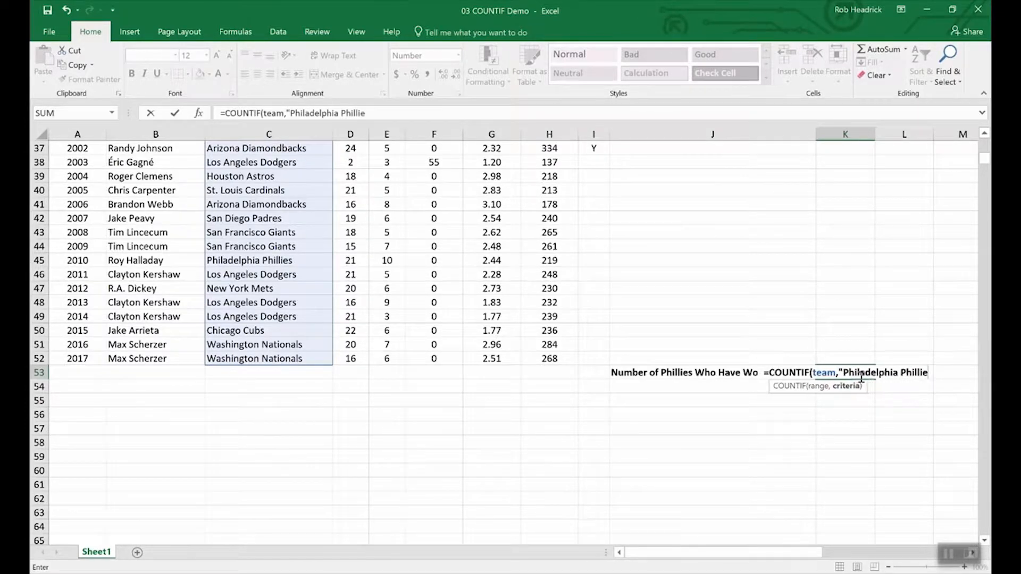
{"action": "type", "text": "s"}
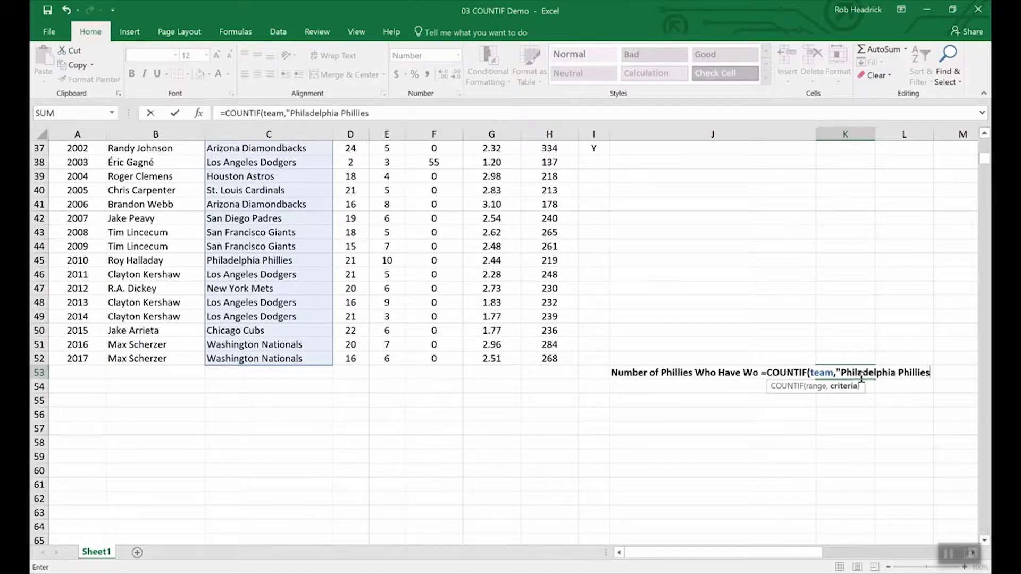
{"action": "type", "text": "\""}
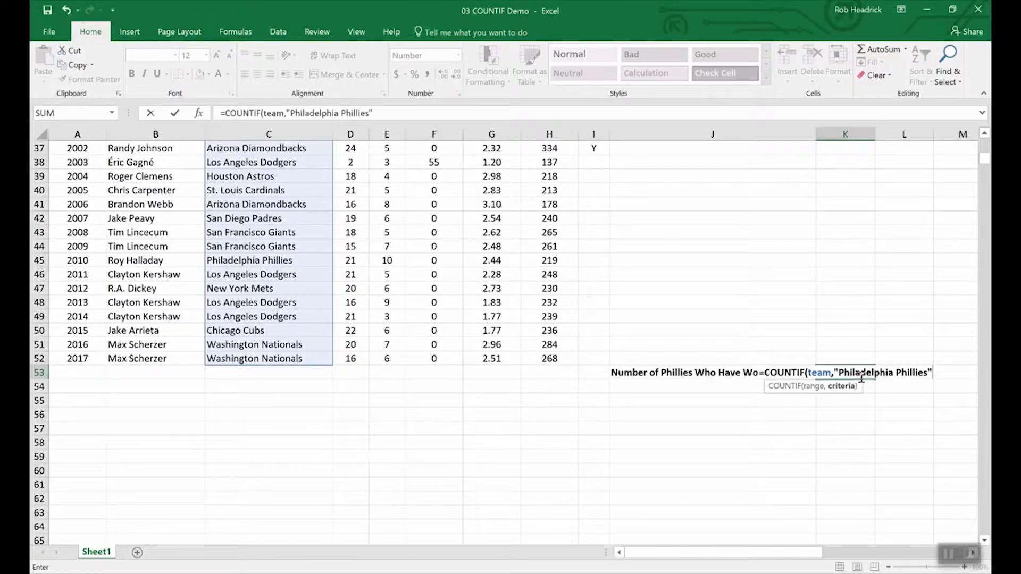
{"action": "key", "text": "Return"}
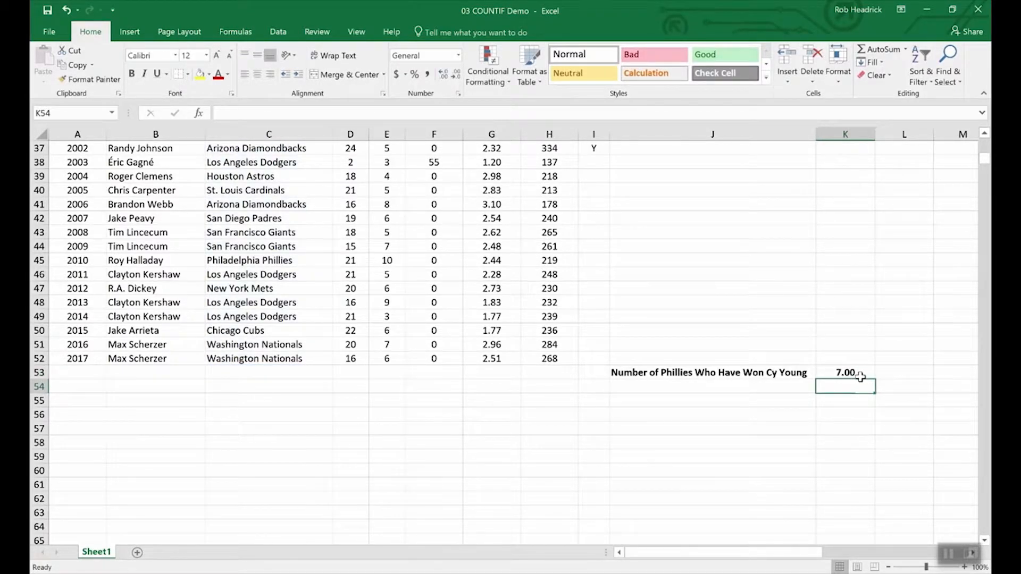
{"action": "scroll", "coordinate": [284, 446], "scroll_direction": "up", "scroll_amount": 4}
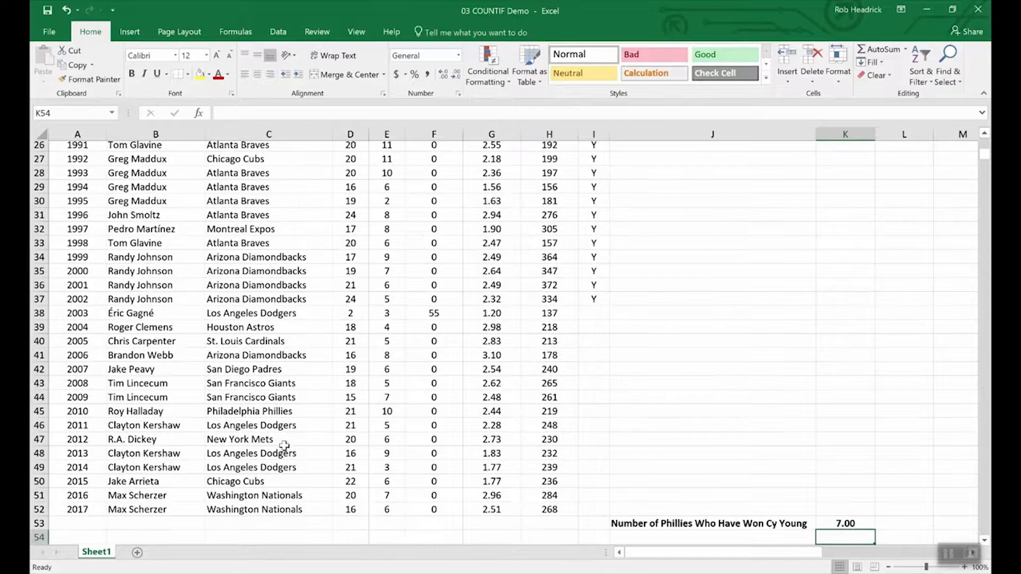
{"action": "scroll", "coordinate": [284, 446], "scroll_direction": "up", "scroll_amount": 9}
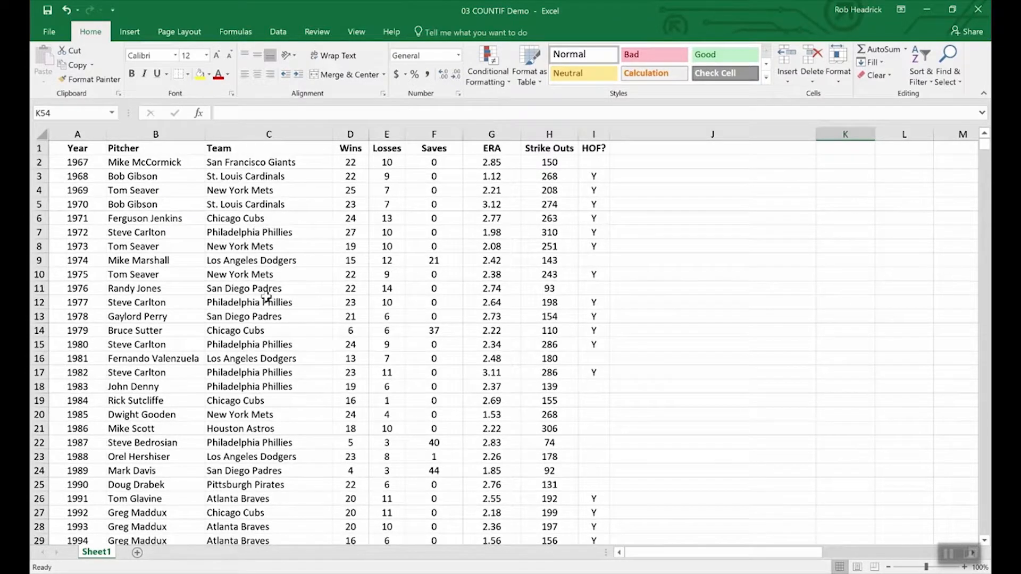
{"action": "scroll", "coordinate": [271, 299], "scroll_direction": "down", "scroll_amount": 4}
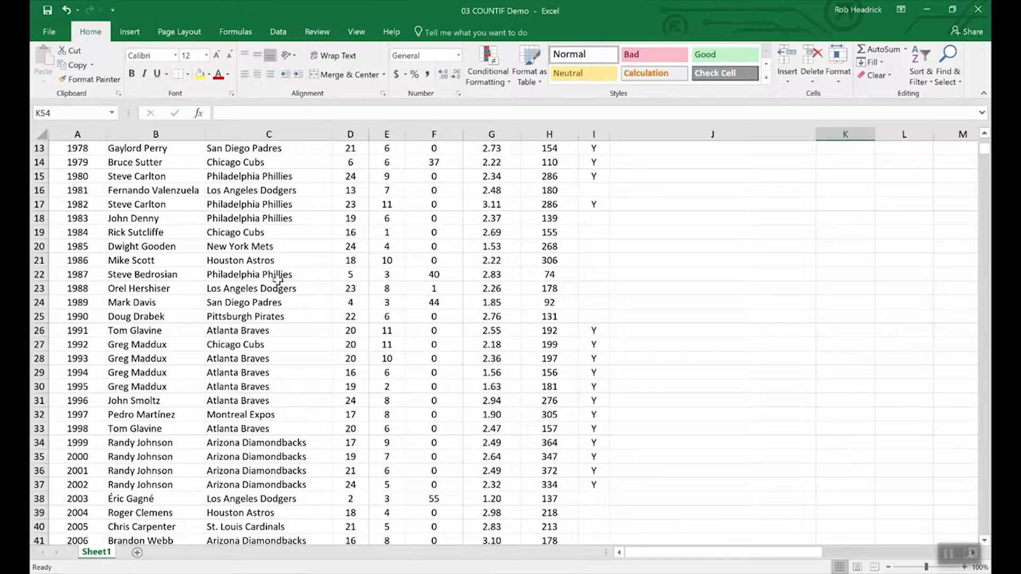
{"action": "scroll", "coordinate": [287, 354], "scroll_direction": "down", "scroll_amount": 4}
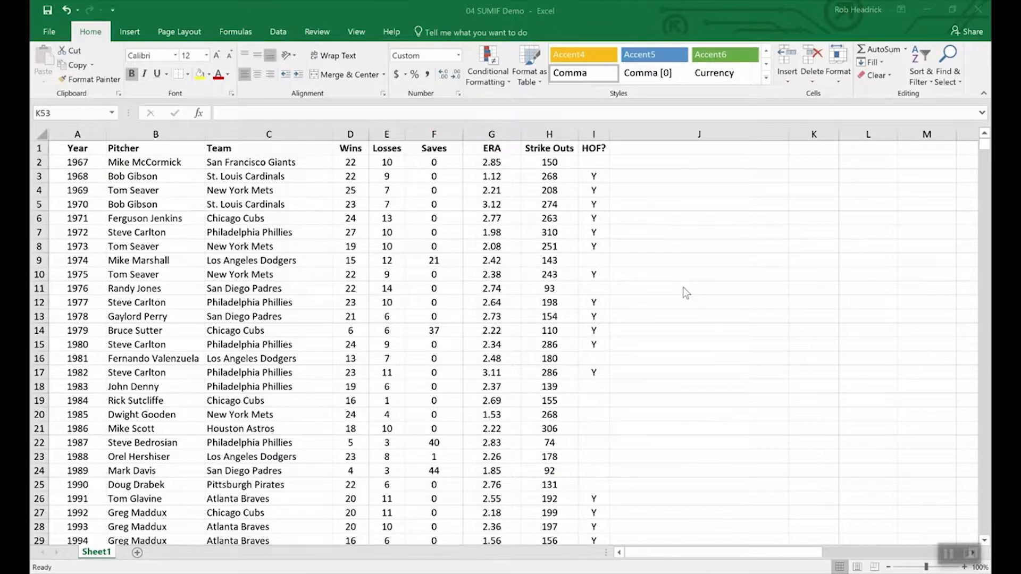
In cell K53 of the SUMIF demo workbook, enter =sumif(hof,"Y",Strike_Outs) to total the strike outs by HOF pitchers
{"action": "scroll", "coordinate": [720, 362], "scroll_direction": "down", "scroll_amount": 16}
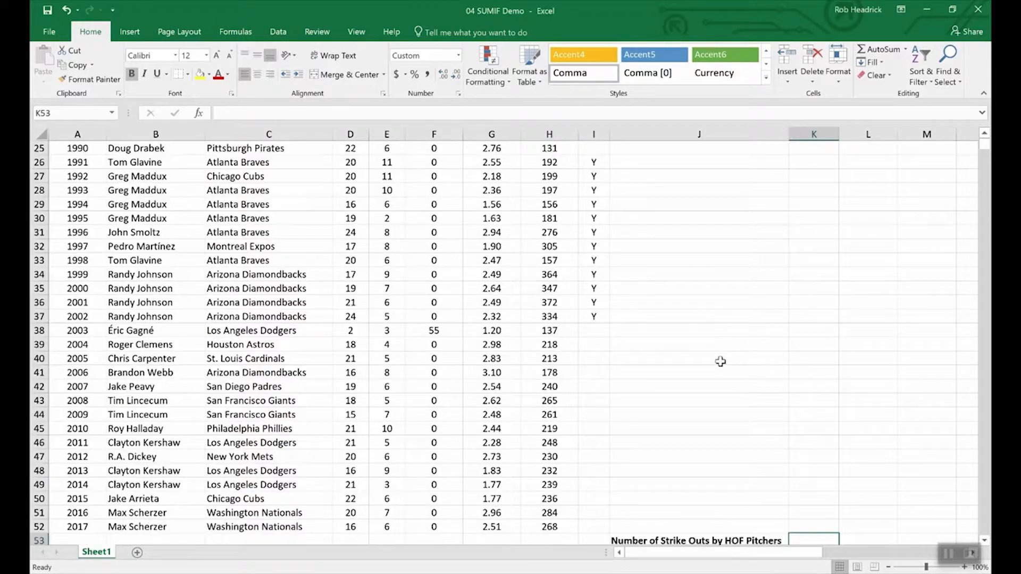
{"action": "scroll", "coordinate": [720, 361], "scroll_direction": "up", "scroll_amount": 3}
{"action": "scroll", "coordinate": [720, 361], "scroll_direction": "up", "scroll_amount": 4}
{"action": "scroll", "coordinate": [796, 495], "scroll_direction": "down", "scroll_amount": 4}
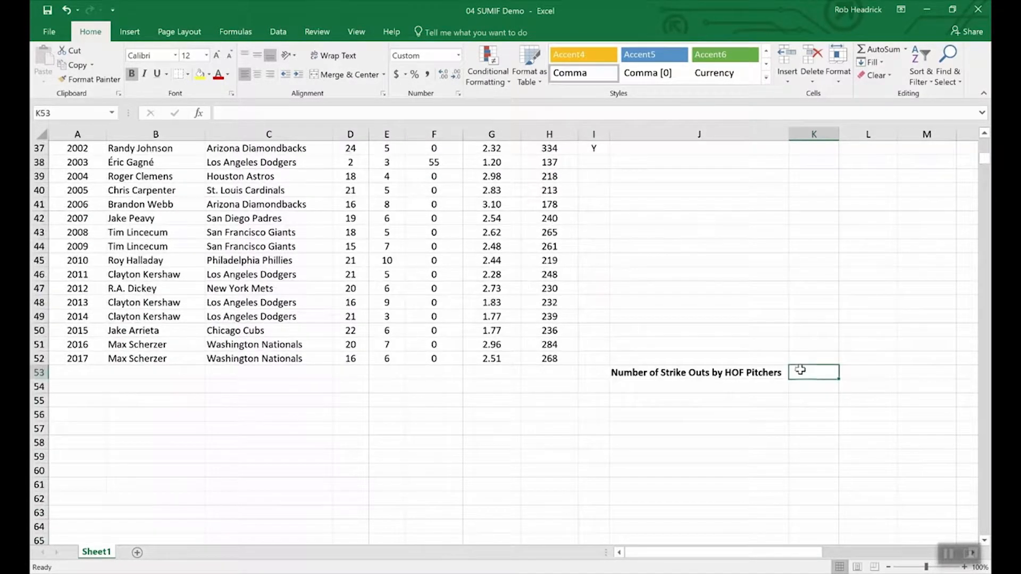
{"action": "type", "text": "="}
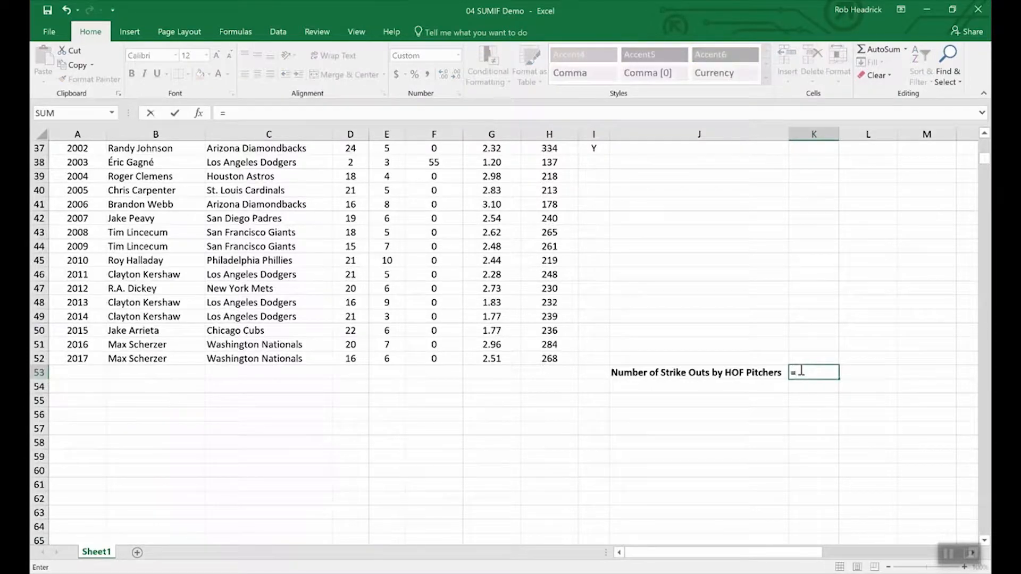
{"action": "type", "text": "sumin"}
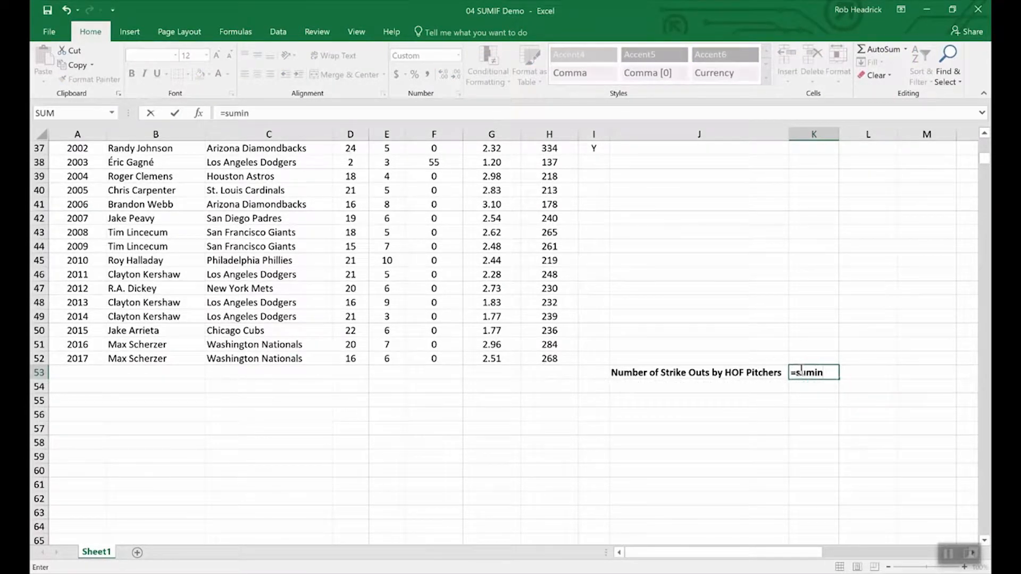
{"action": "key", "text": "BackSpace"}
{"action": "type", "text": "f("}
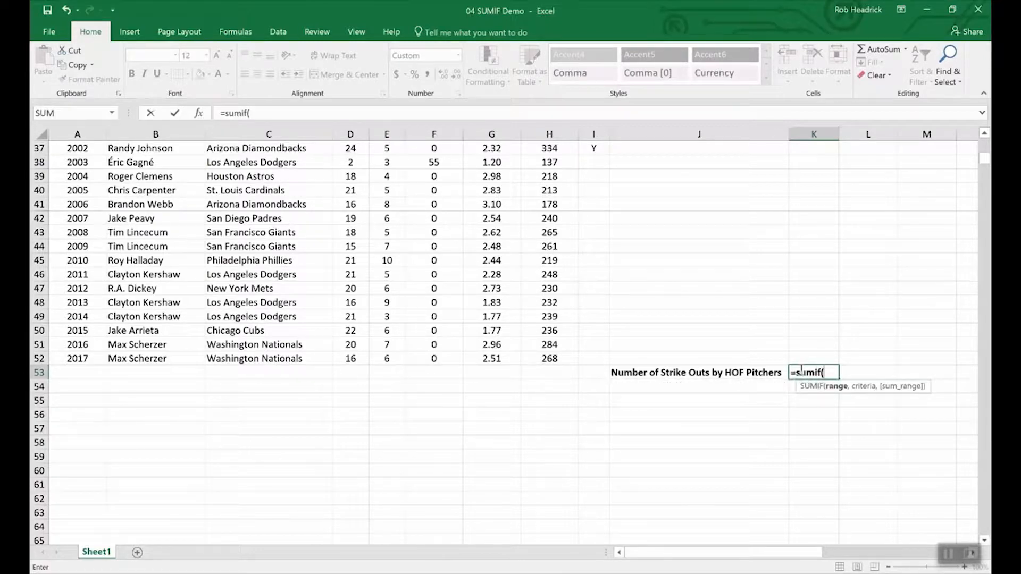
{"action": "type", "text": "ho"}
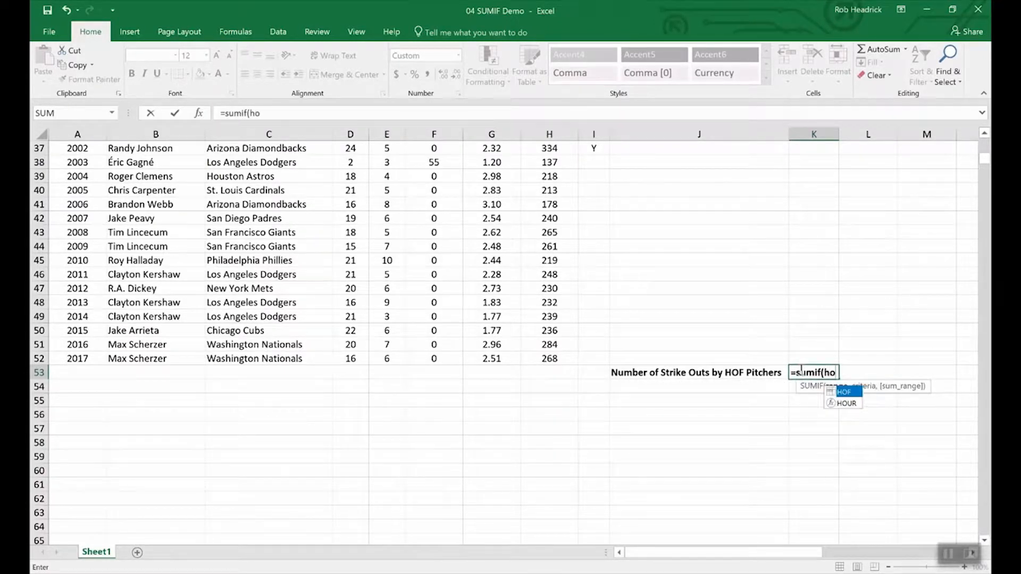
{"action": "type", "text": "f,"}
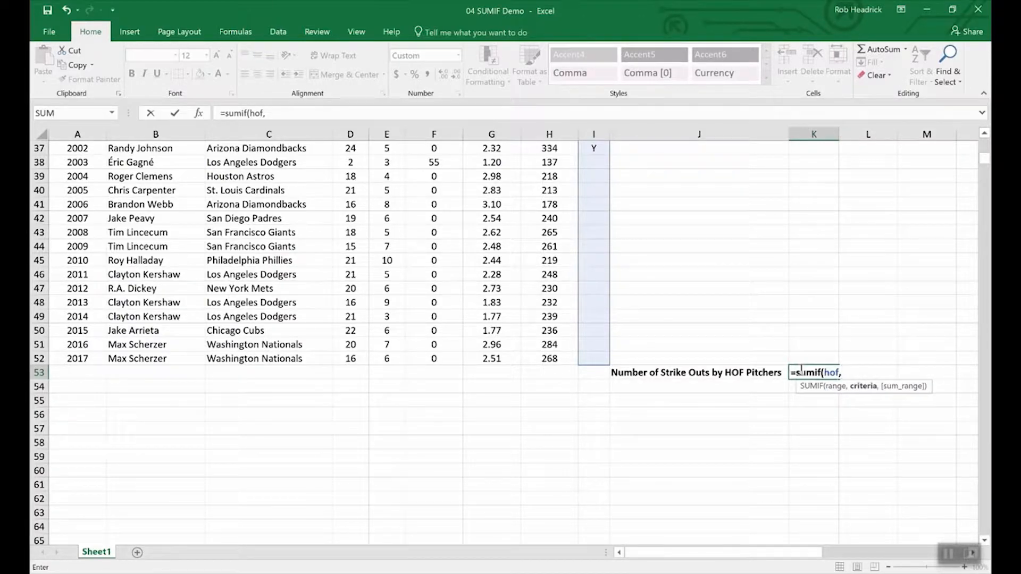
{"action": "type", "text": "\"Y\","}
{"action": "type", "text": "s"}
{"action": "type", "text": "tr"}
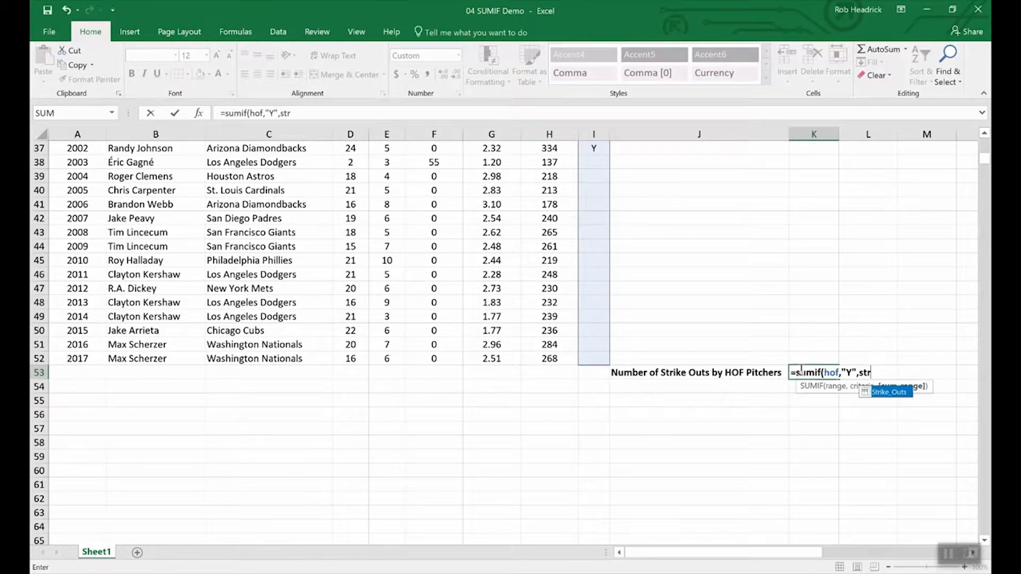
{"action": "double_click", "coordinate": [889, 394]}
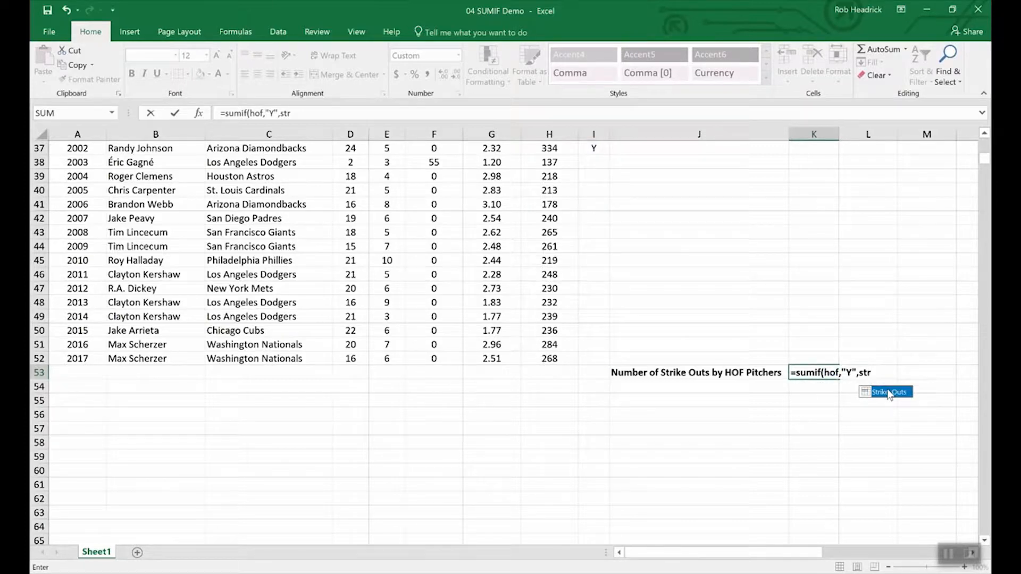
{"action": "key", "text": "Return"}
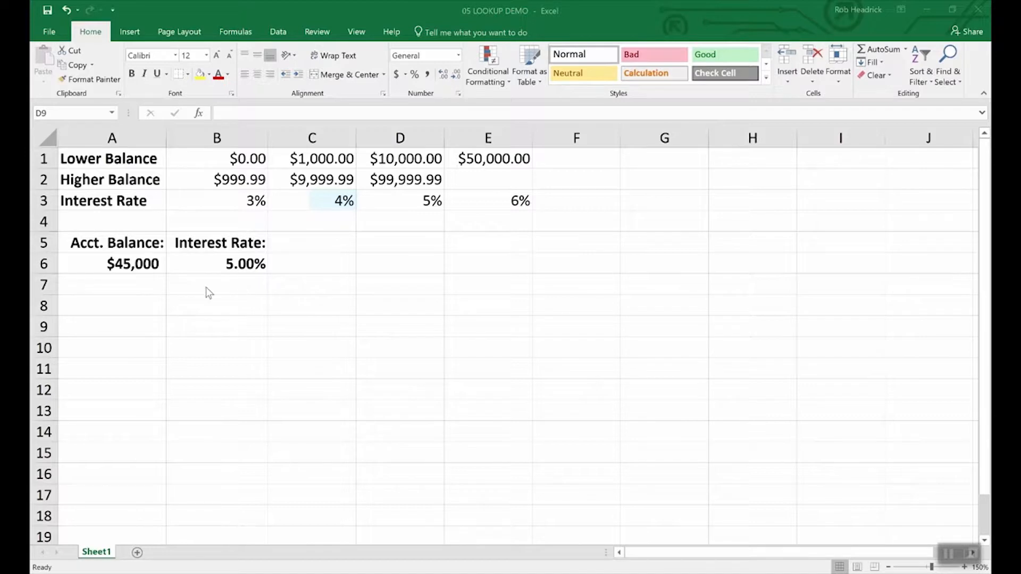
In the LOOKUP demo workbook, inspect the contents of account balance cell A6 and interest rate cell B6
{"action": "left_click", "coordinate": [133, 262]}
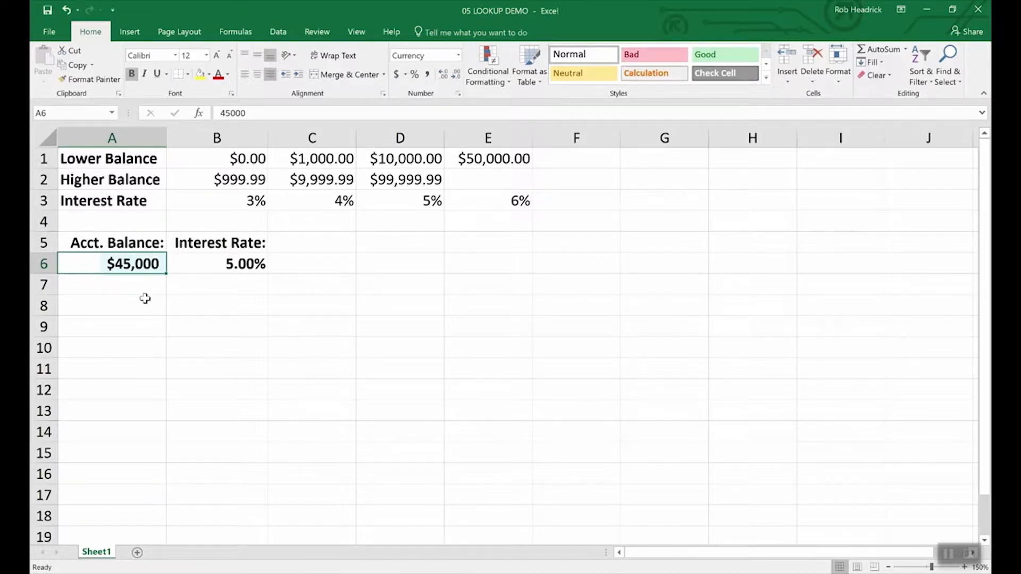
{"action": "left_click", "coordinate": [245, 264]}
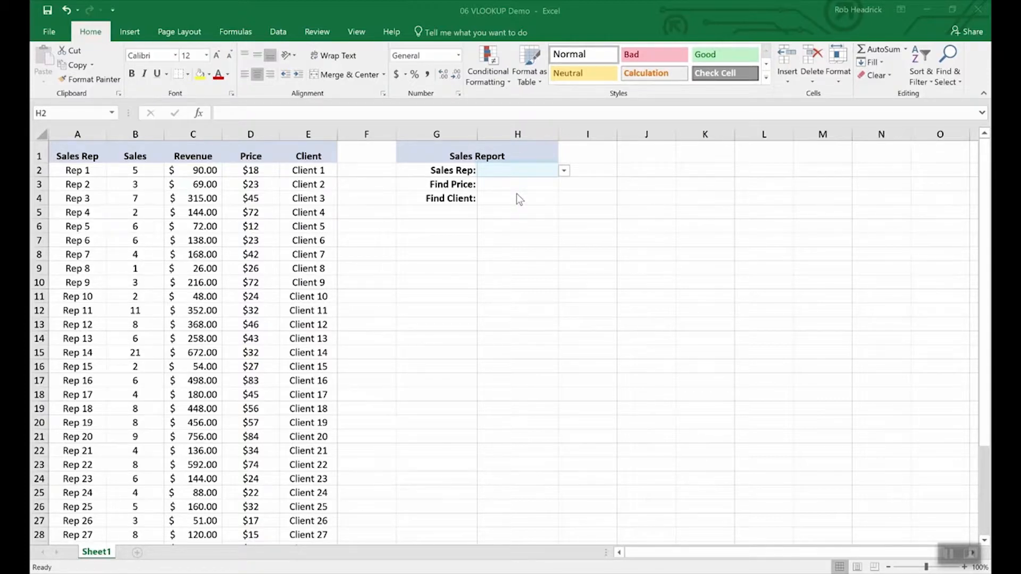
In the VLOOKUP demo workbook, choose Rep 16 as the sales rep in cell H2 of the Sales Report
{"action": "left_click", "coordinate": [564, 171]}
{"action": "scroll", "coordinate": [564, 213], "scroll_direction": "down", "scroll_amount": 5}
{"action": "scroll", "coordinate": [564, 235], "scroll_direction": "up", "scroll_amount": 1}
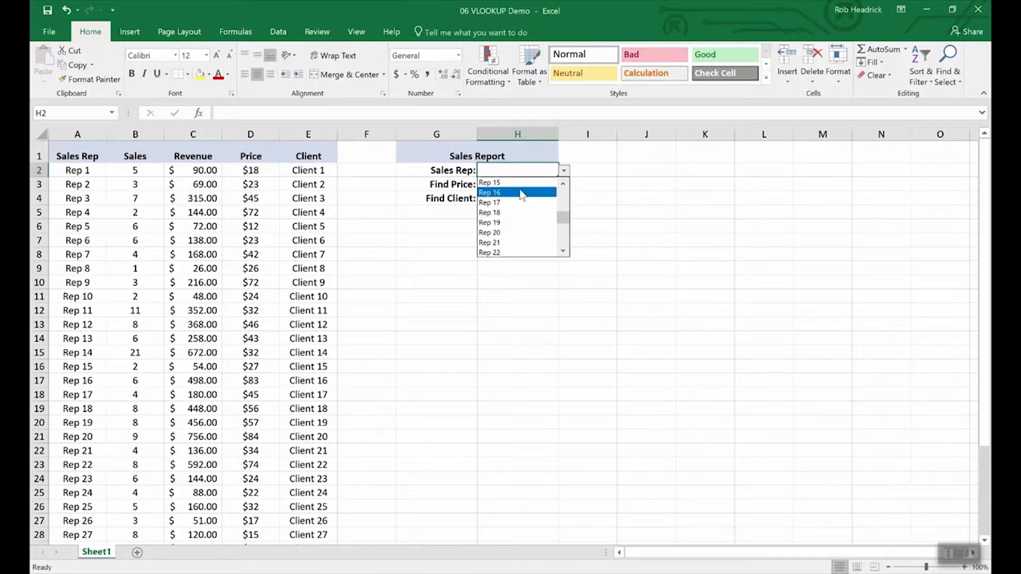
{"action": "left_click", "coordinate": [495, 195]}
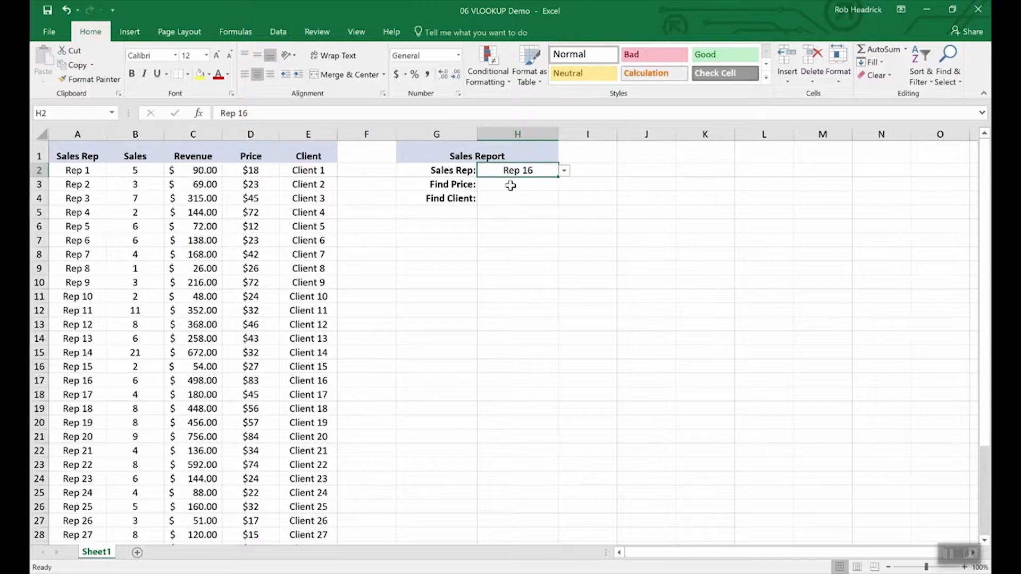
In cell H3, enter =vlookup(H2,A2:E36,4,false) to find the selected sales rep's price
{"action": "left_click", "coordinate": [511, 185]}
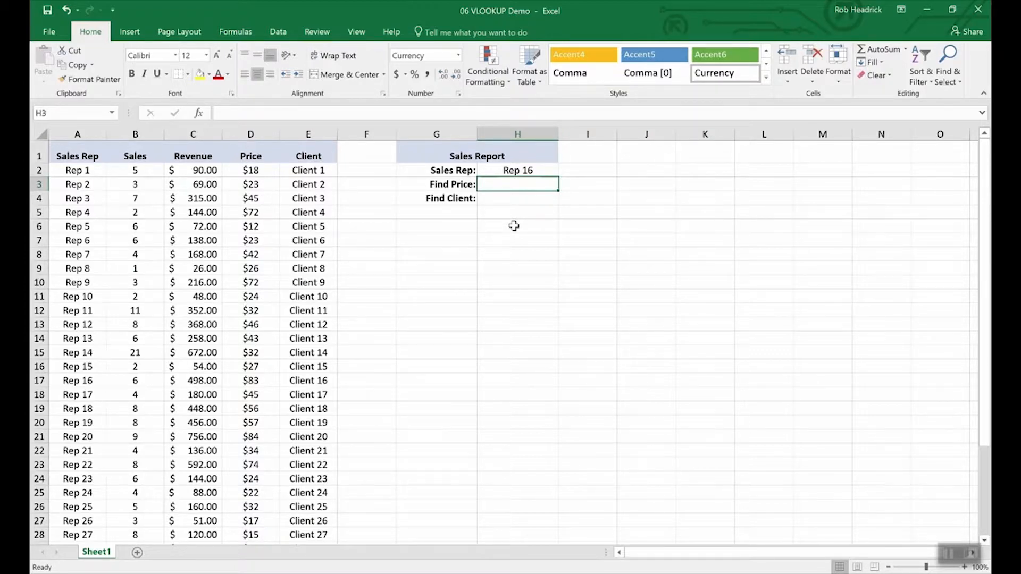
{"action": "type", "text": "="}
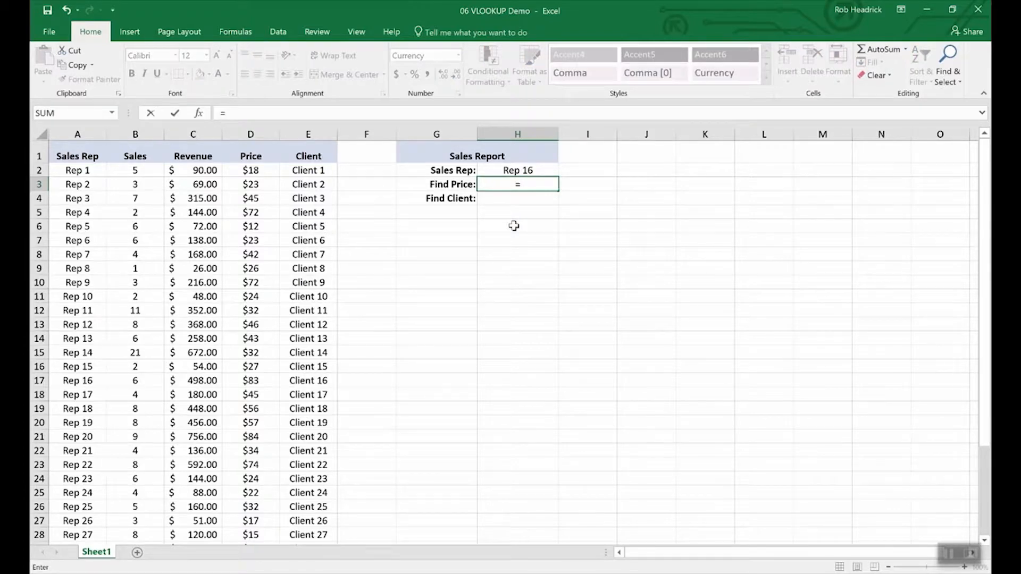
{"action": "type", "text": "vlook"}
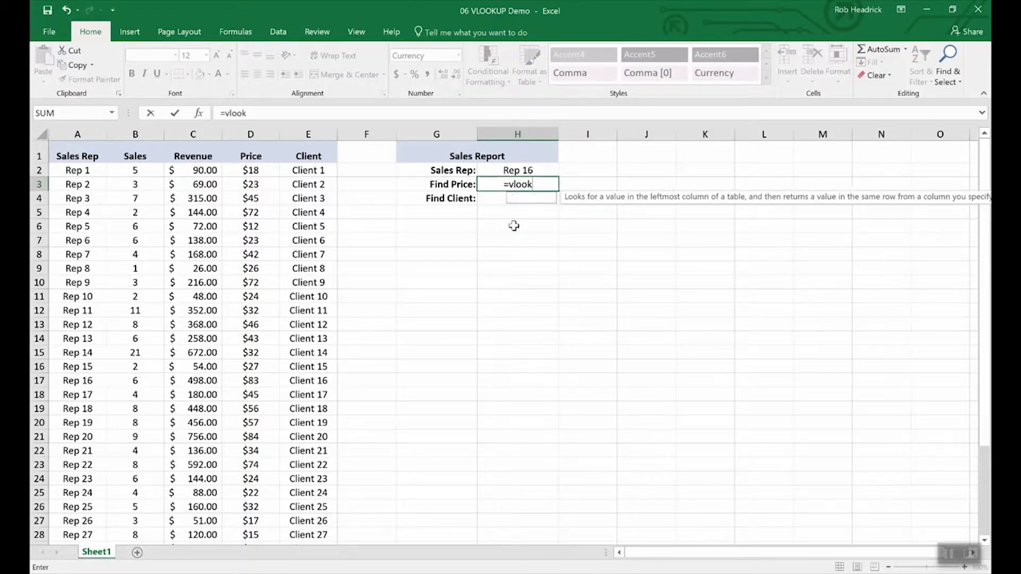
{"action": "type", "text": "up("}
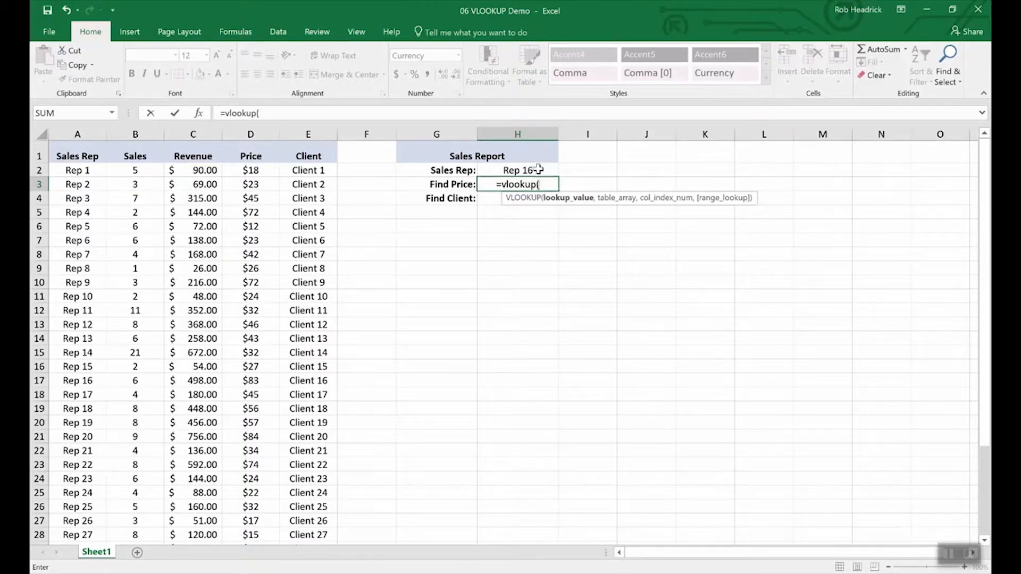
{"action": "left_click", "coordinate": [517, 171]}
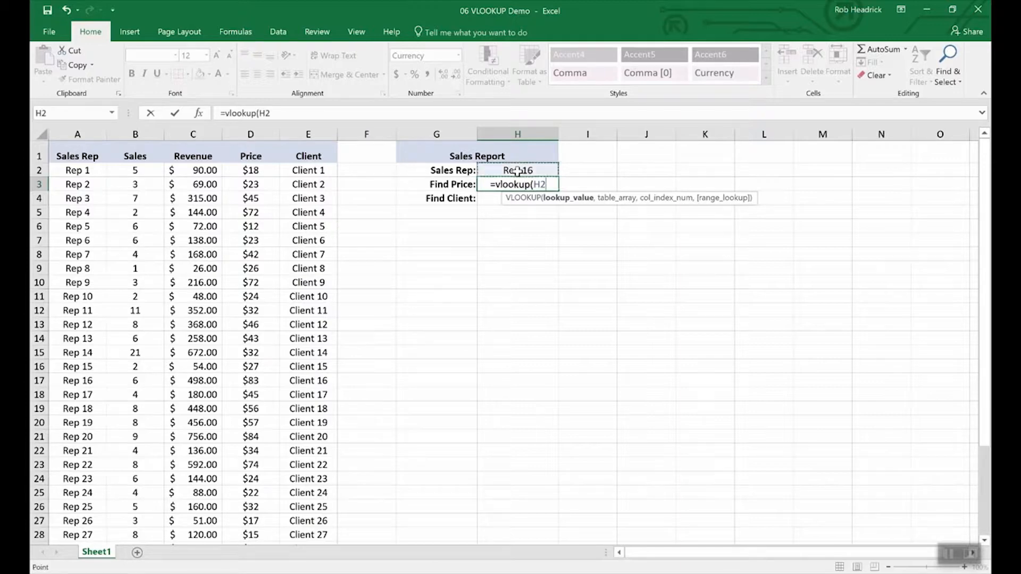
{"action": "type", "text": ","}
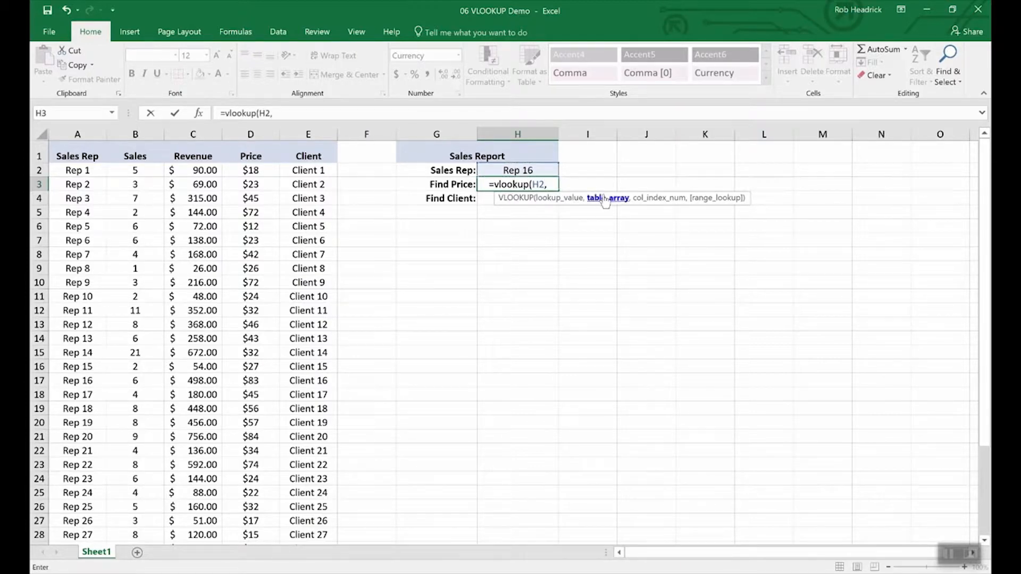
{"action": "left_click_drag", "start_coordinate": [75, 169], "coordinate": [283, 497]}
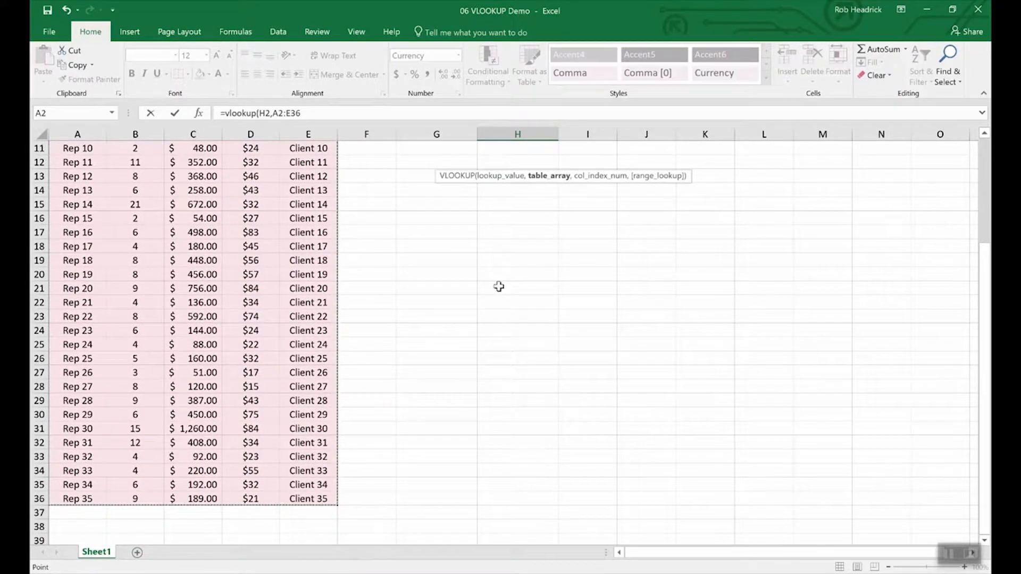
{"action": "scroll", "coordinate": [499, 287], "scroll_direction": "up", "scroll_amount": 3}
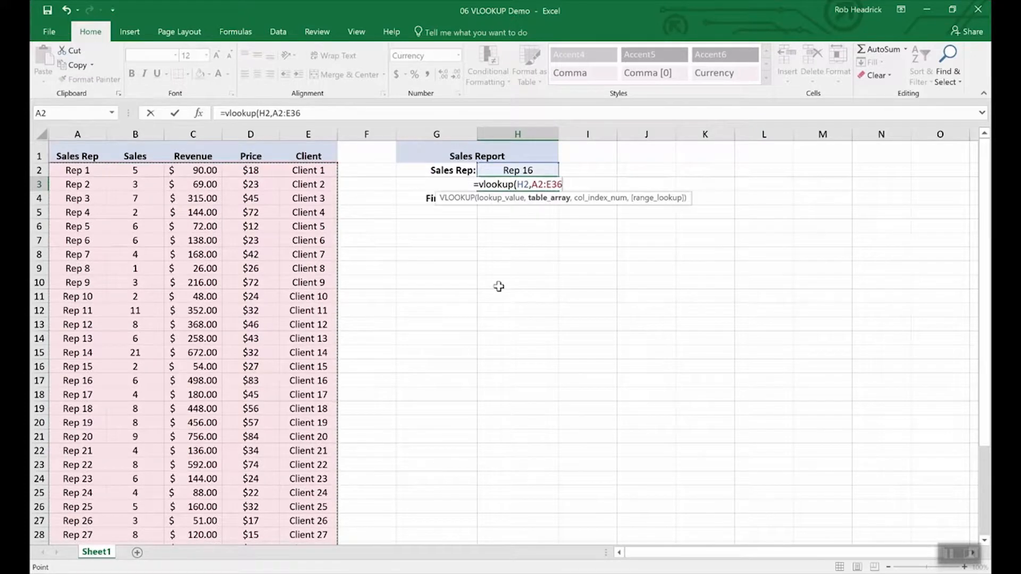
{"action": "type", "text": ","}
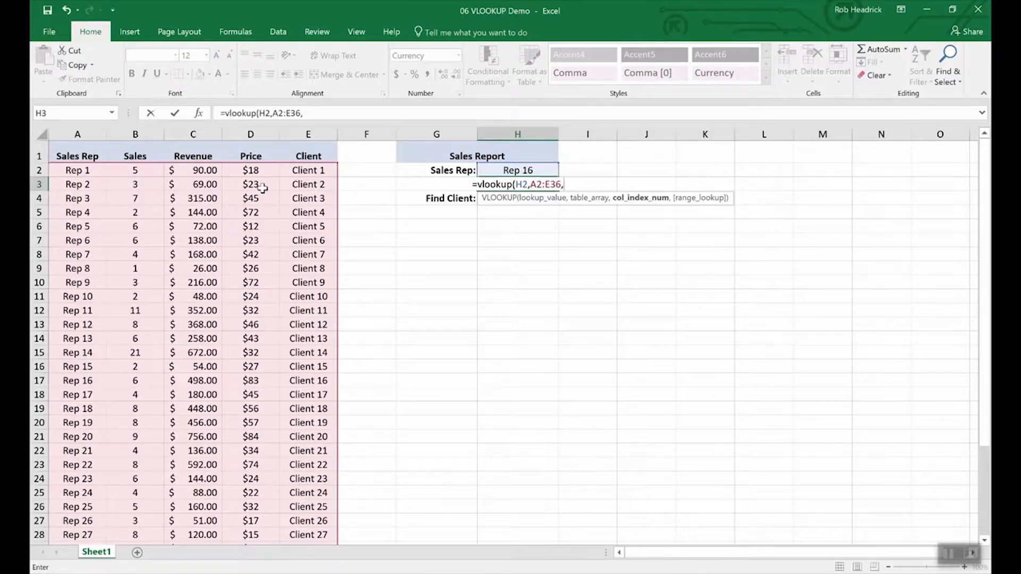
{"action": "type", "text": "4,"}
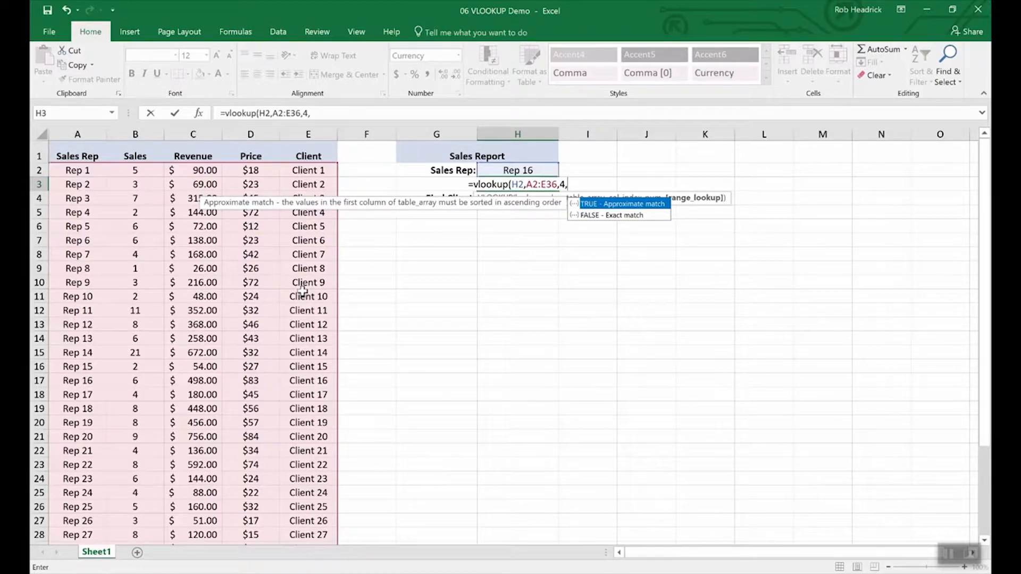
{"action": "type", "text": "false"}
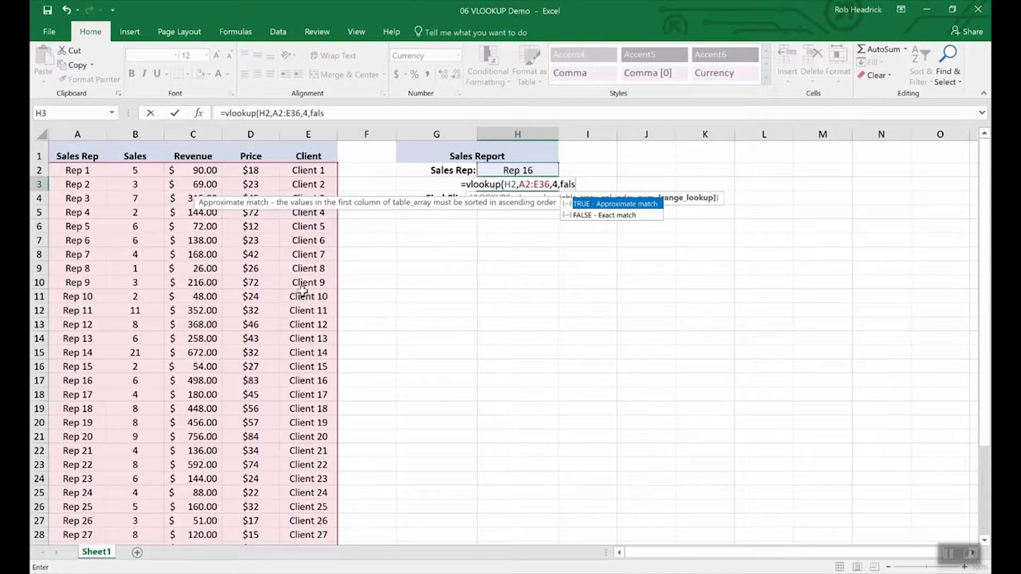
{"action": "key", "text": "Return"}
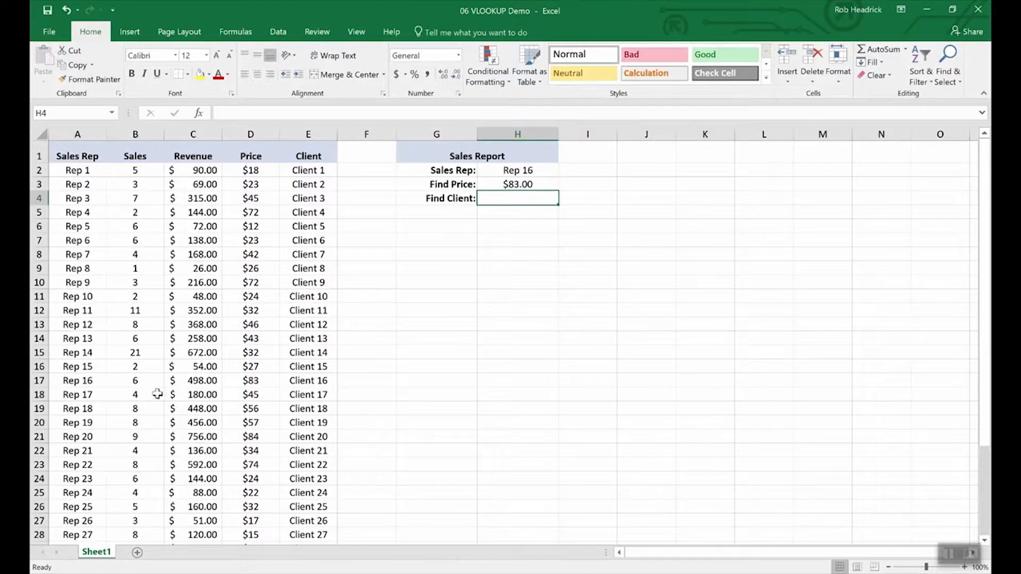
{"action": "left_click", "coordinate": [38, 380]}
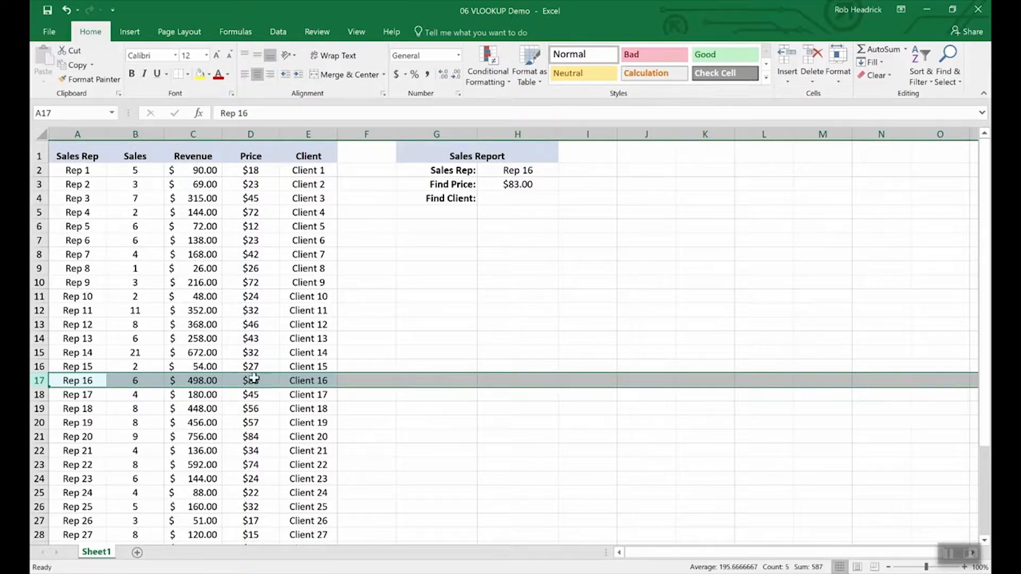
Copy the price VLOOKUP formula from cell H3 into the Find Client cell H4
{"action": "left_click", "coordinate": [515, 200]}
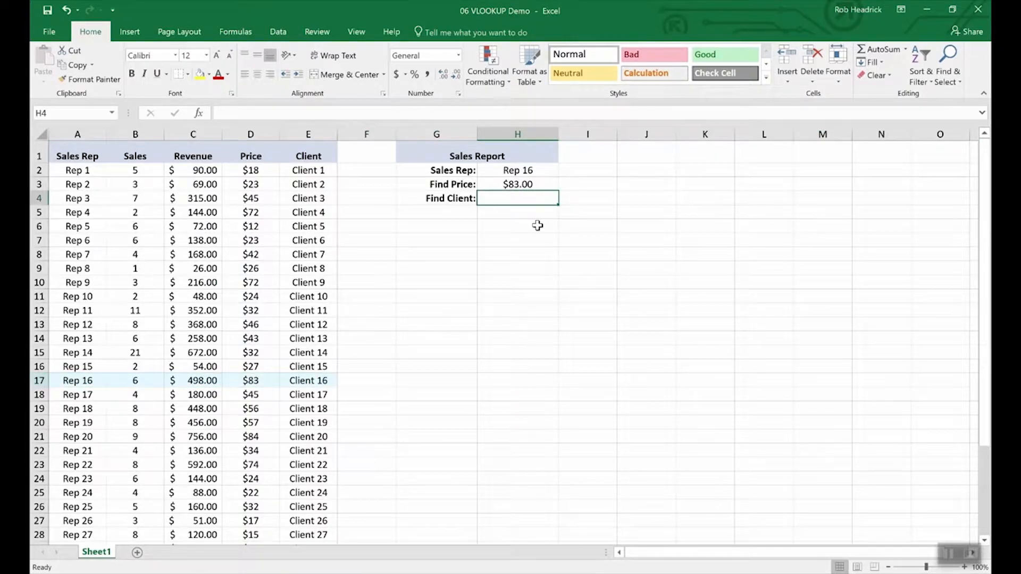
{"action": "key", "text": "Up"}
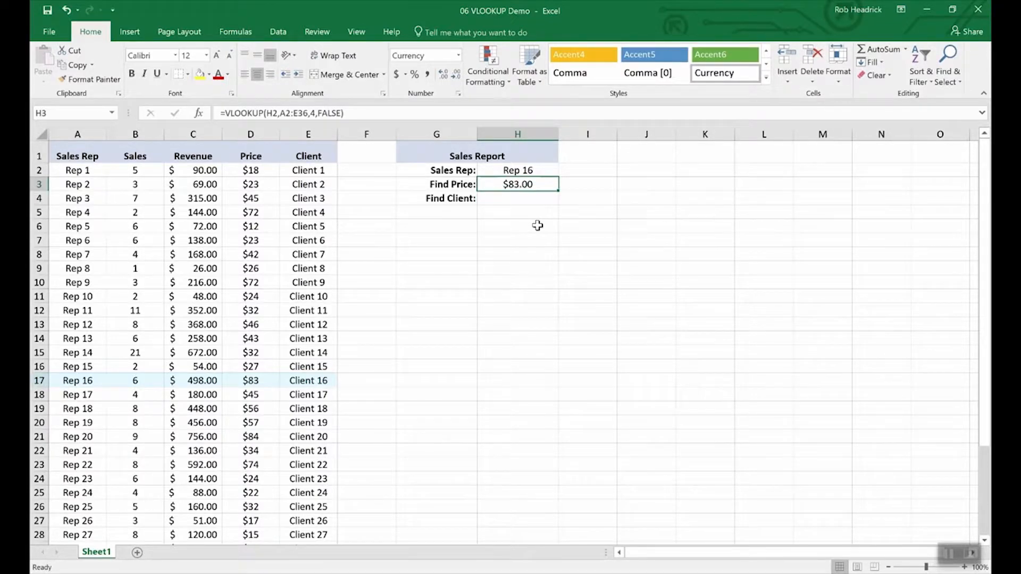
{"action": "key", "text": "Down"}
{"action": "key", "text": "Up"}
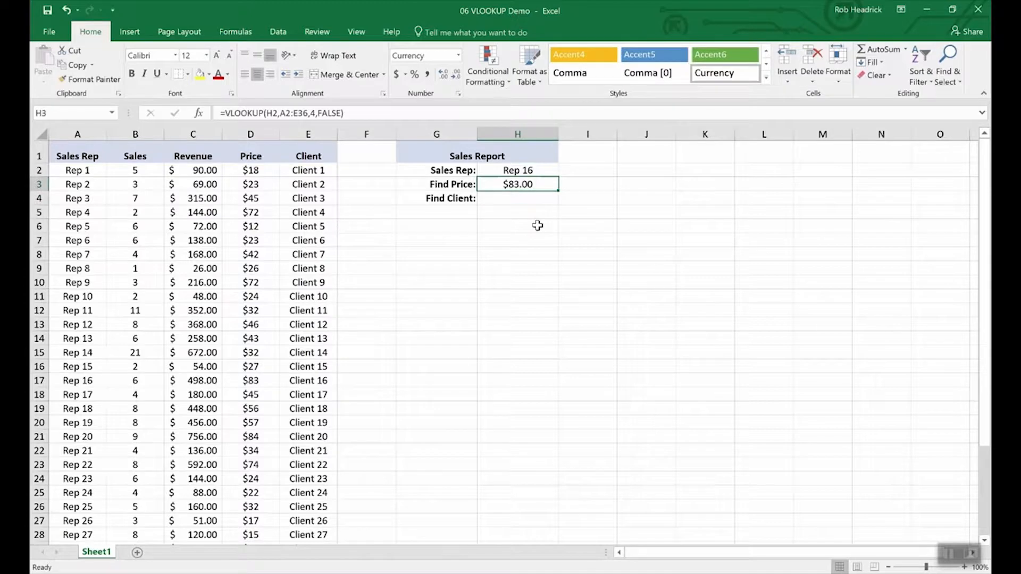
{"action": "key", "text": "ctrl+c"}
{"action": "key", "text": "Down"}
{"action": "key", "text": "ctrl+v"}
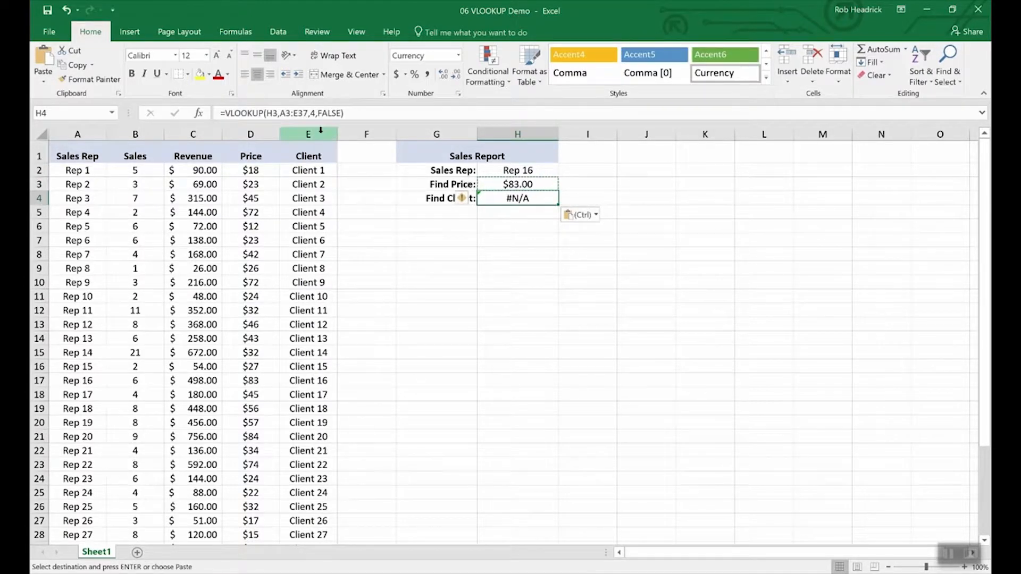
In cell H4's VLOOKUP formula, change the lookup value to H2 and the column index number to 5
{"action": "left_click", "coordinate": [291, 114]}
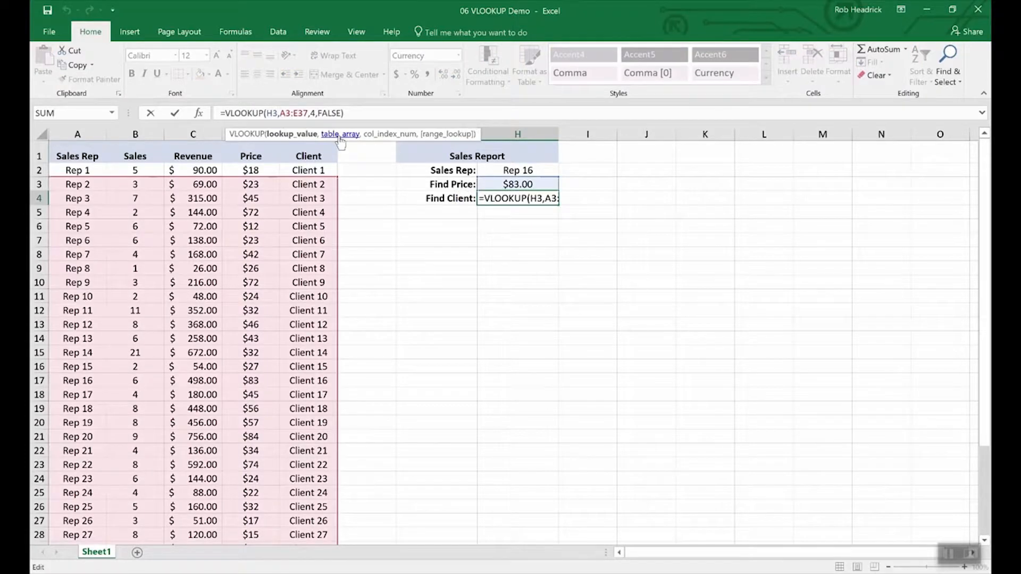
{"action": "key", "text": "BackSpace"}
{"action": "type", "text": "2"}
{"action": "key", "text": "Right"}
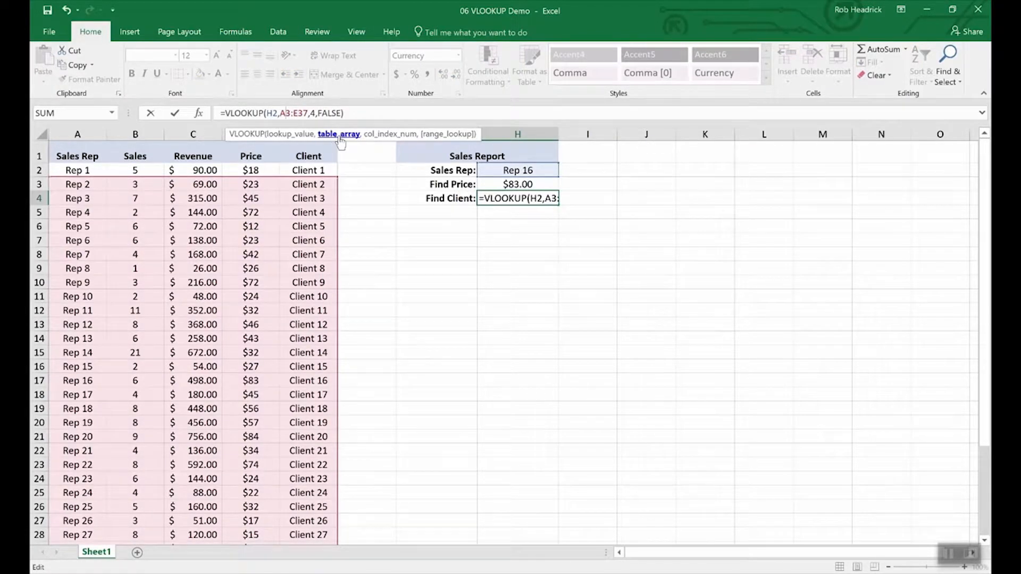
{"action": "key", "text": "Right"}
{"action": "key", "text": "Right"}
{"action": "key", "text": "Right"}
{"action": "key", "text": "Right"}
{"action": "key", "text": "Right"}
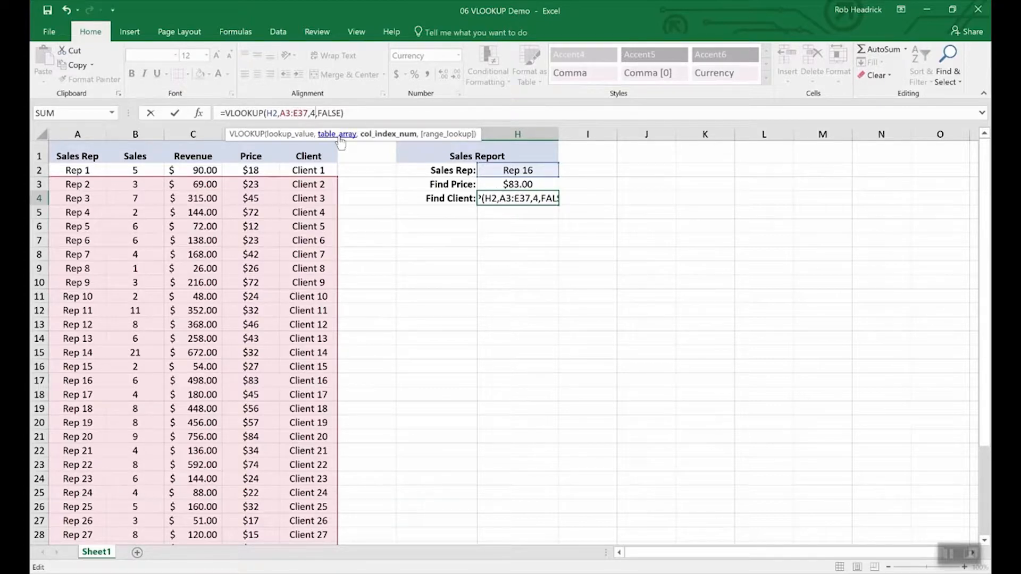
{"action": "key", "text": "BackSpace"}
{"action": "type", "text": "5"}
{"action": "key", "text": "Return"}
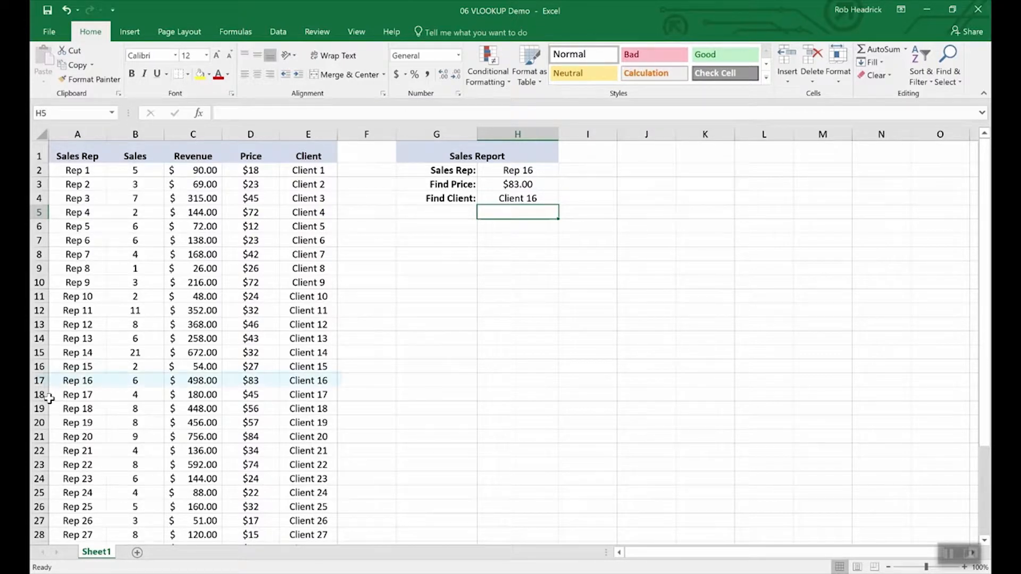
{"action": "left_click", "coordinate": [39, 380]}
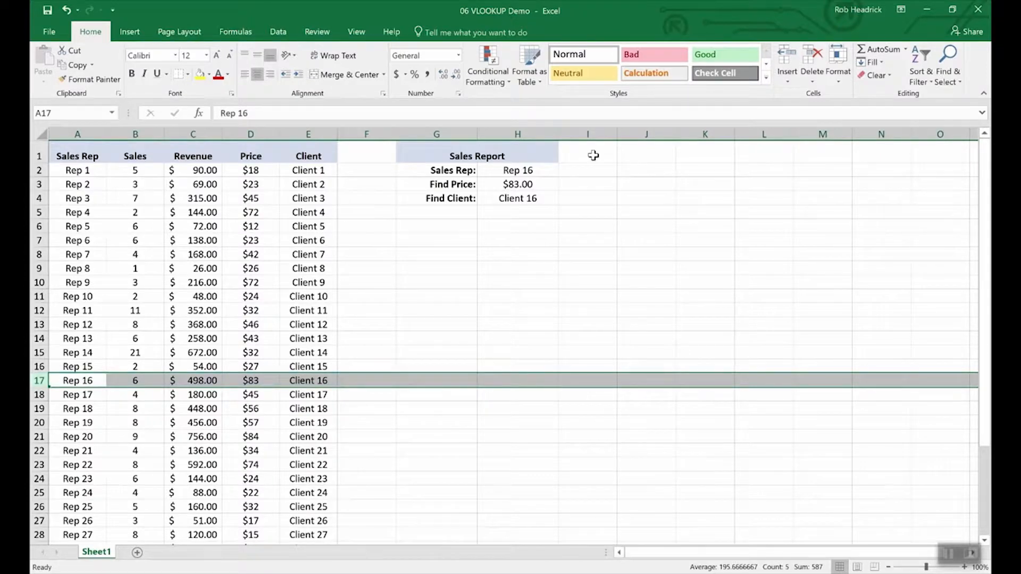
Choose Rep 19 as the sales rep in cell H2 of the Sales Report
{"action": "left_click", "coordinate": [548, 171]}
{"action": "left_click", "coordinate": [565, 171]}
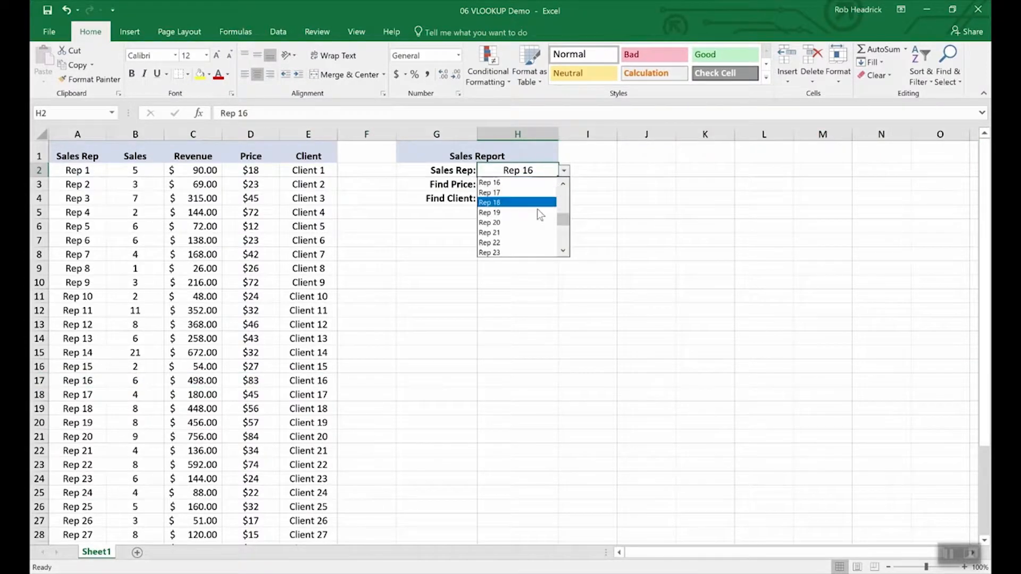
{"action": "left_click", "coordinate": [534, 215]}
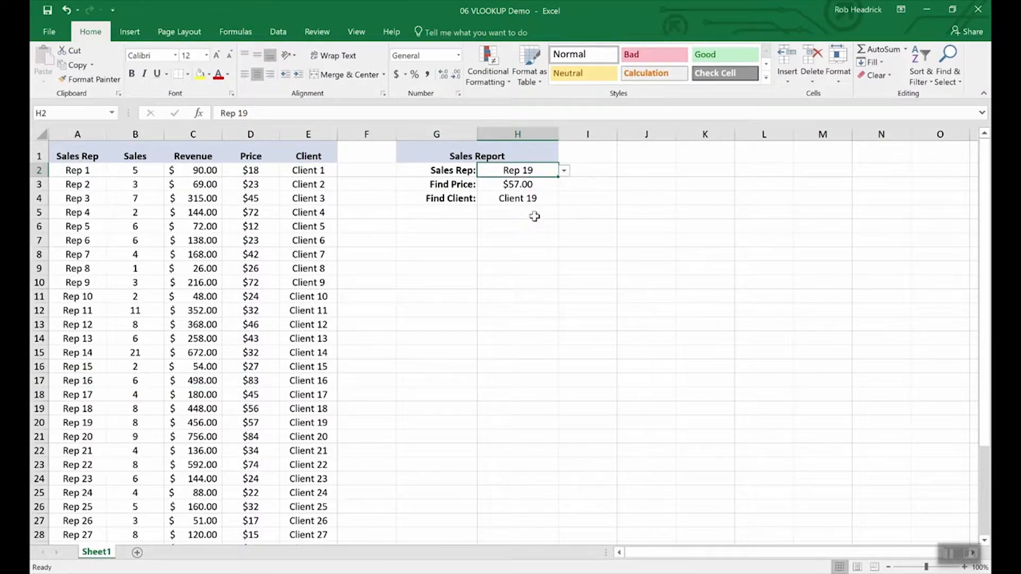
{"action": "left_click", "coordinate": [564, 171]}
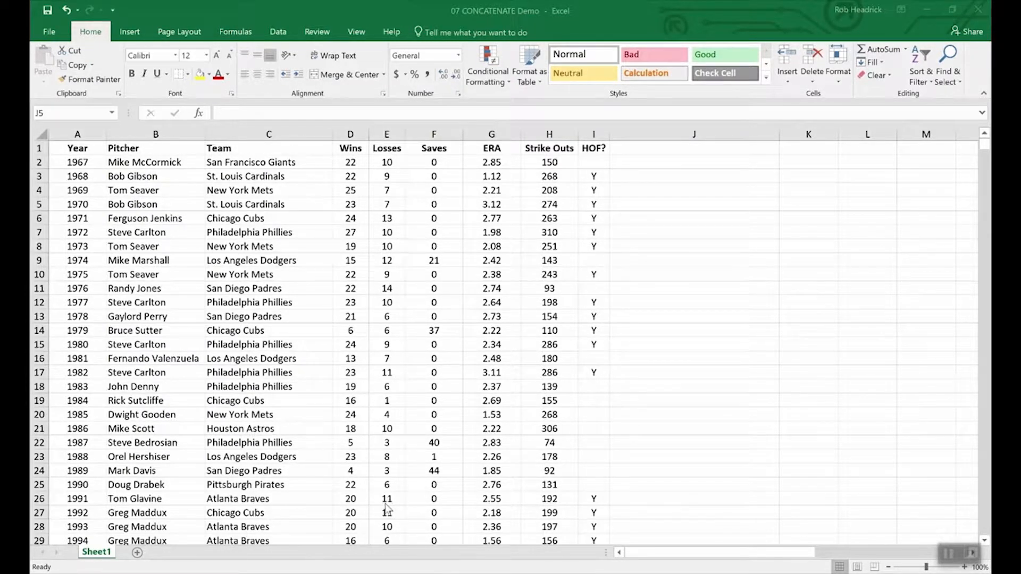
In the CONCATENATE demo workbook, examine the Wins and Losses columns
{"action": "left_click", "coordinate": [439, 501]}
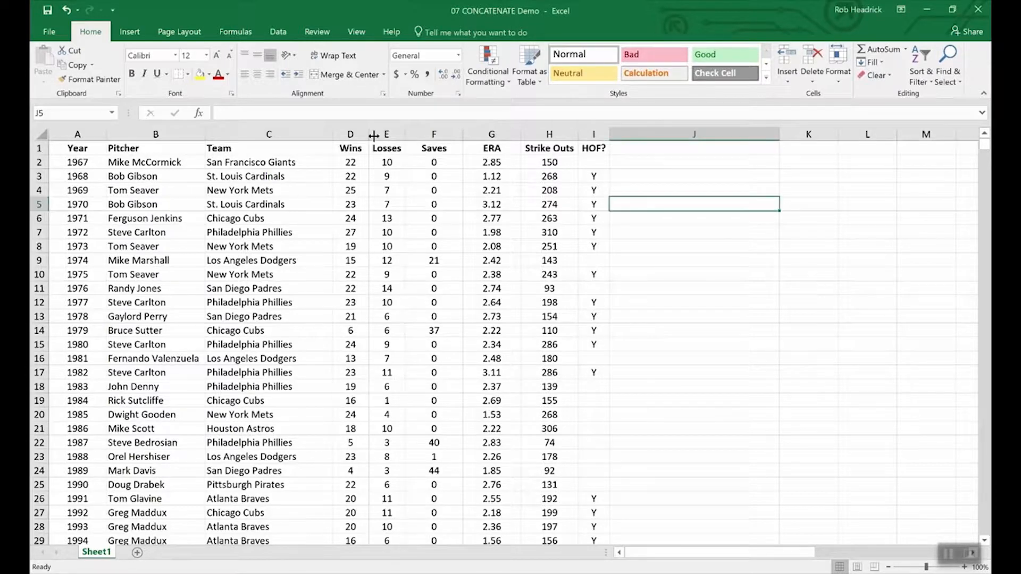
{"action": "left_click_drag", "start_coordinate": [348, 148], "coordinate": [389, 150]}
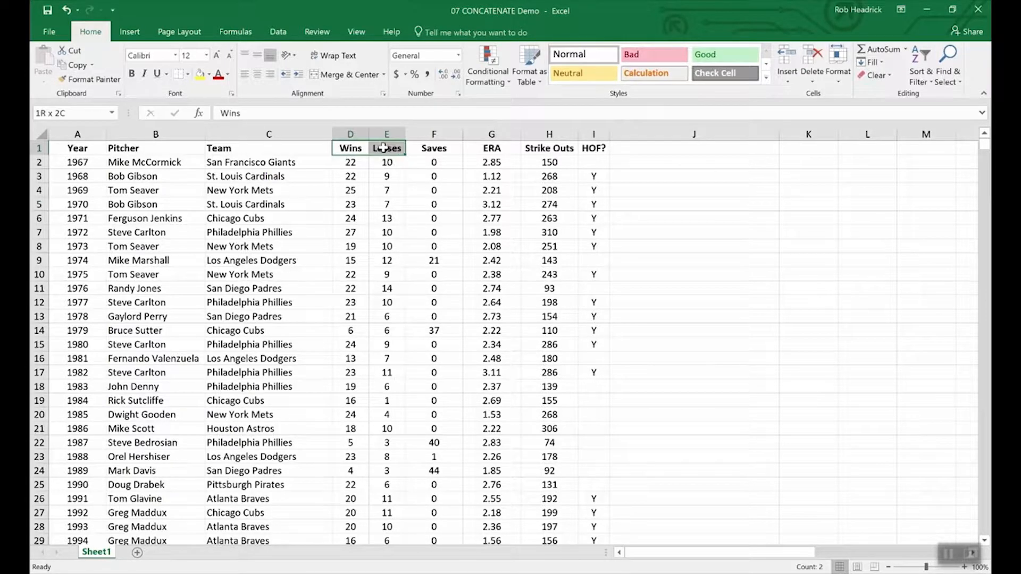
{"action": "left_click", "coordinate": [382, 234]}
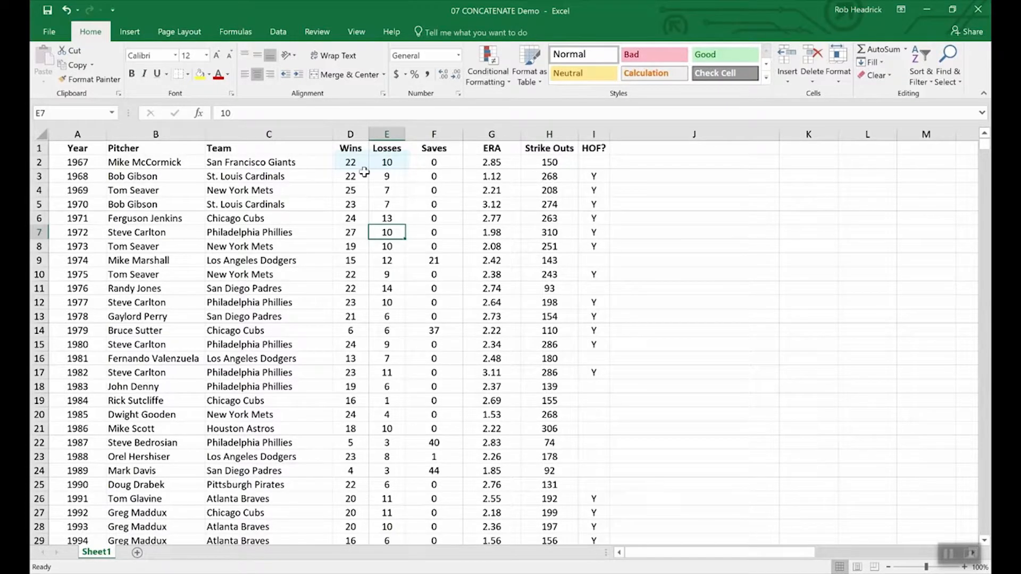
{"action": "double_click", "coordinate": [364, 164]}
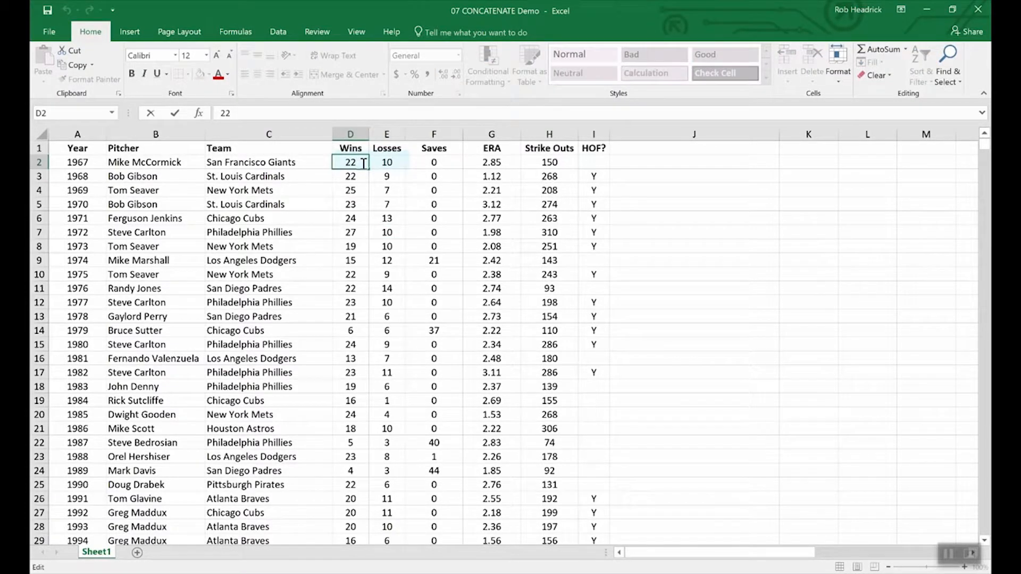
{"action": "type", "text": "-1"}
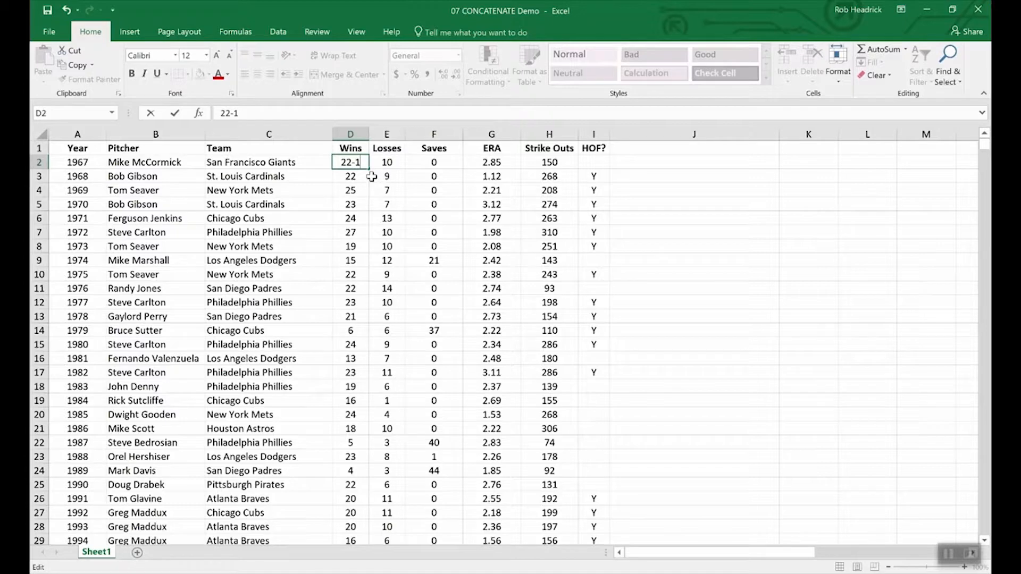
{"action": "type", "text": "0"}
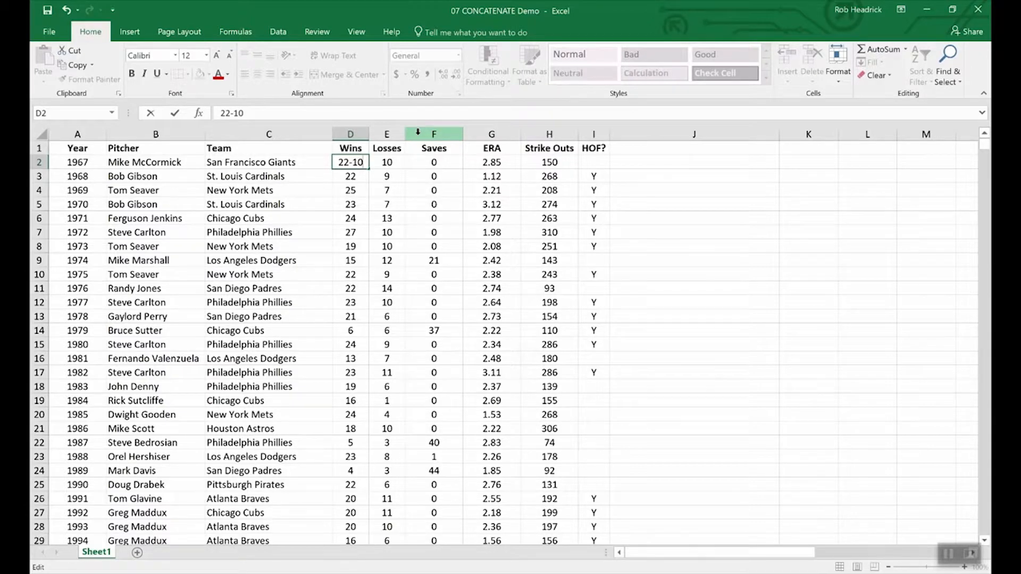
{"action": "key", "text": "BackSpace"}
{"action": "key", "text": "BackSpace"}
{"action": "key", "text": "BackSpace"}
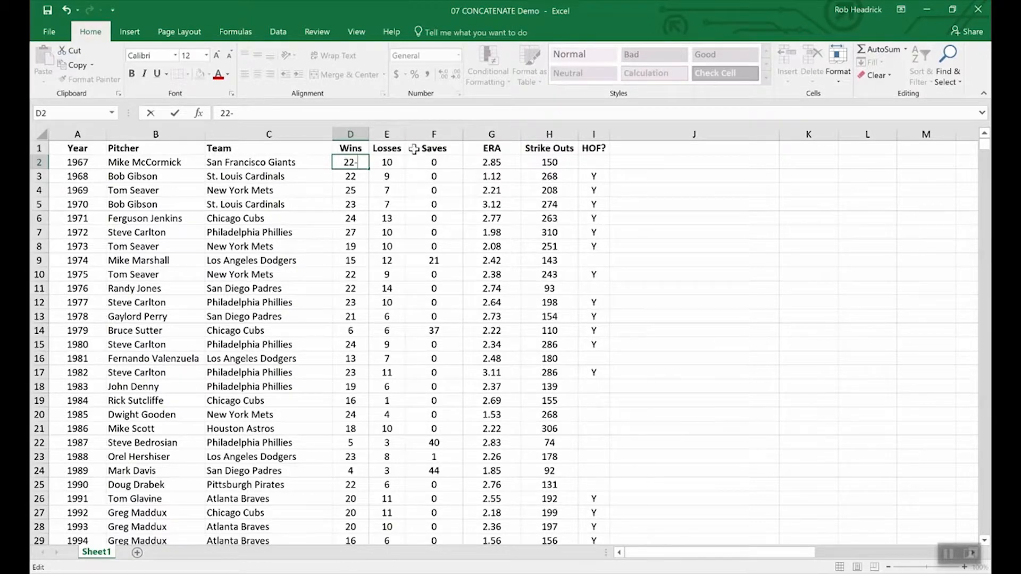
{"action": "key", "text": "Return"}
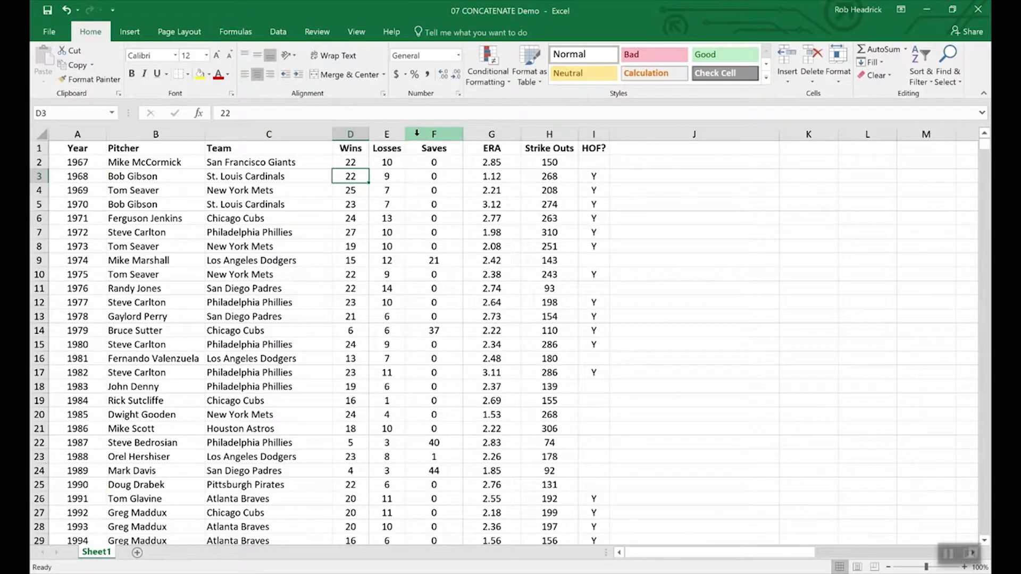
Insert a blank column F between the Losses and Saves columns
{"action": "right_click", "coordinate": [418, 135]}
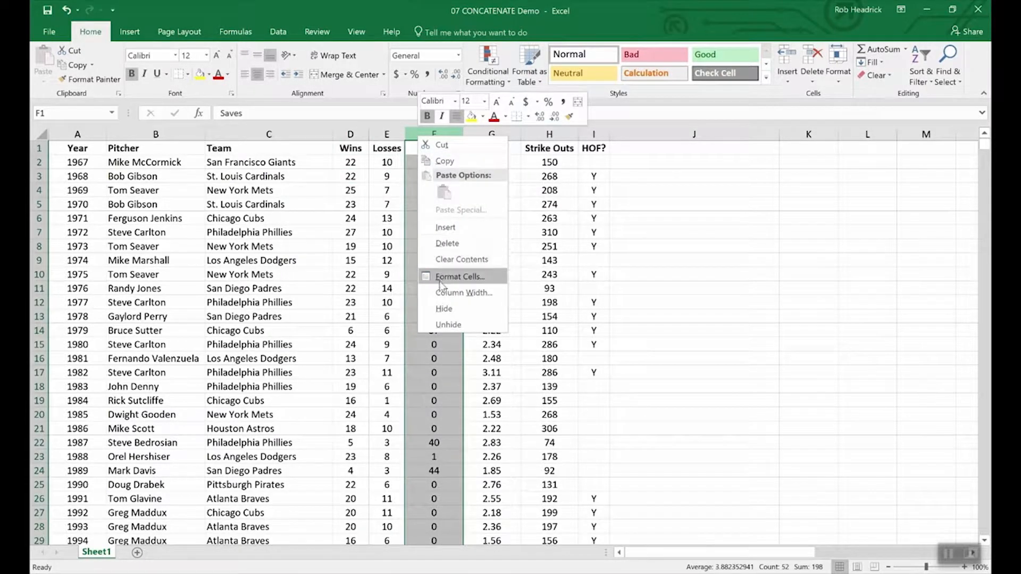
{"action": "left_click", "coordinate": [443, 227]}
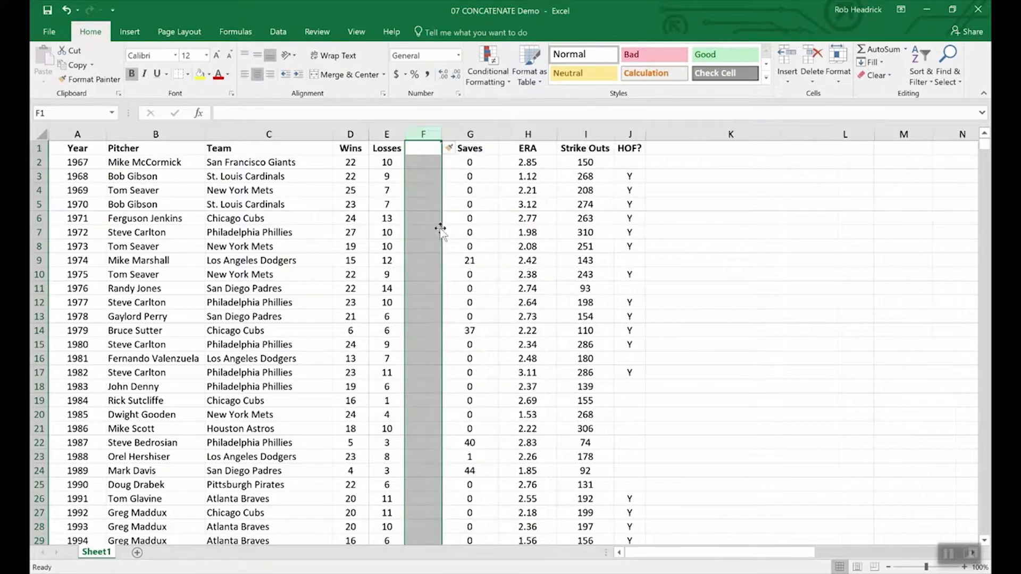
Enter the heading W-L in cell F1 of the blank column between Losses and Saves
{"action": "left_click", "coordinate": [425, 147]}
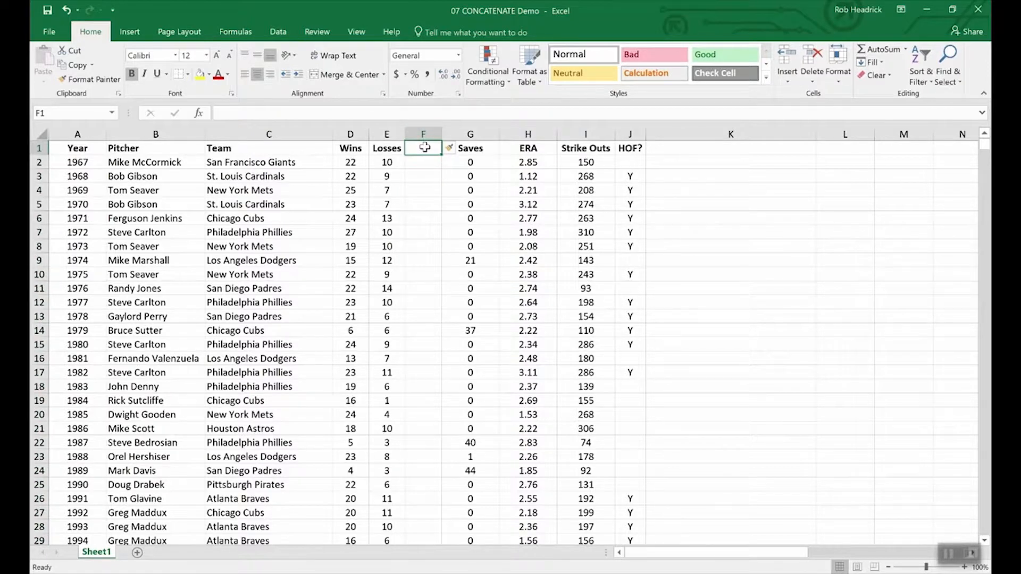
{"action": "type", "text": "W-L"}
{"action": "key", "text": "Return"}
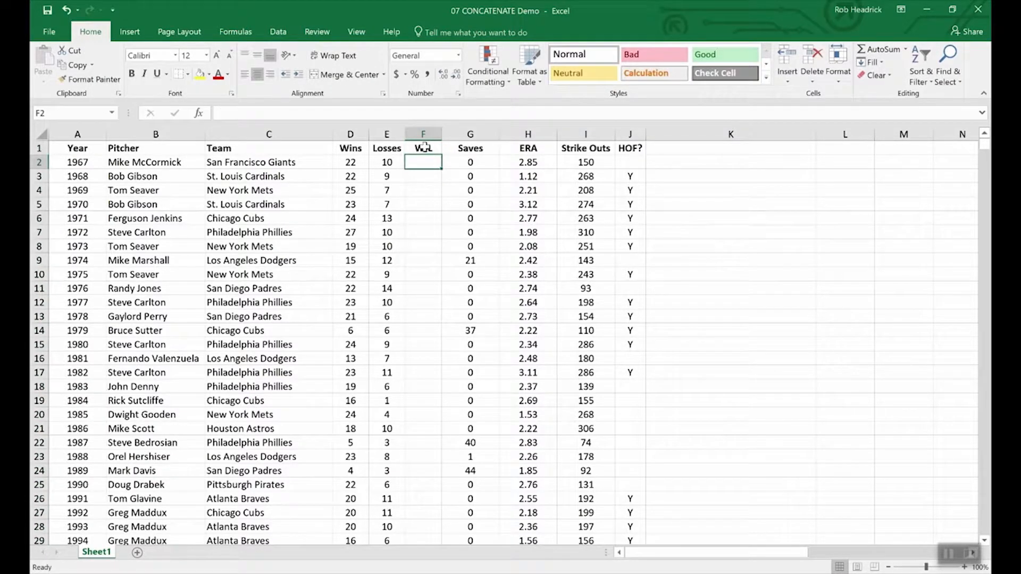
In cell F2, enter a CONCATENATE formula that joins the wins in D2 with the losses in E2
{"action": "type", "text": "=conc"}
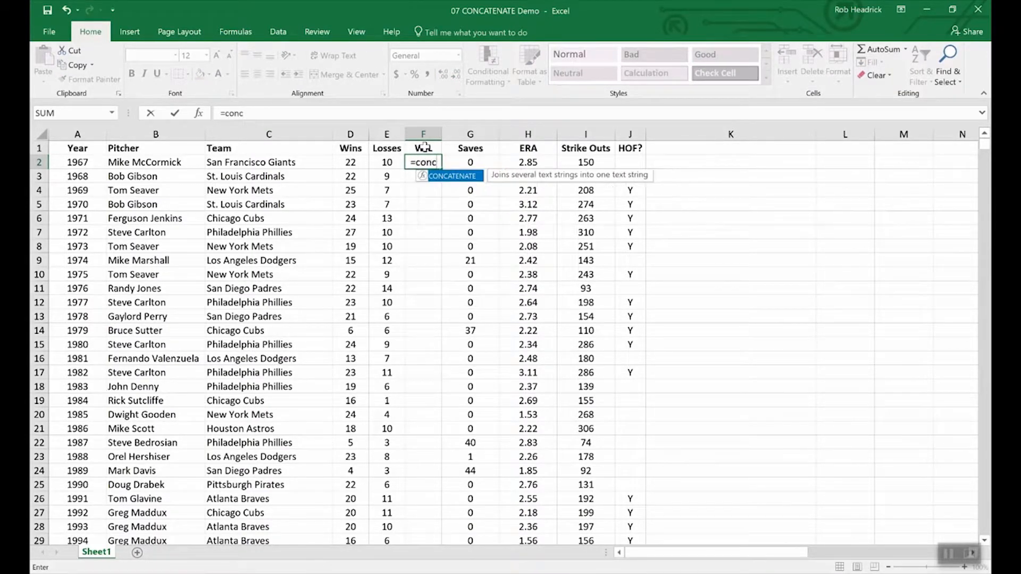
{"action": "double_click", "coordinate": [459, 176]}
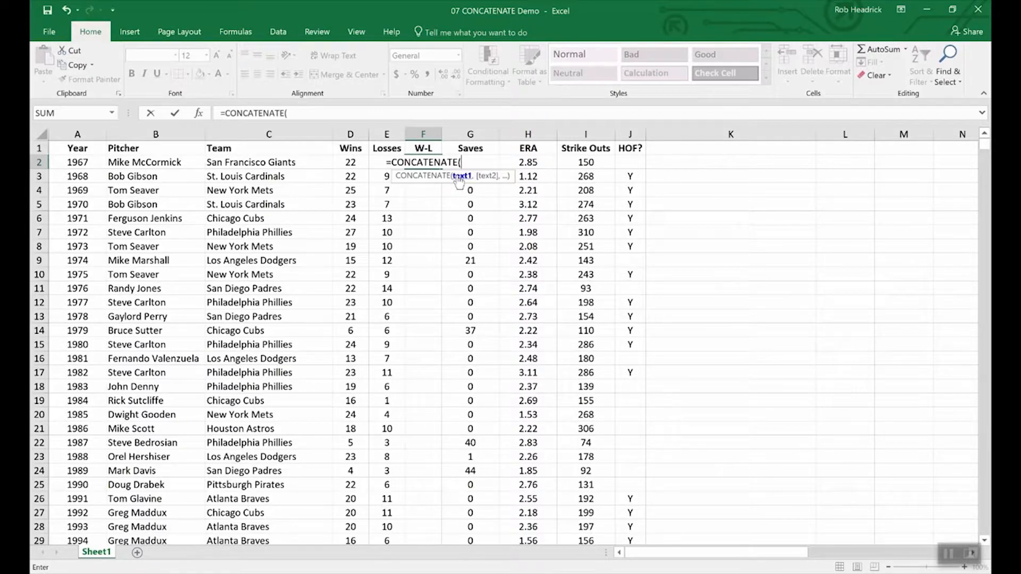
{"action": "left_click", "coordinate": [350, 163]}
{"action": "type", "text": ","}
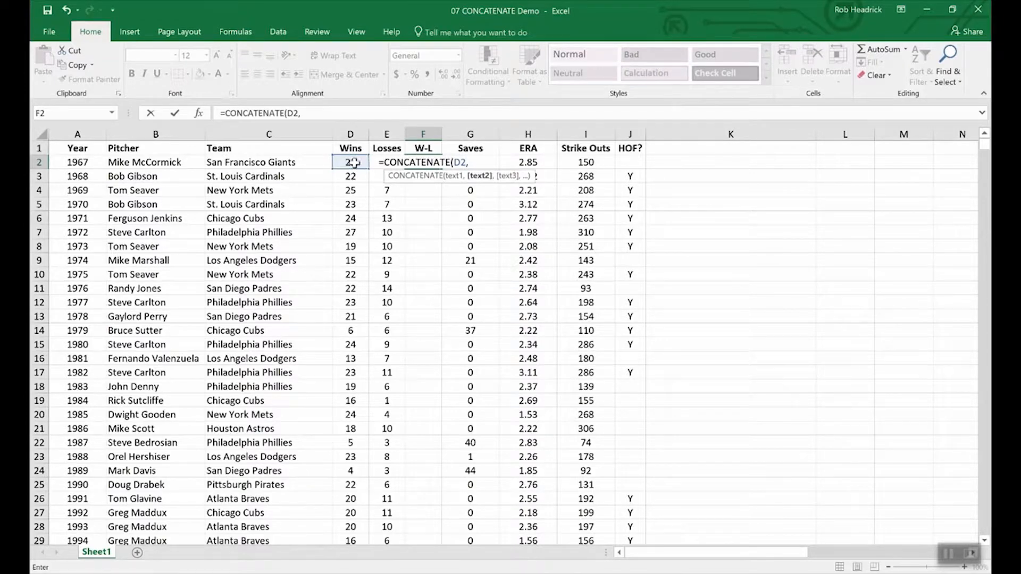
{"action": "type", "text": "e2"}
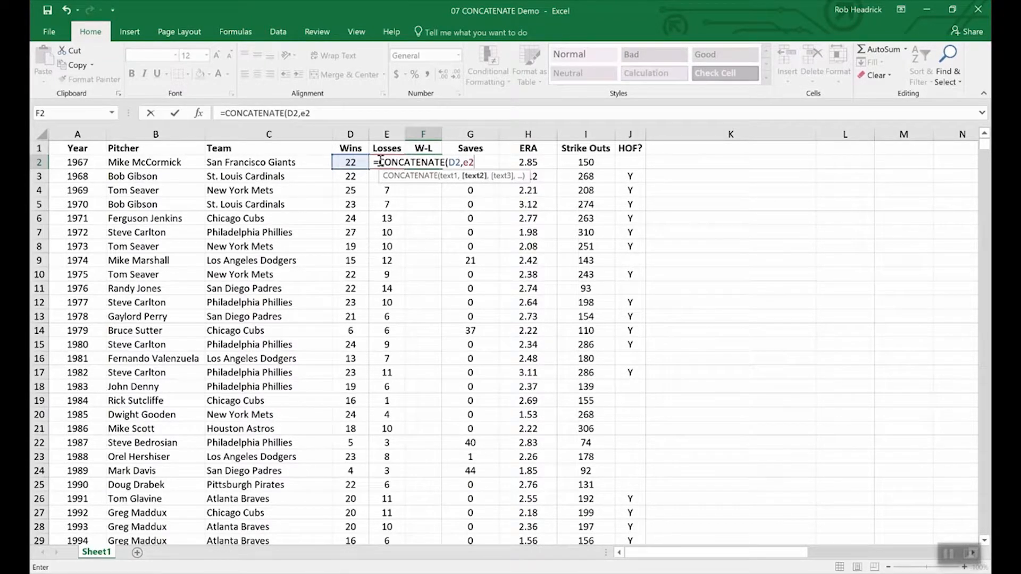
{"action": "key", "text": "Return"}
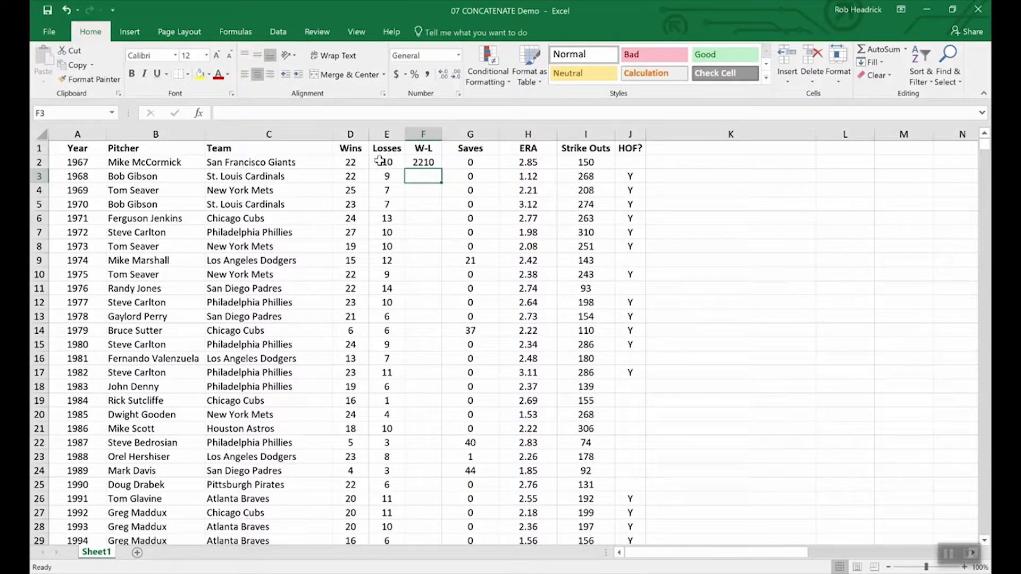
Add "-" as a text argument between D2 and E2 in F2's CONCATENATE formula and fill it down to F11
{"action": "left_click", "coordinate": [423, 162]}
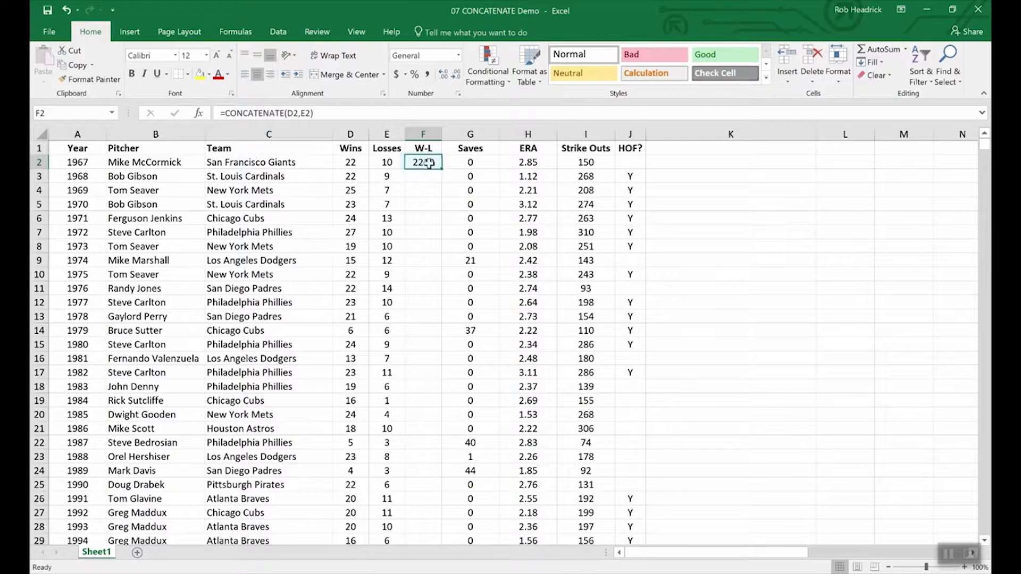
{"action": "left_click", "coordinate": [302, 113]}
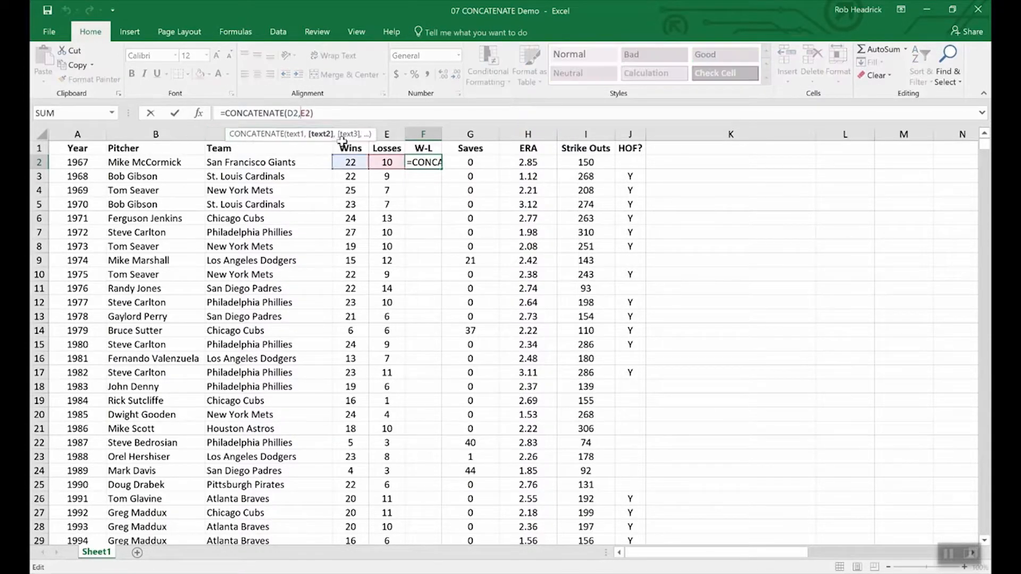
{"action": "type", "text": "\""}
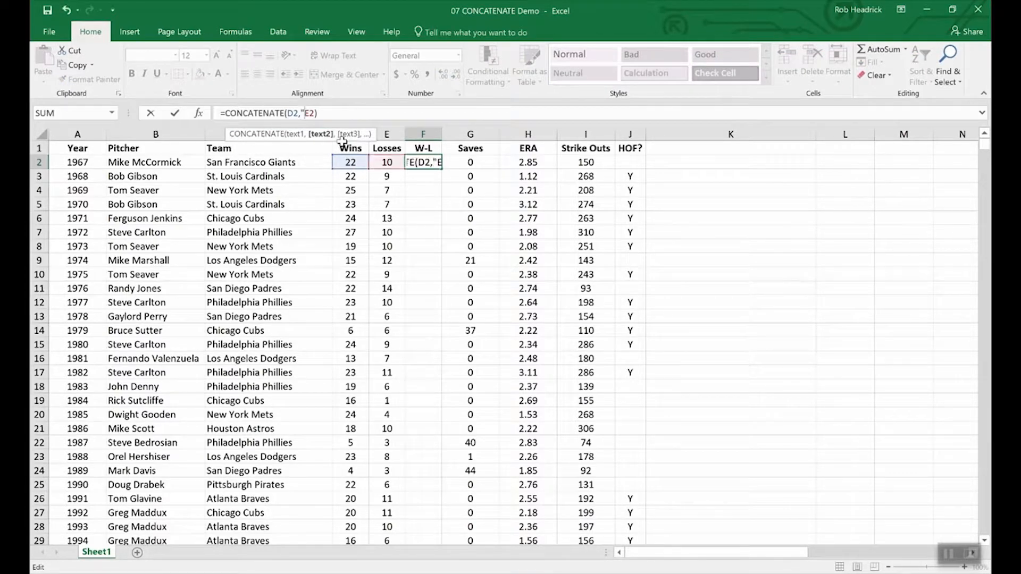
{"action": "type", "text": "-"}
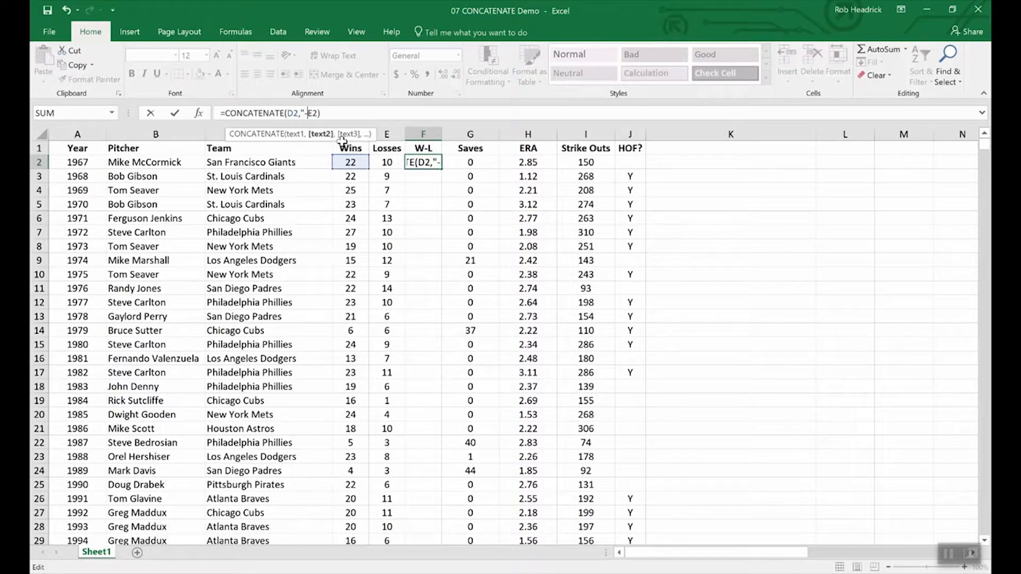
{"action": "type", "text": "\","}
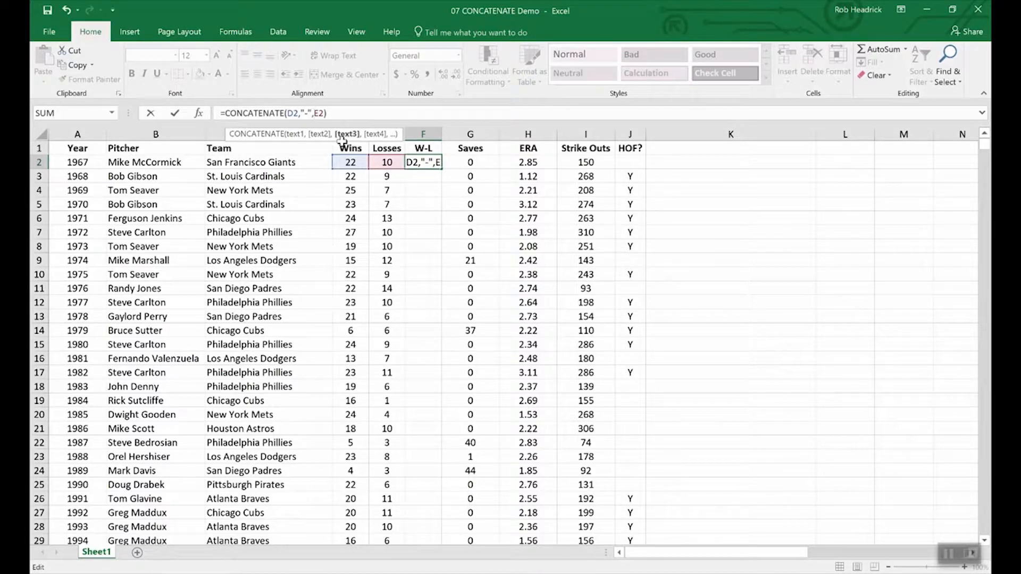
{"action": "key", "text": "Return"}
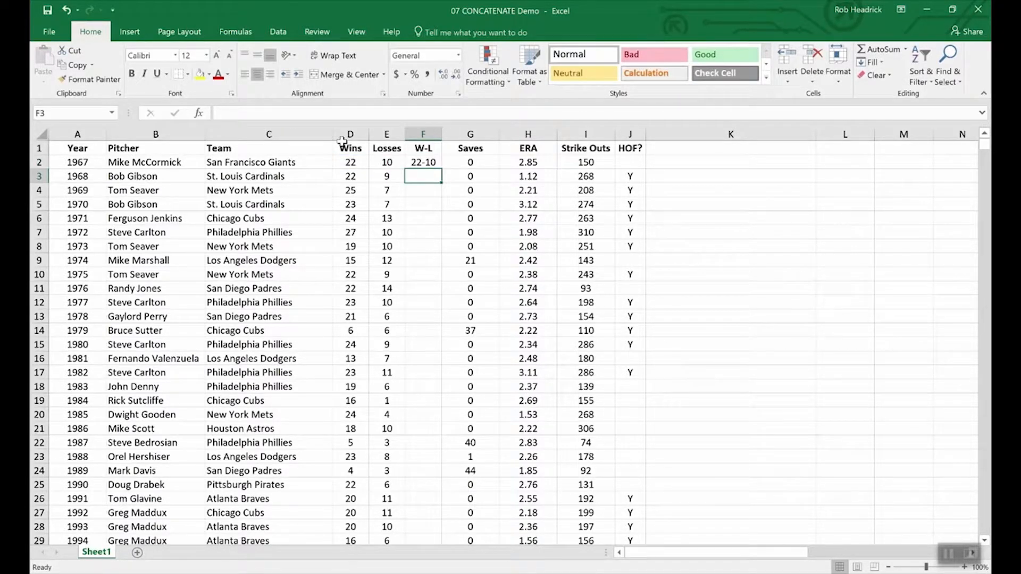
{"action": "left_click", "coordinate": [425, 163]}
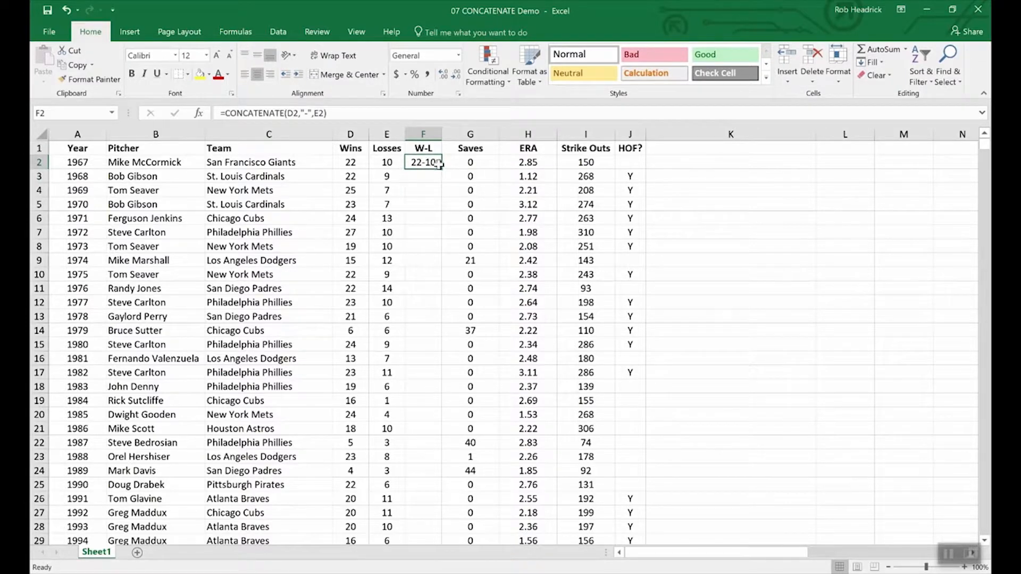
{"action": "left_click_drag", "start_coordinate": [443, 168], "coordinate": [432, 291]}
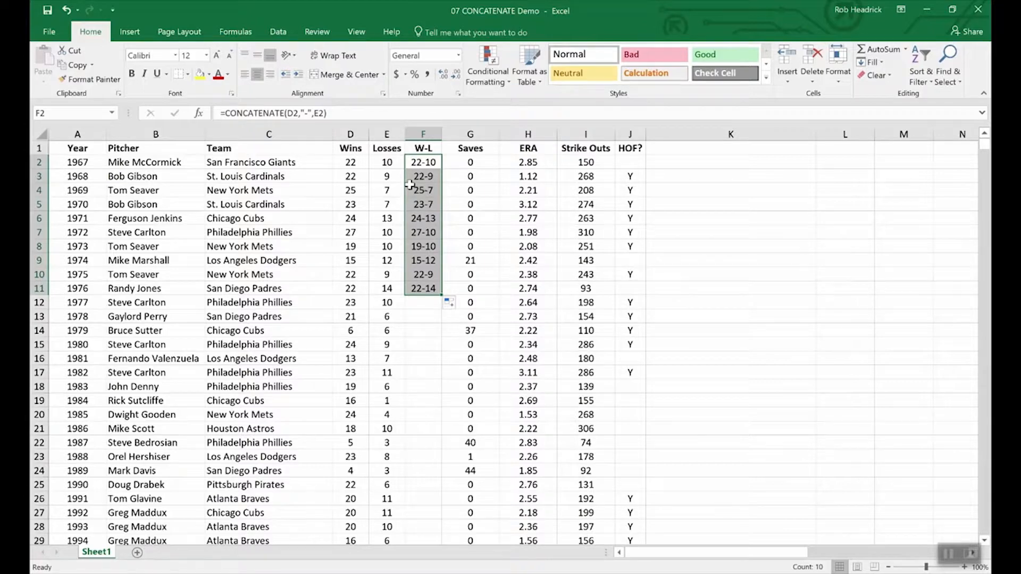
{"action": "left_click", "coordinate": [351, 147]}
{"action": "left_click", "coordinate": [349, 132]}
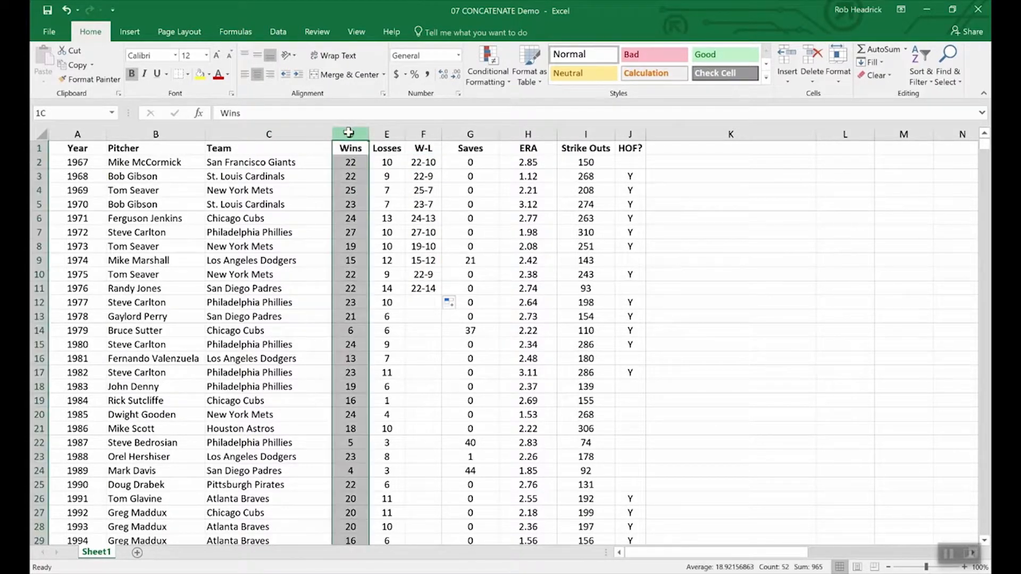
{"action": "left_click_drag", "start_coordinate": [348, 133], "coordinate": [387, 133]}
{"action": "right_click", "coordinate": [385, 133]}
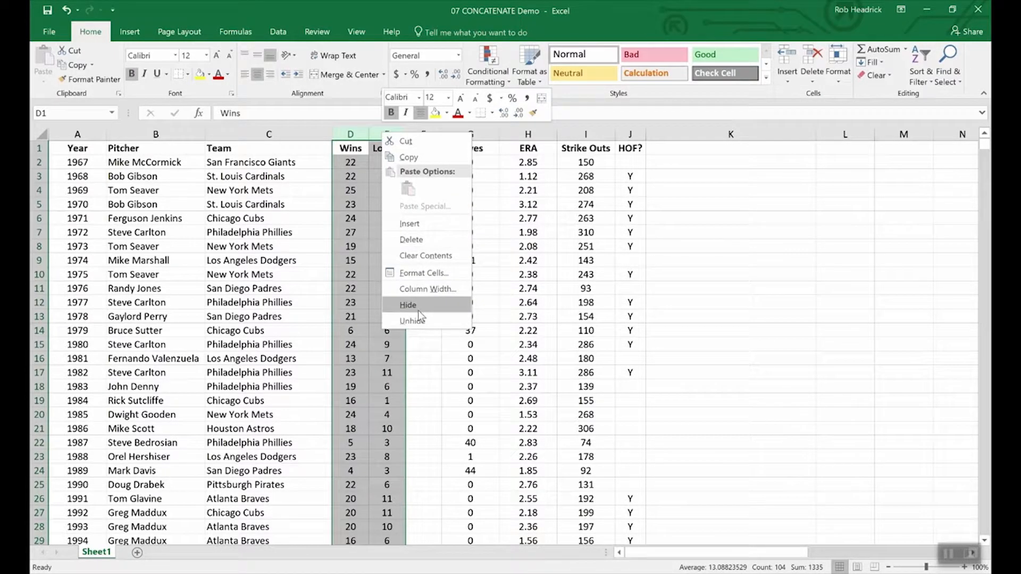
{"action": "left_click", "coordinate": [417, 365]}
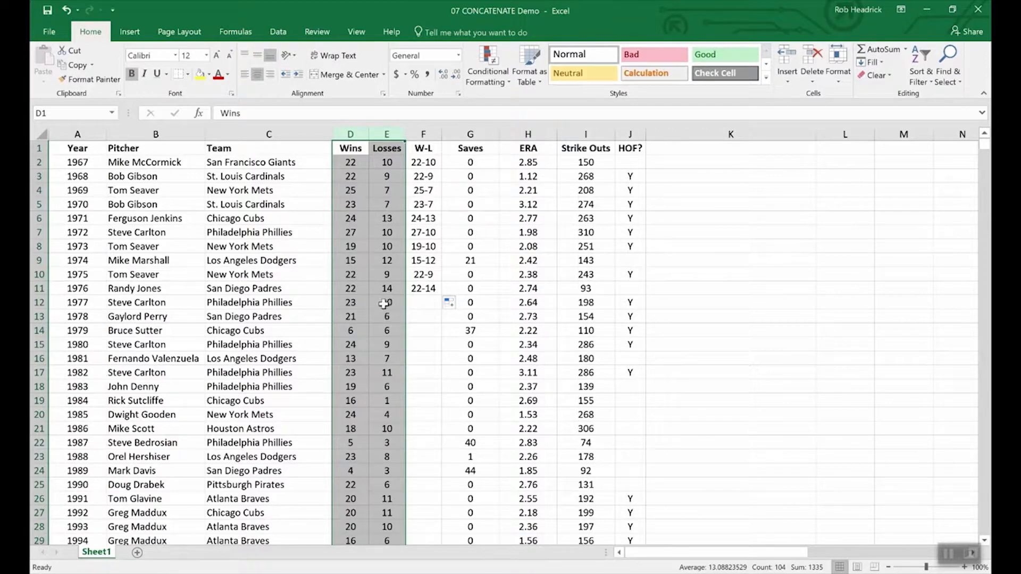
{"action": "left_click", "coordinate": [368, 292]}
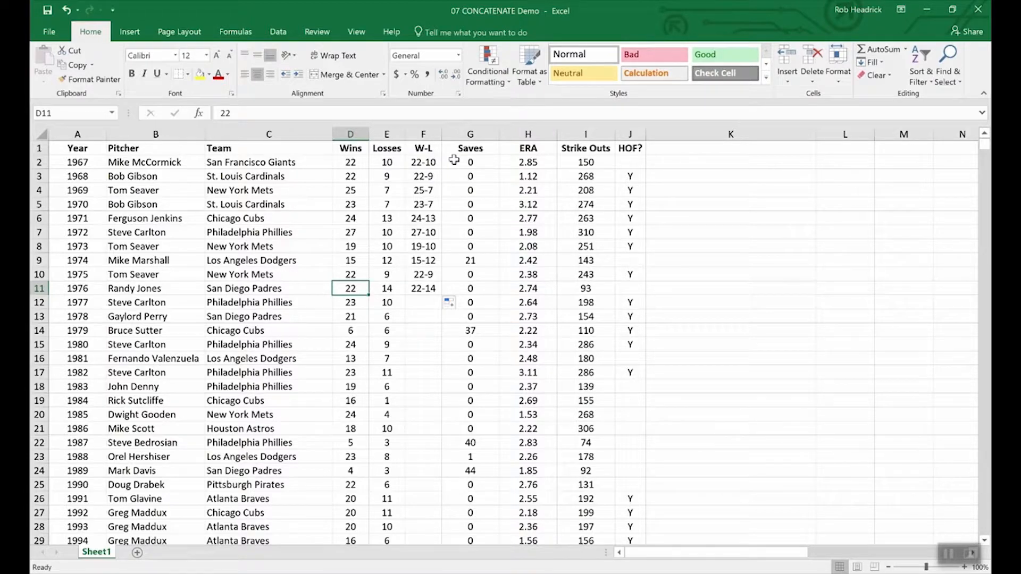
Insert a blank column G between the W-L and Saves columns
{"action": "right_click", "coordinate": [459, 132]}
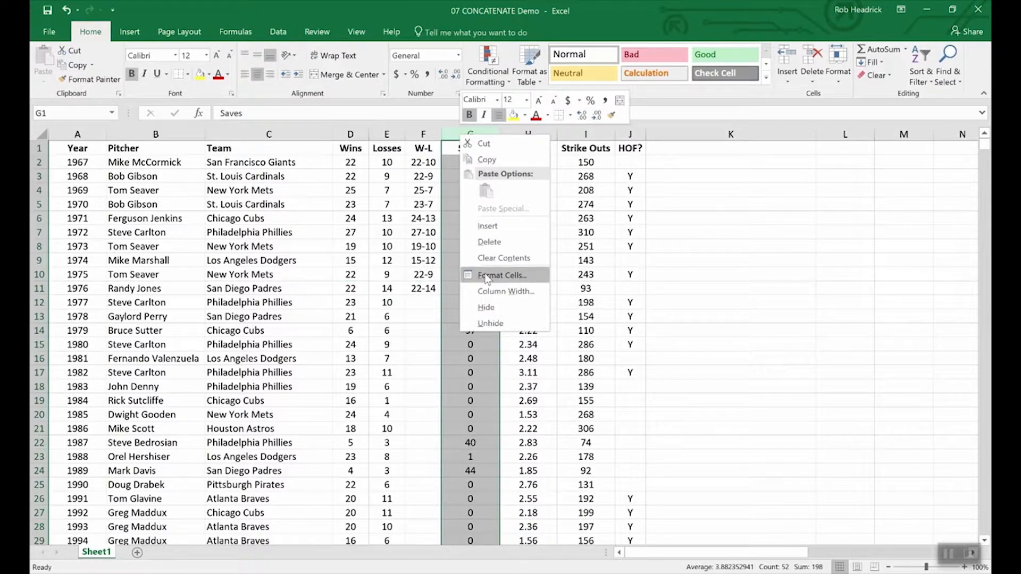
{"action": "left_click", "coordinate": [488, 226]}
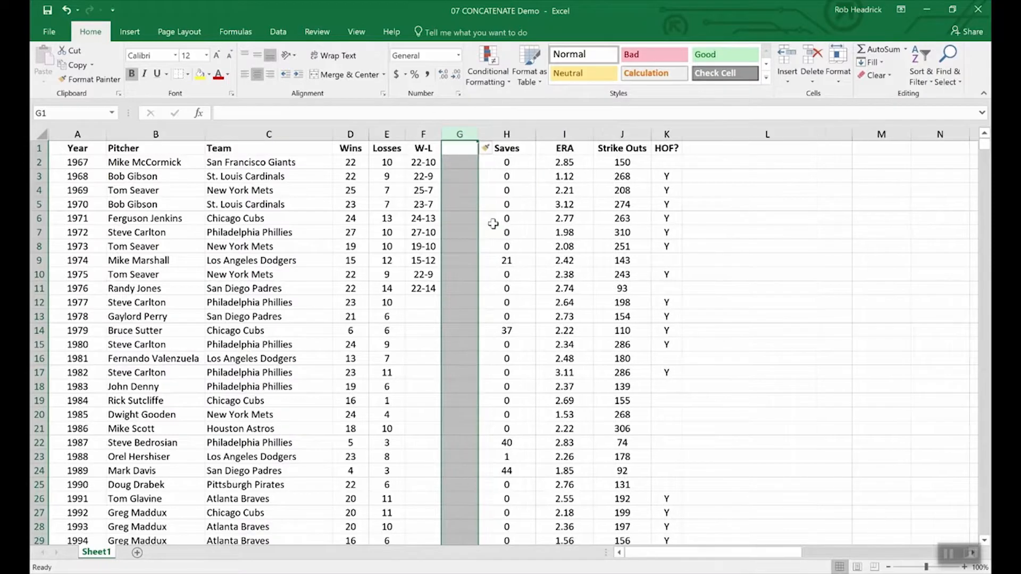
{"action": "left_click", "coordinate": [457, 150]}
Copy the W-L results in F2:F11 and paste them as values only into G2:G11
{"action": "left_click_drag", "start_coordinate": [414, 160], "coordinate": [423, 289]}
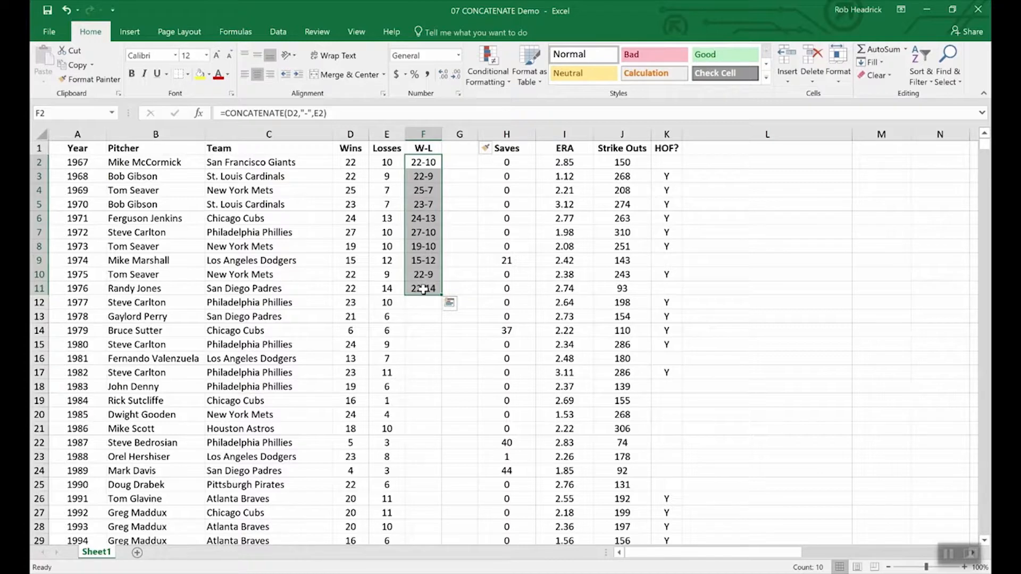
{"action": "key", "text": "ctrl+c"}
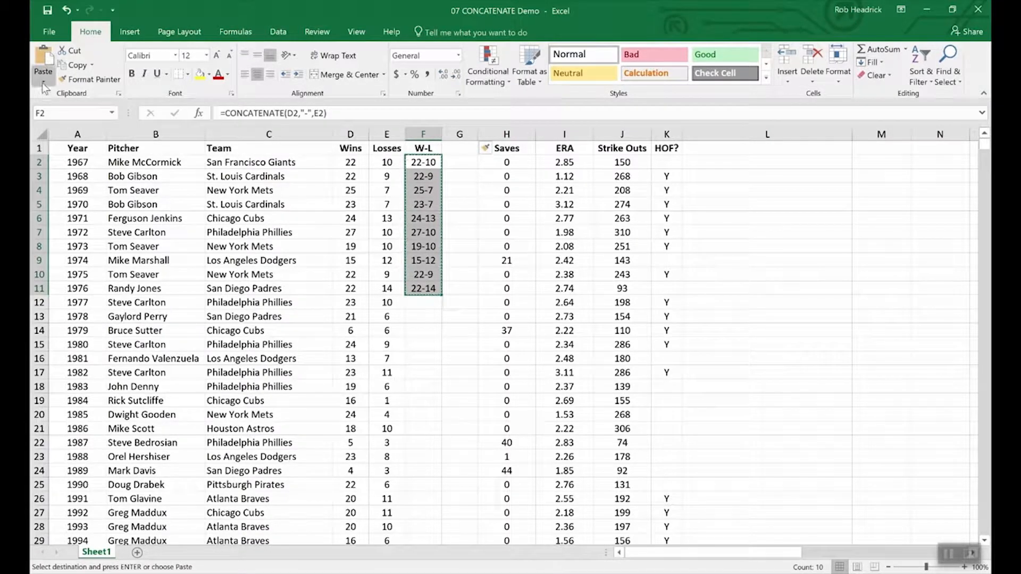
{"action": "left_click", "coordinate": [44, 83]}
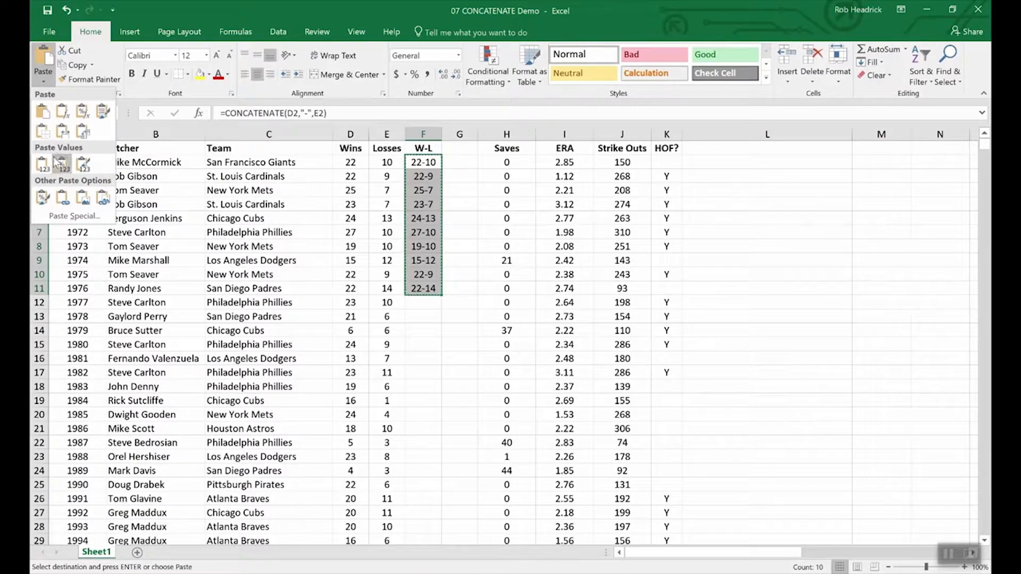
{"action": "left_click", "coordinate": [461, 157]}
{"action": "left_click_drag", "start_coordinate": [460, 162], "coordinate": [463, 293]}
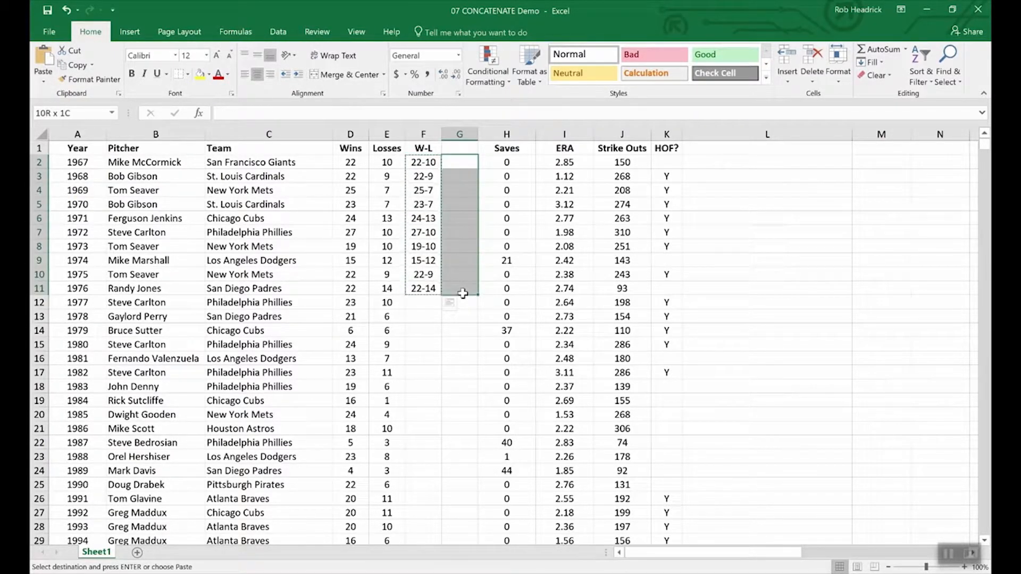
{"action": "left_click", "coordinate": [44, 81]}
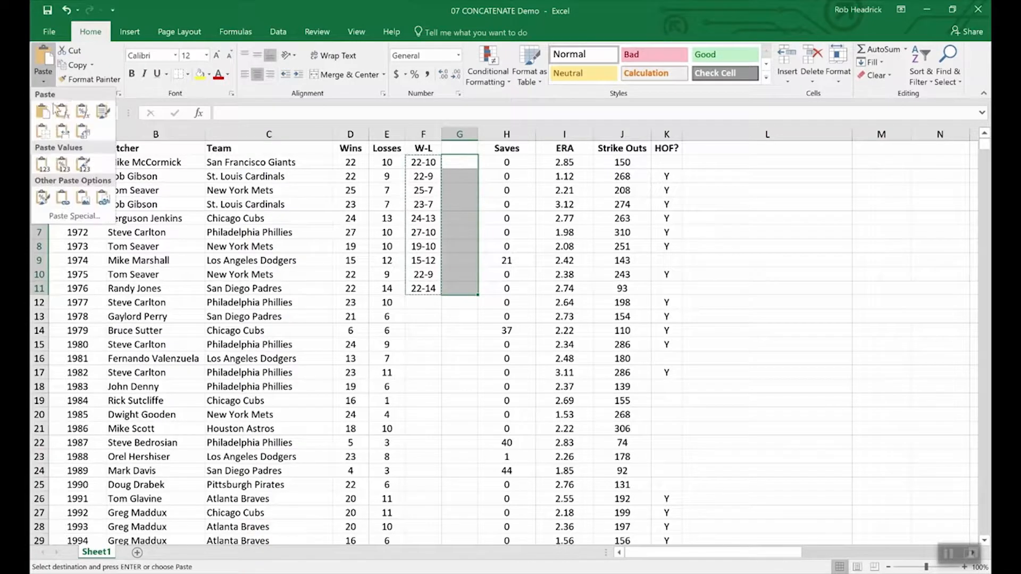
{"action": "left_click", "coordinate": [43, 164]}
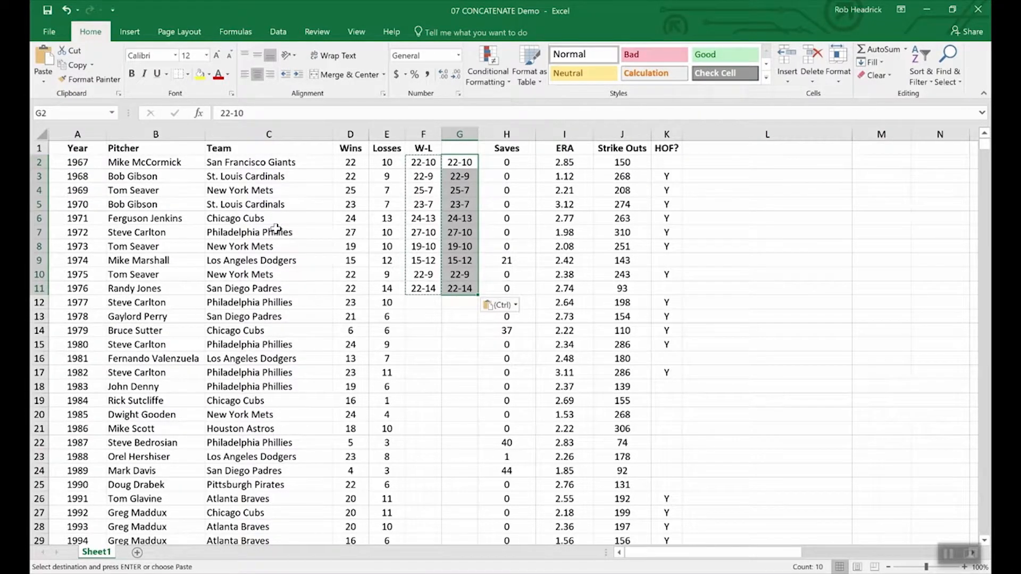
Compare the underlying contents of cell F5 with those of the pasted cell G5
{"action": "left_click", "coordinate": [457, 316]}
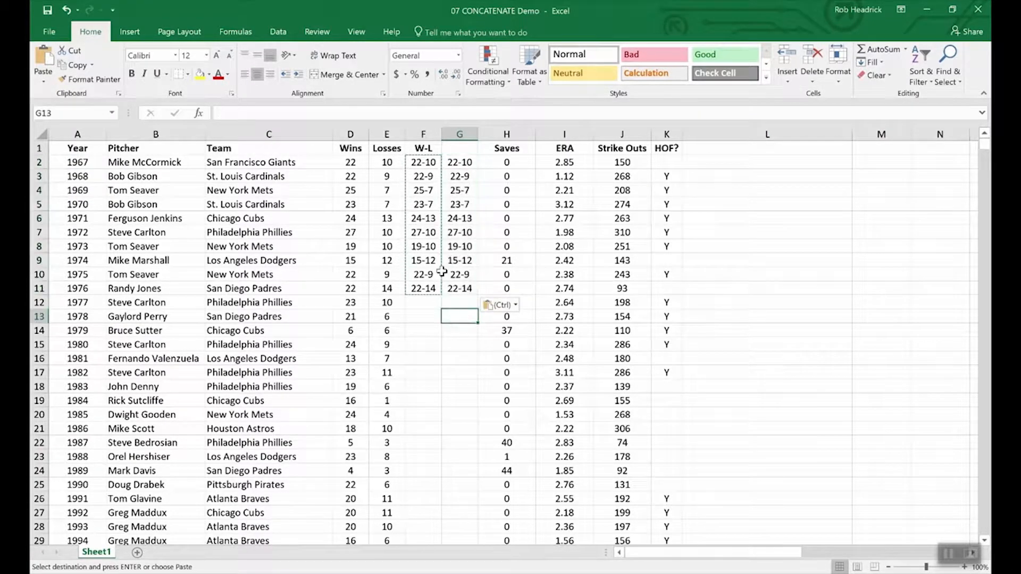
{"action": "left_click", "coordinate": [415, 199]}
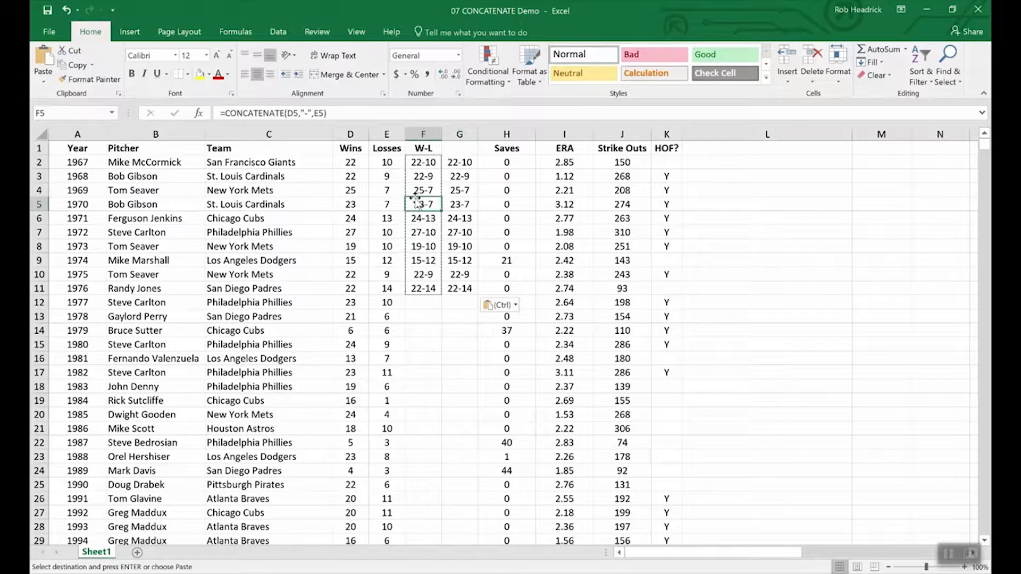
{"action": "left_click", "coordinate": [459, 205]}
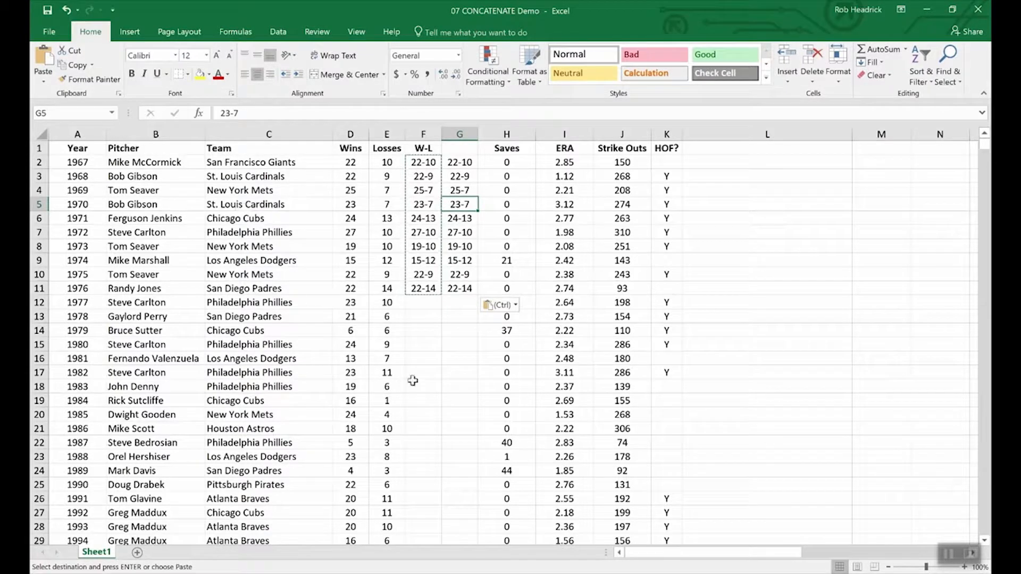
{"action": "left_click", "coordinate": [347, 330]}
{"action": "left_click", "coordinate": [356, 316]}
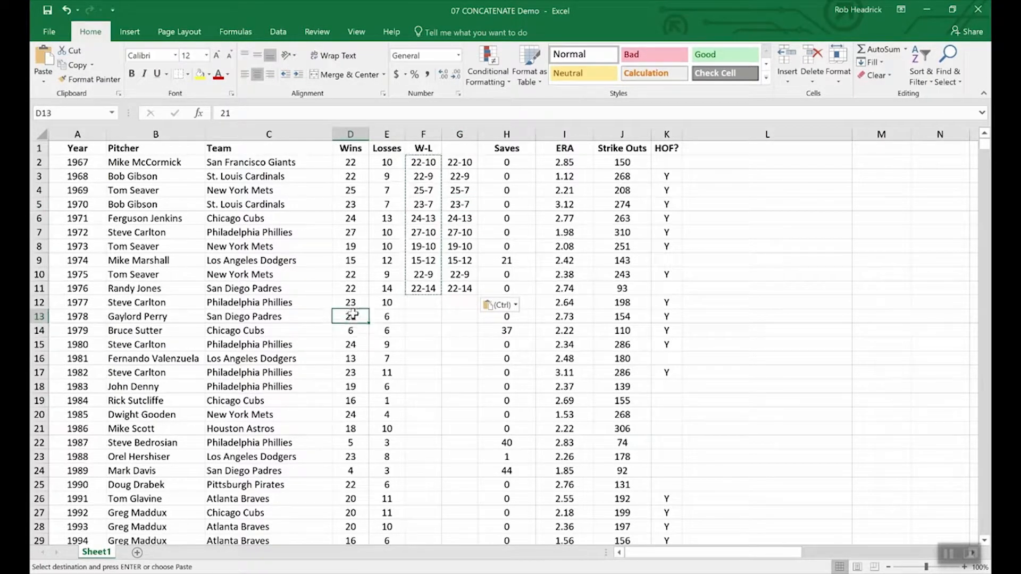
{"action": "left_click", "coordinate": [393, 317]}
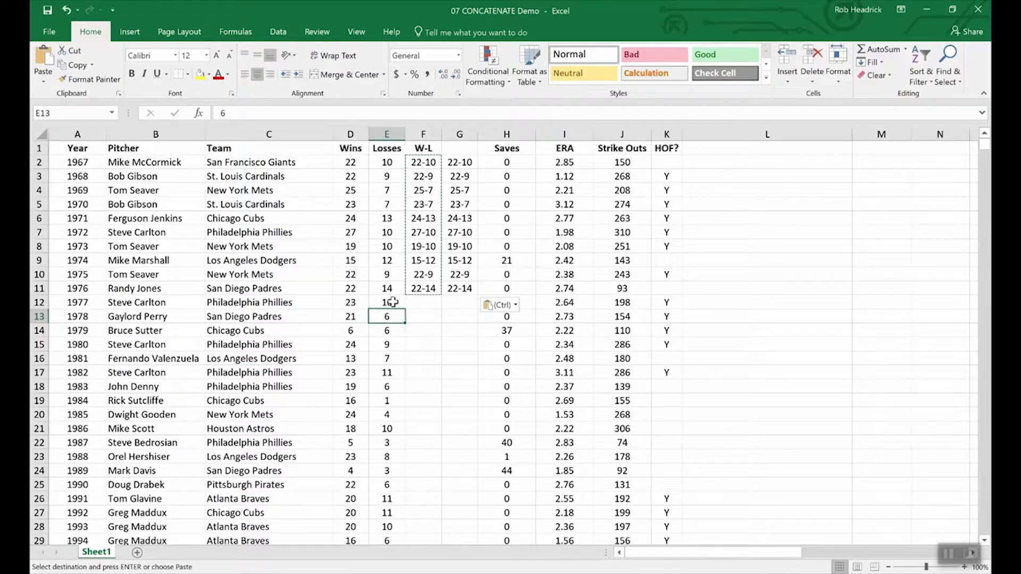
{"action": "left_click", "coordinate": [392, 302]}
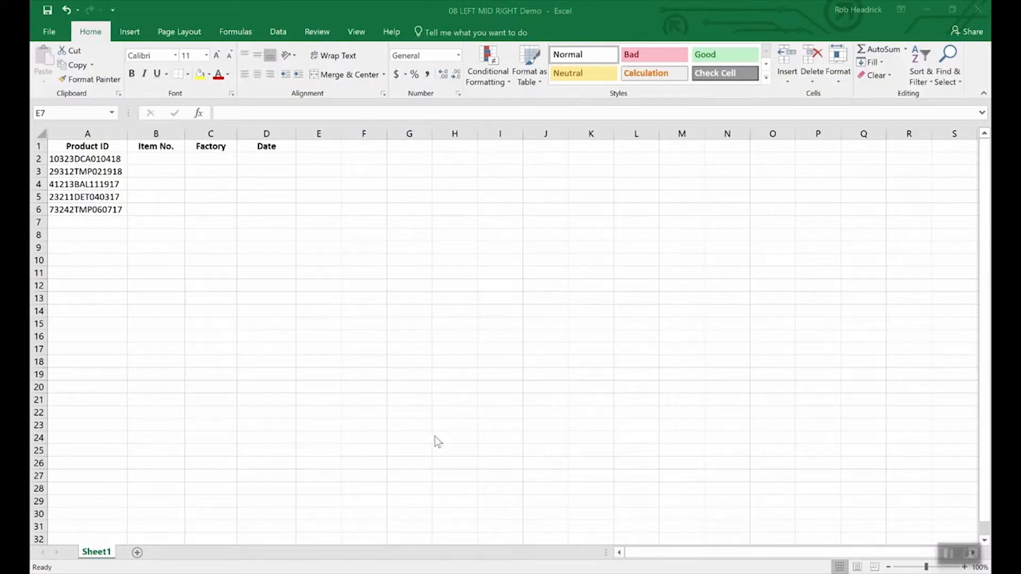
In the LEFT MID RIGHT demo workbook, inspect the first product ID in cell A2
{"action": "left_click", "coordinate": [459, 408]}
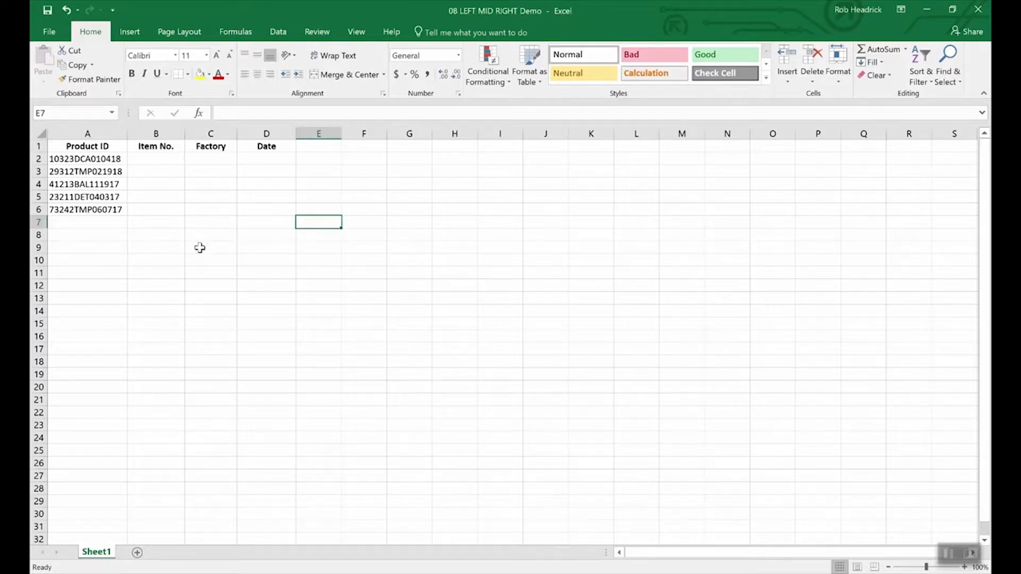
{"action": "left_click", "coordinate": [109, 160]}
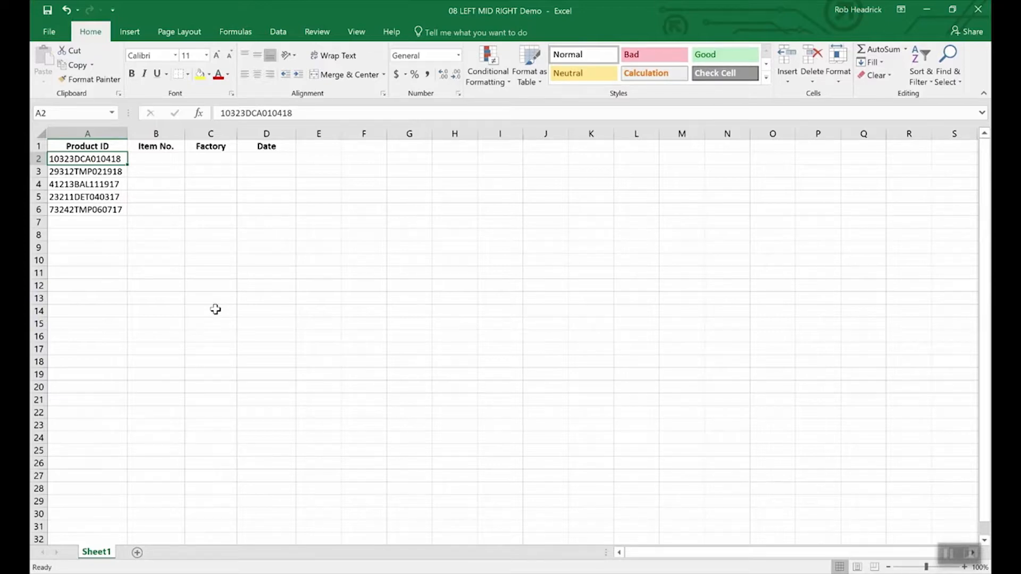
Extract the date from the first product ID by entering =RIGHT(A2,6) in cell D2, and check the resulting formula
{"action": "left_click", "coordinate": [270, 160]}
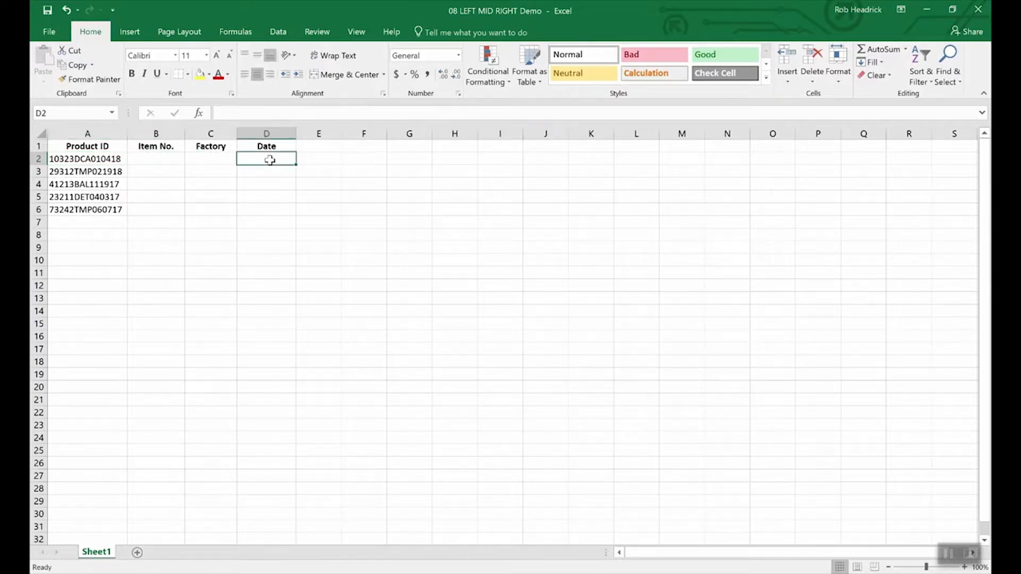
{"action": "type", "text": "=right"}
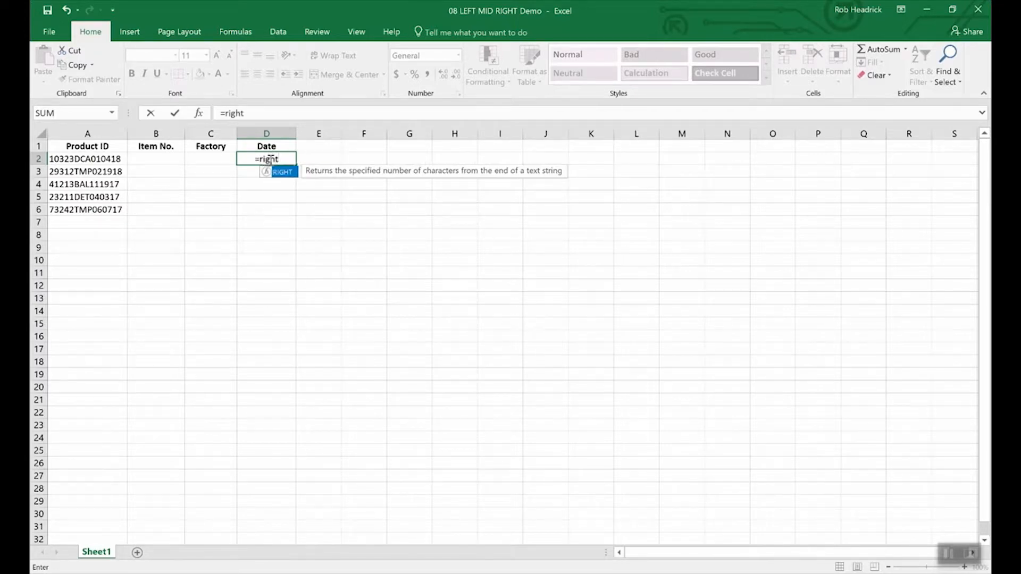
{"action": "type", "text": "(a2"}
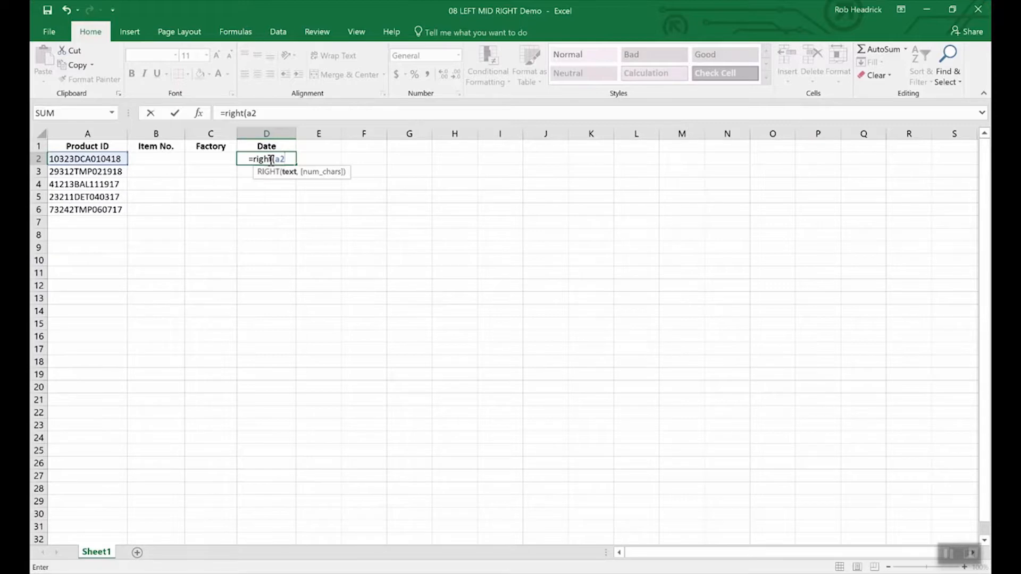
{"action": "type", "text": ","}
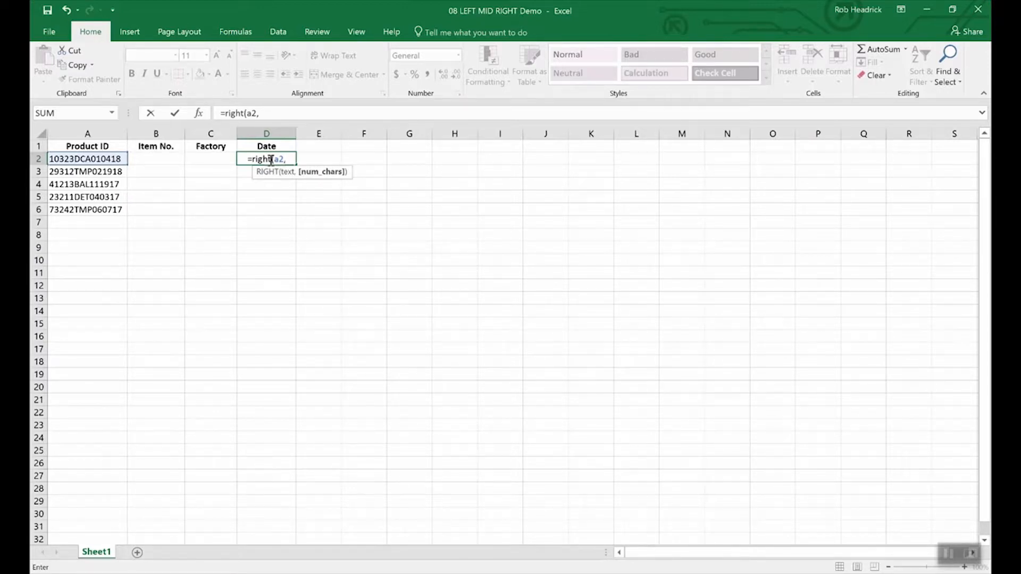
{"action": "type", "text": "6"}
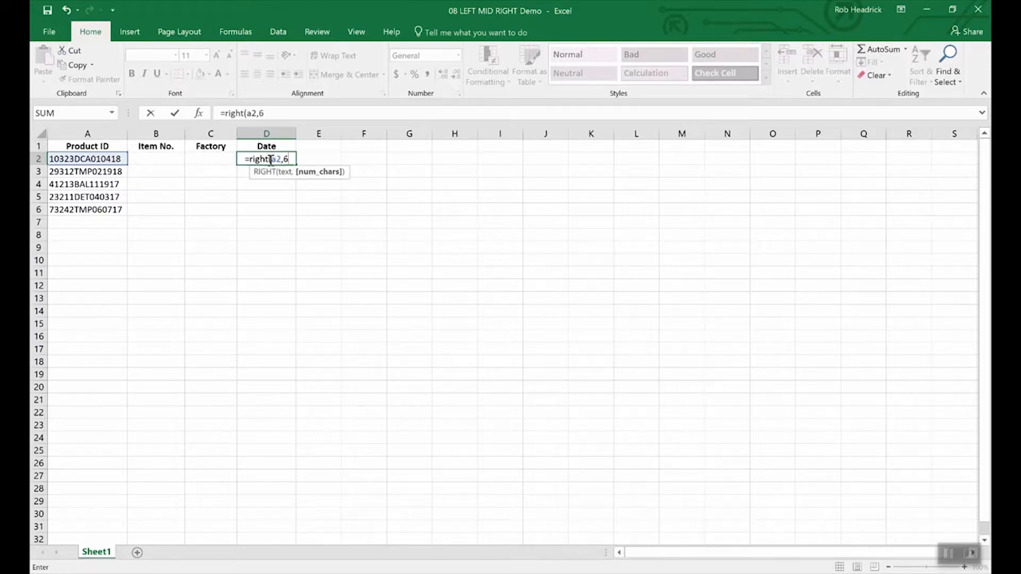
{"action": "key", "text": "Return"}
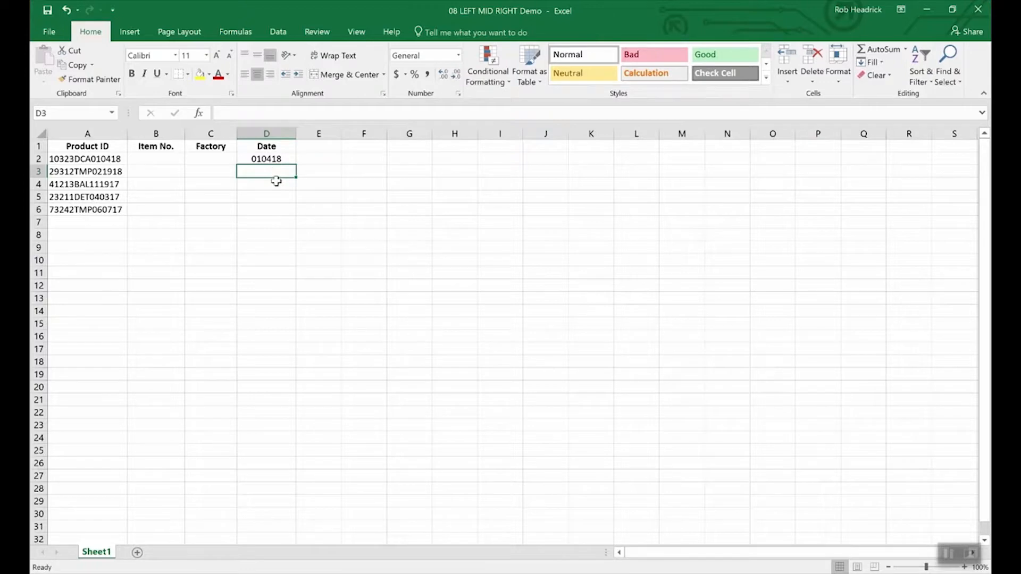
{"action": "left_click", "coordinate": [273, 159]}
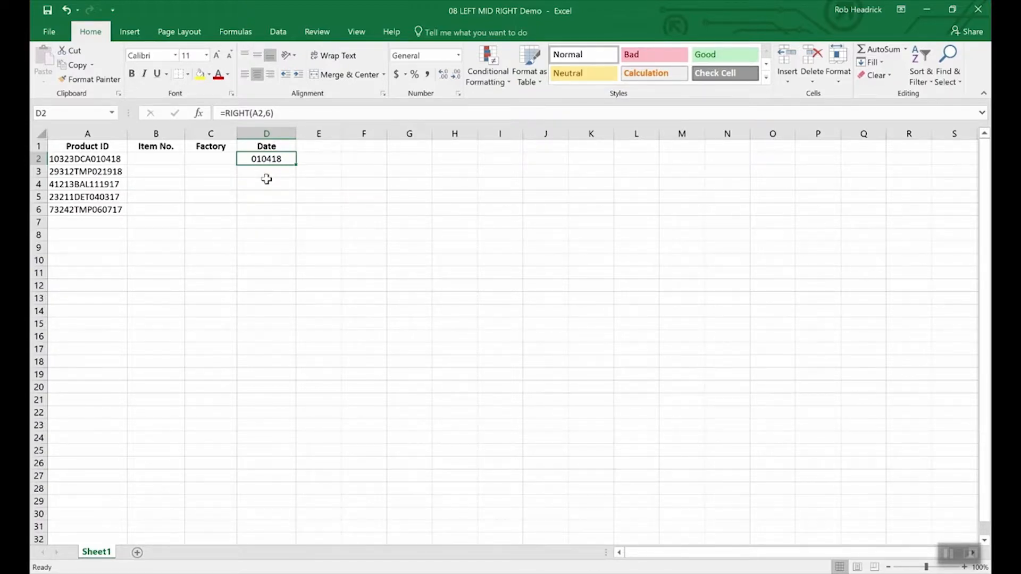
Extract the item number from the first product ID by entering =LEFT(A2,5) in cell B2, and check the resulting formula
{"action": "left_click", "coordinate": [160, 160]}
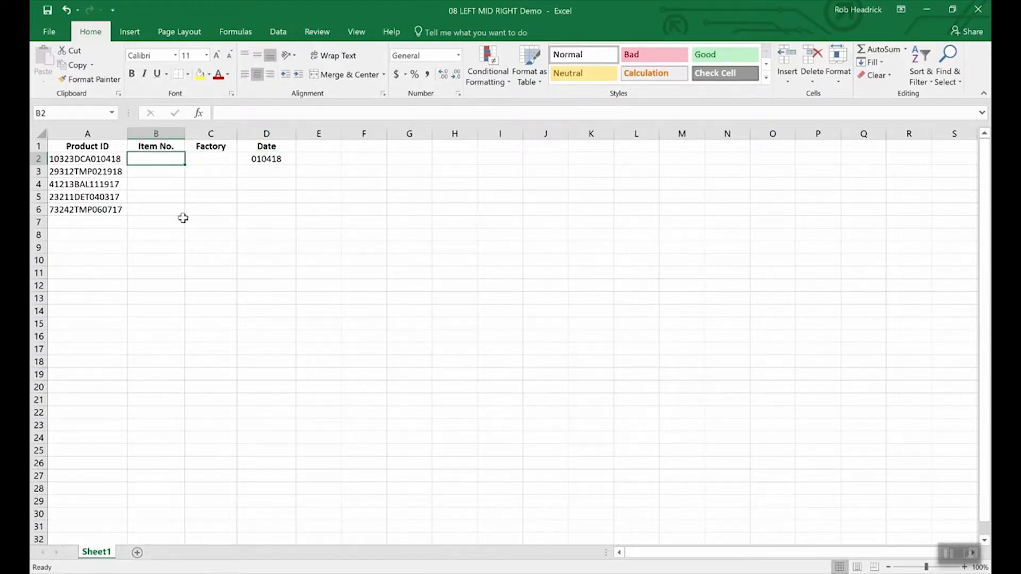
{"action": "type", "text": "=l"}
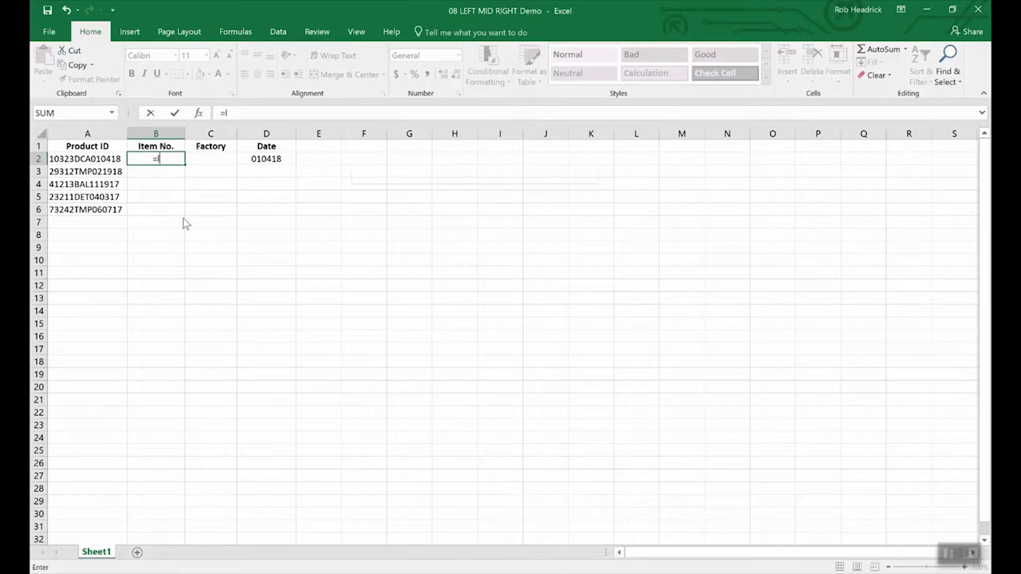
{"action": "type", "text": "eft"}
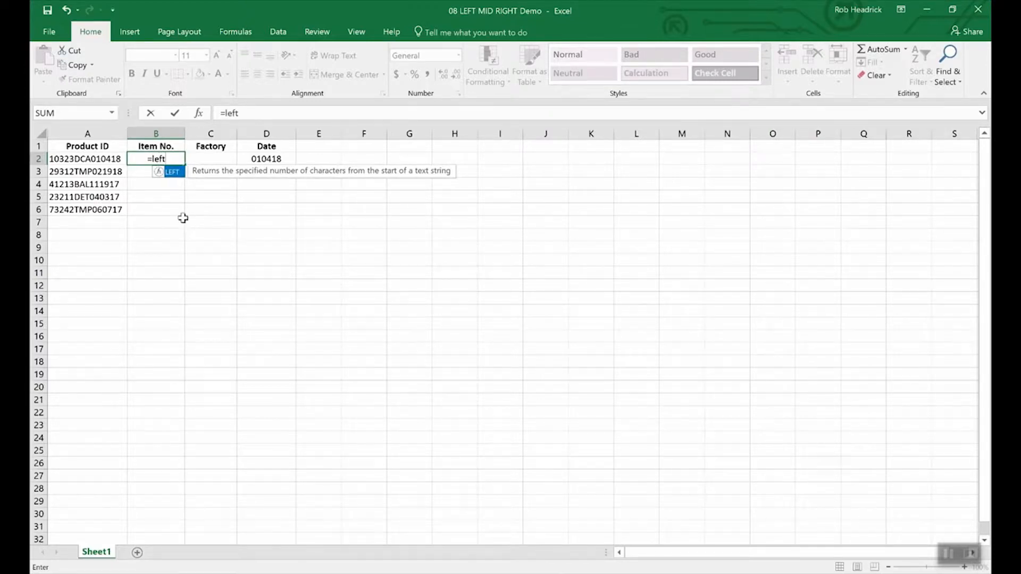
{"action": "type", "text": "(a2"}
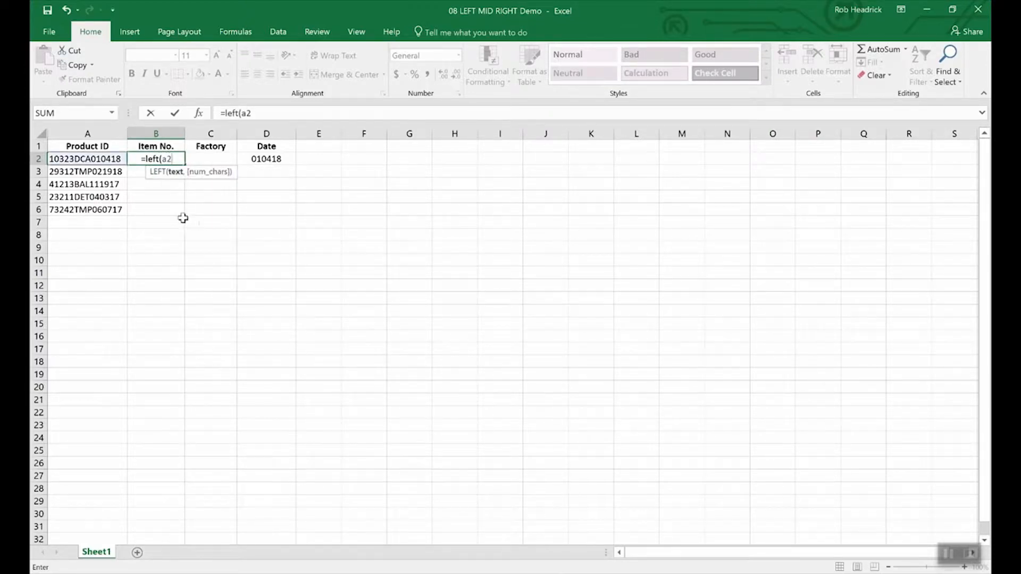
{"action": "type", "text": ","}
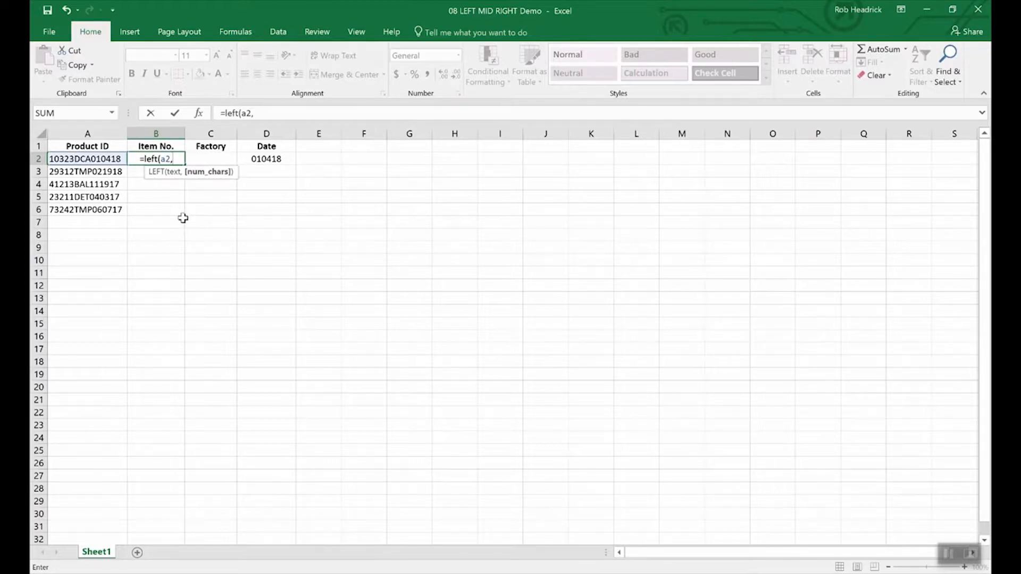
{"action": "type", "text": "5"}
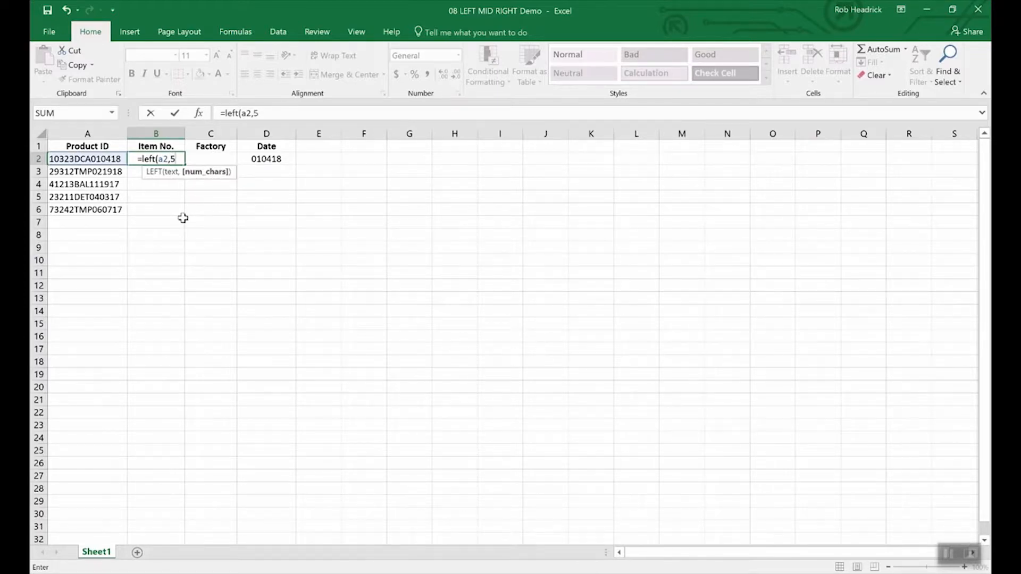
{"action": "type", "text": ")"}
{"action": "key", "text": "Return"}
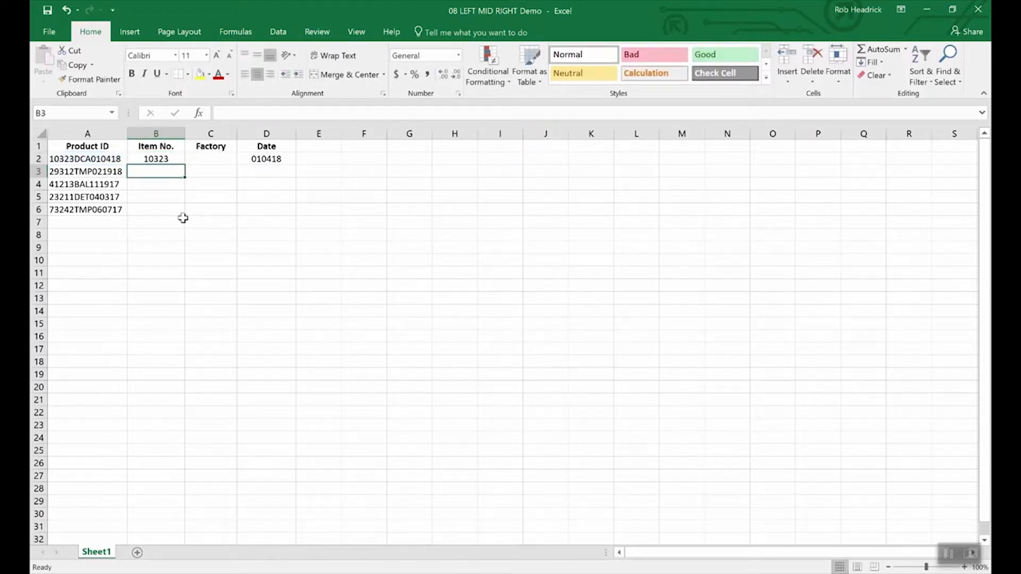
{"action": "key", "text": "Up"}
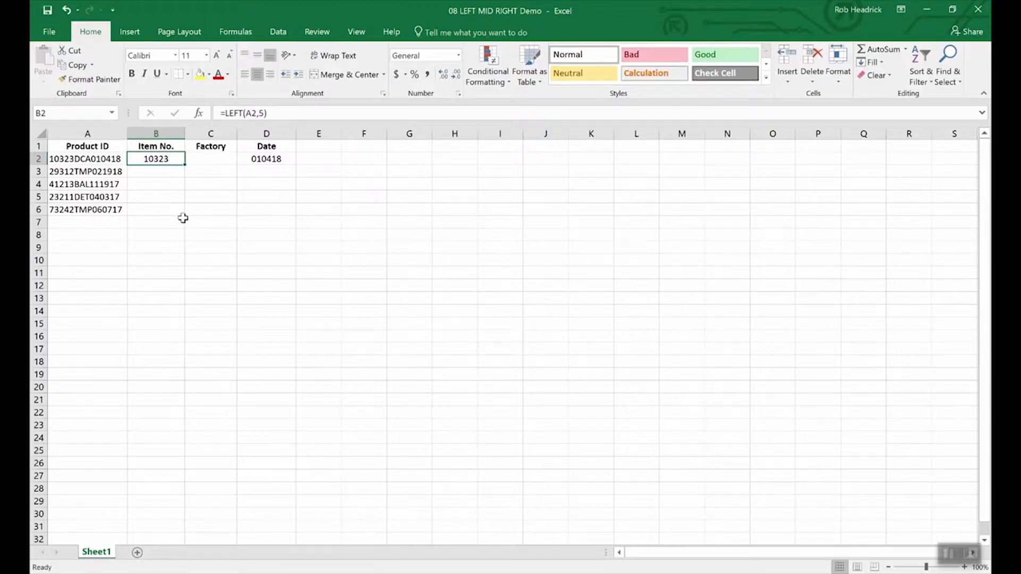
Extract the factory code from the first product ID by entering =MID(A2,6,3) in cell C2
{"action": "key", "text": "Right"}
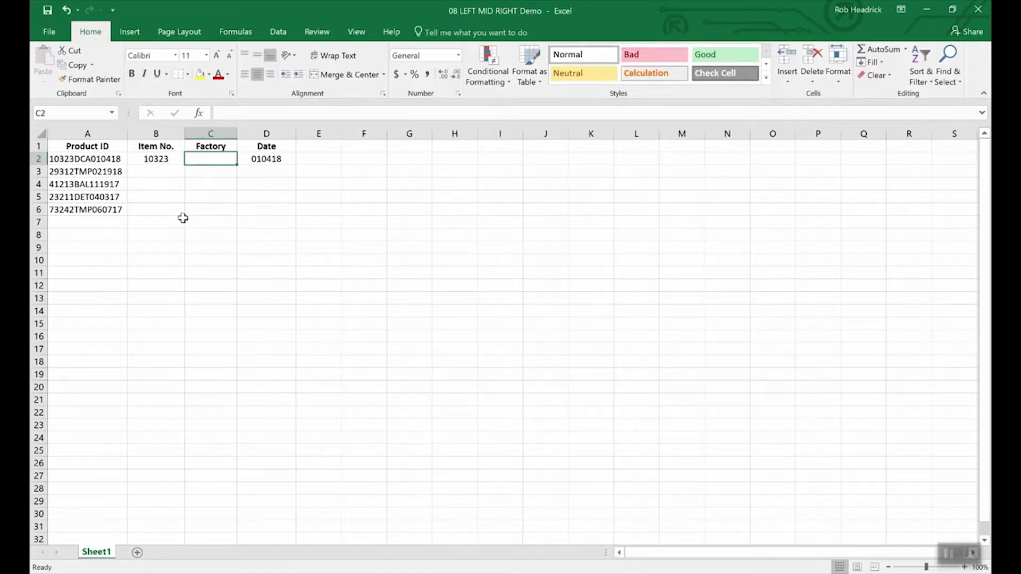
{"action": "type", "text": "=mid(a"}
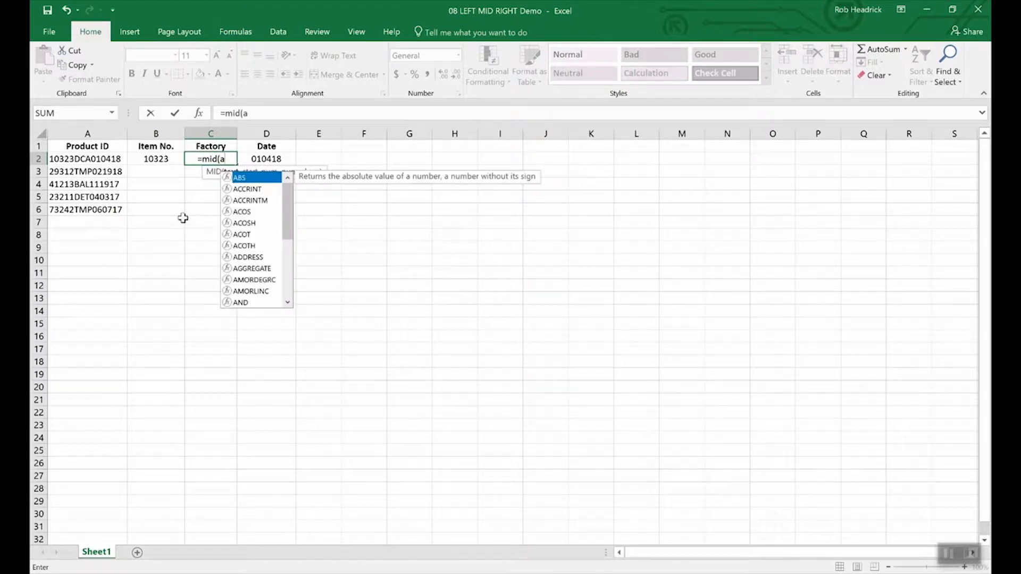
{"action": "type", "text": "2,"}
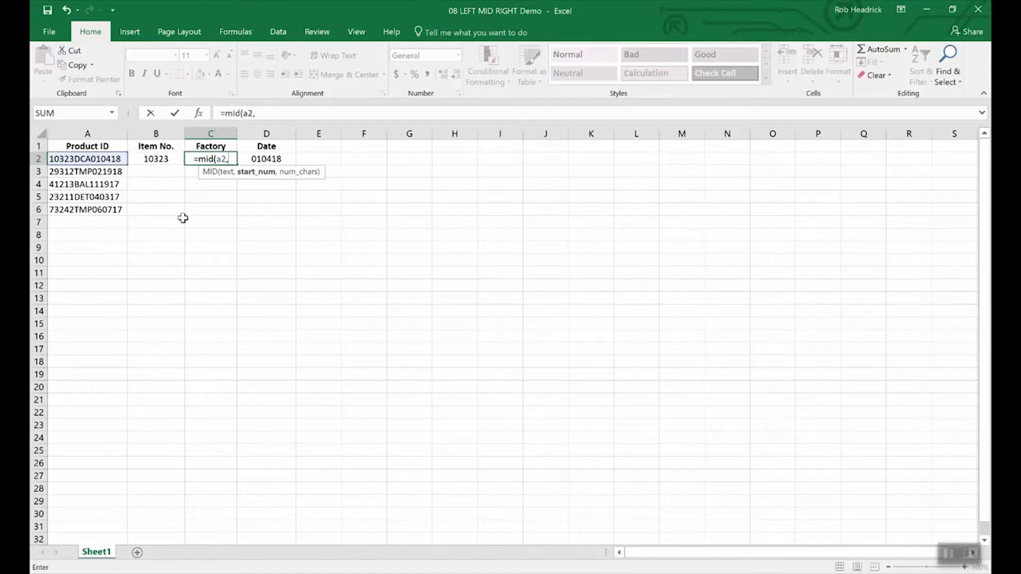
{"action": "type", "text": "6"}
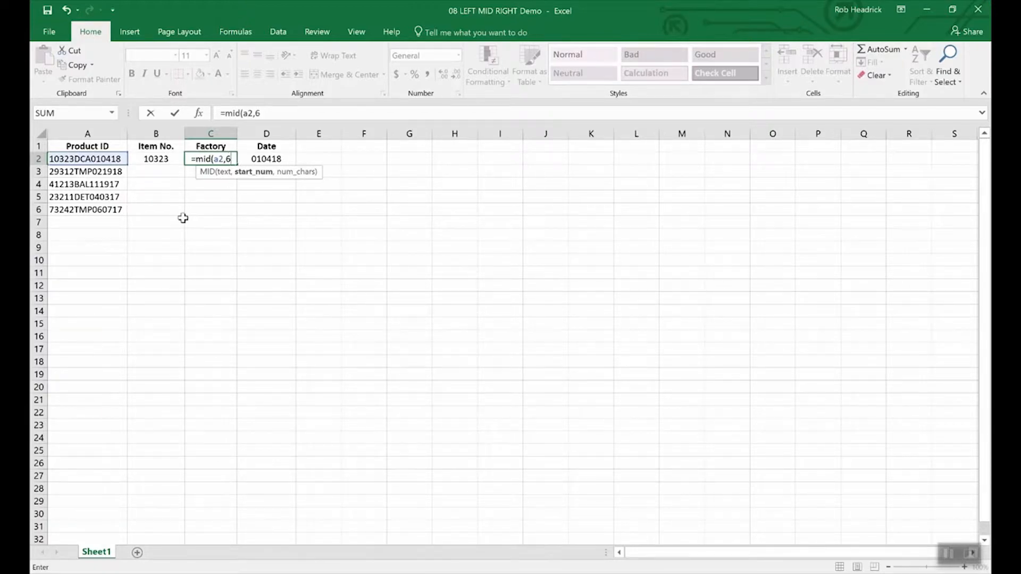
{"action": "type", "text": ","}
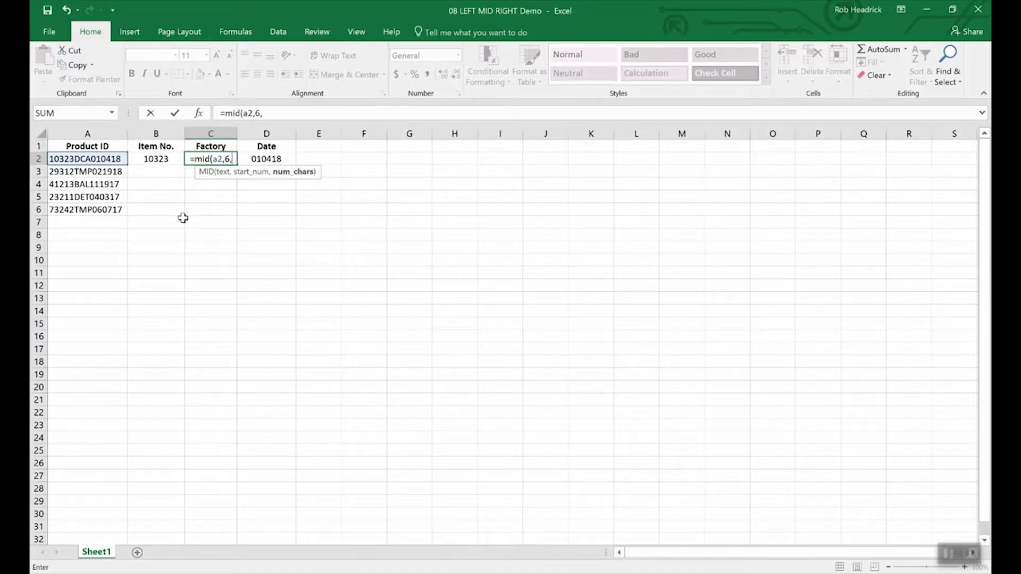
{"action": "type", "text": "3"}
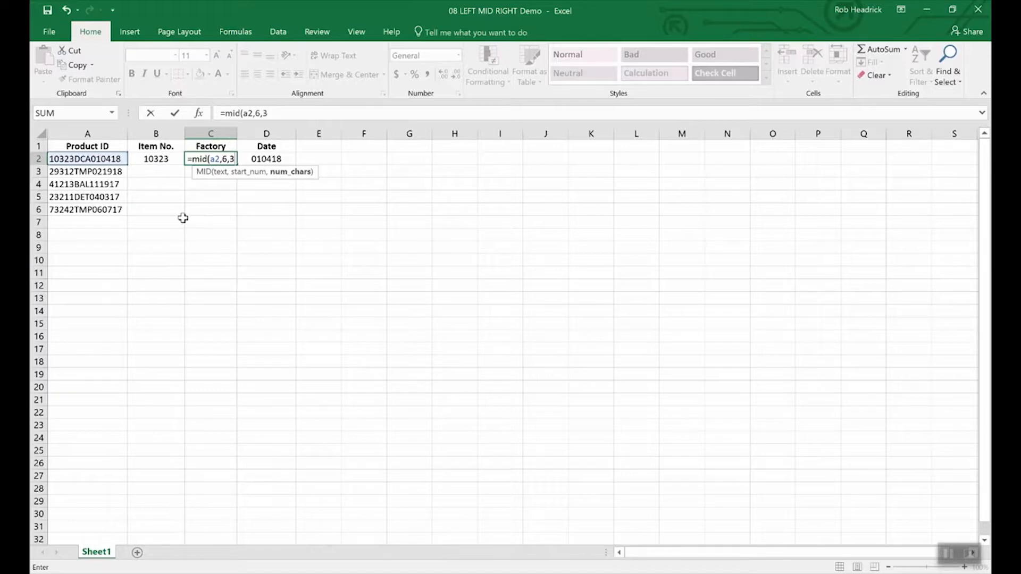
{"action": "key", "text": "Return"}
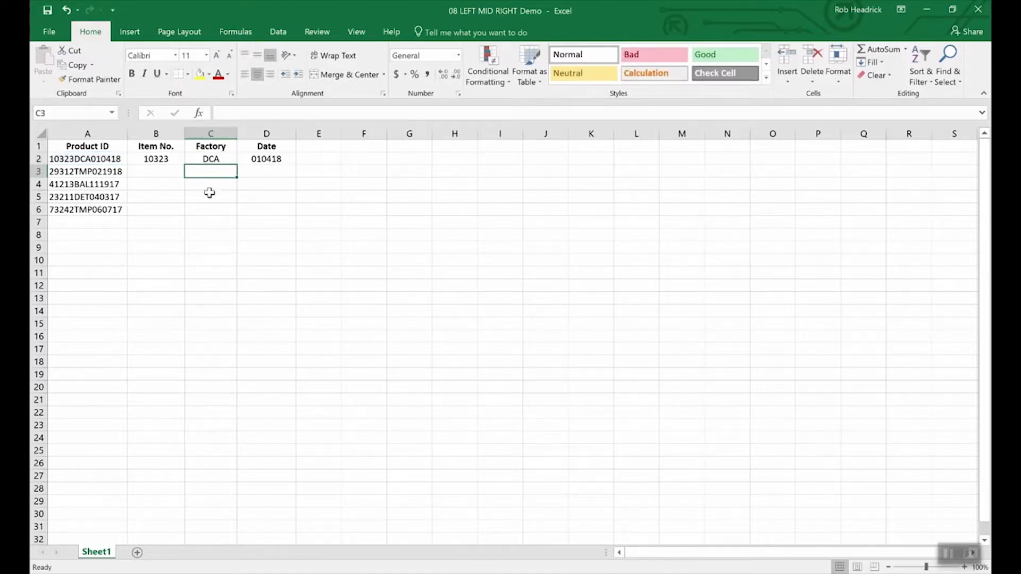
Fill the MID formula from C2 down through C6, and return to the first product ID in A2
{"action": "left_click", "coordinate": [215, 158]}
{"action": "left_click_drag", "start_coordinate": [235, 164], "coordinate": [233, 215]}
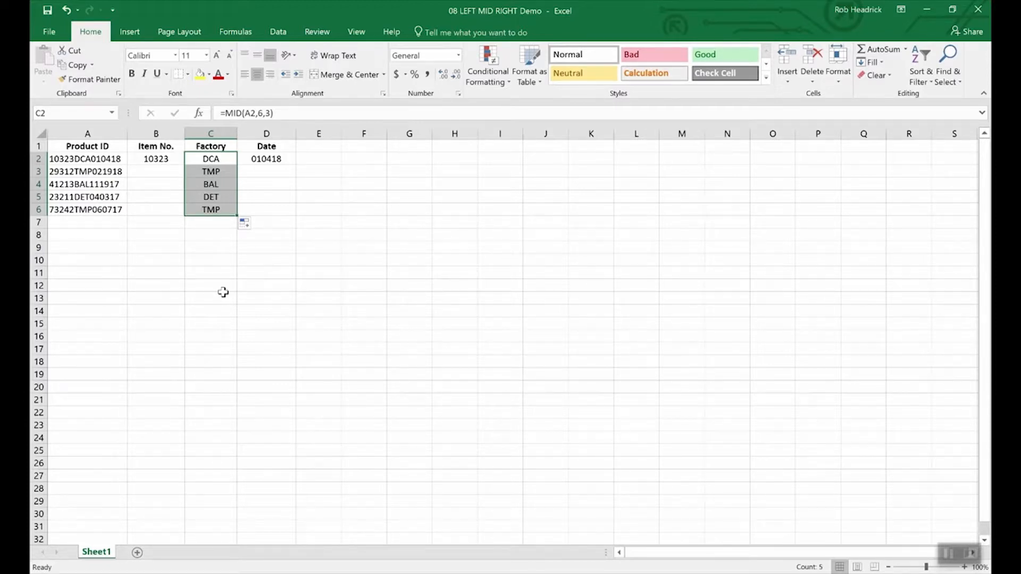
{"action": "key", "text": "Left"}
{"action": "key", "text": "Left"}
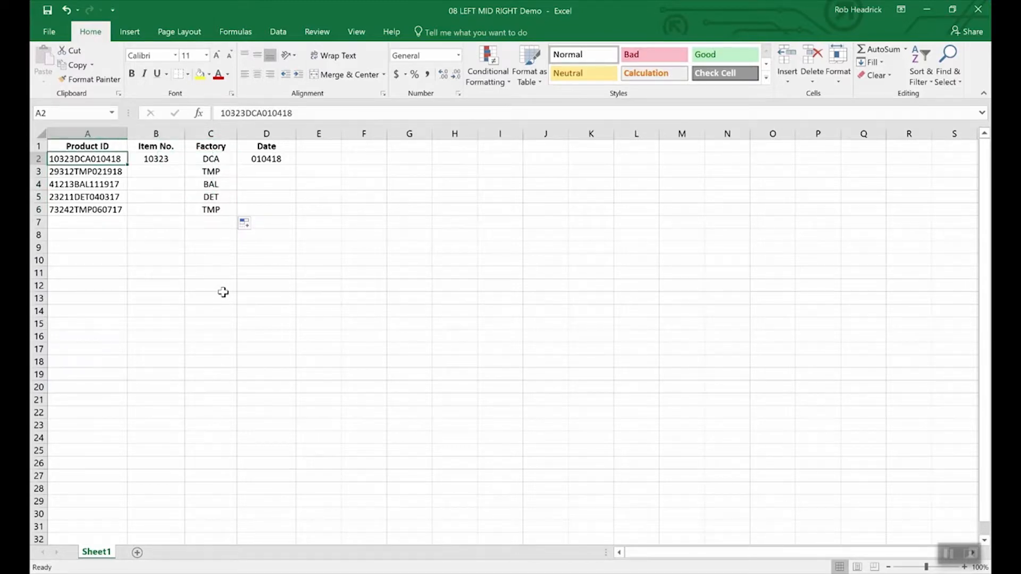
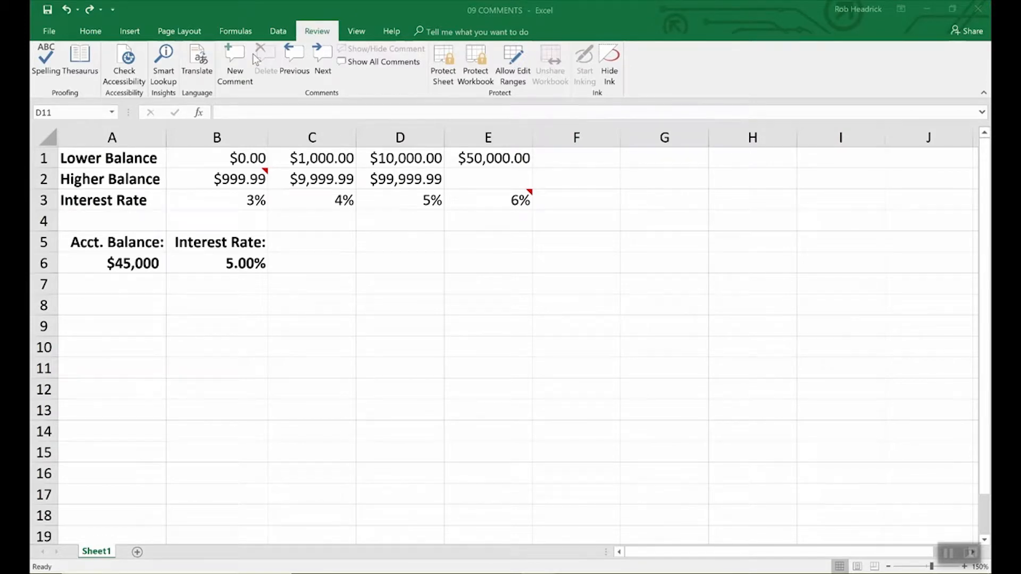
Add a comment to cell B6 reading "Remember to double check rates above."
{"action": "left_click", "coordinate": [250, 263]}
{"action": "left_click", "coordinate": [249, 261]}
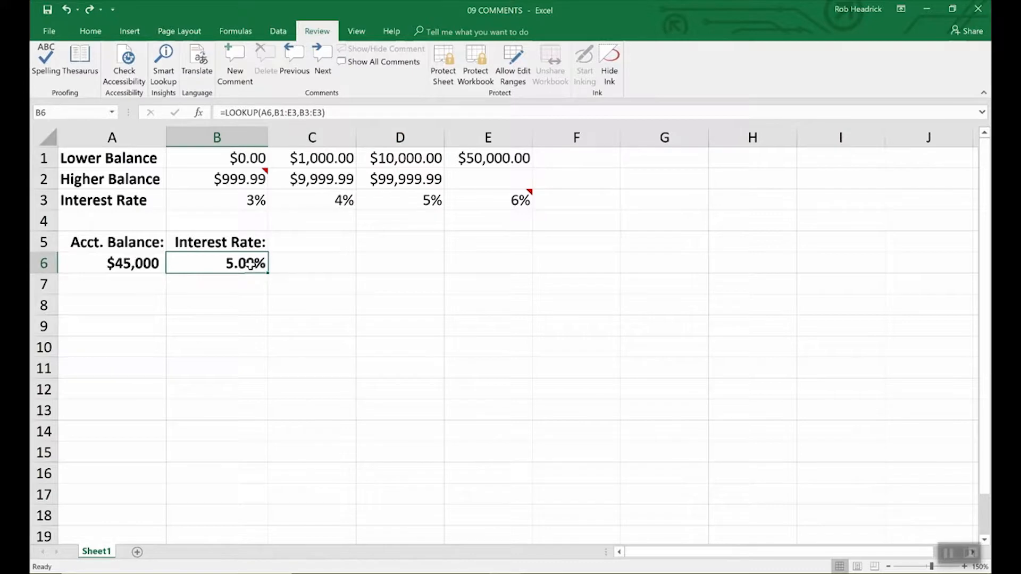
{"action": "left_click", "coordinate": [229, 78]}
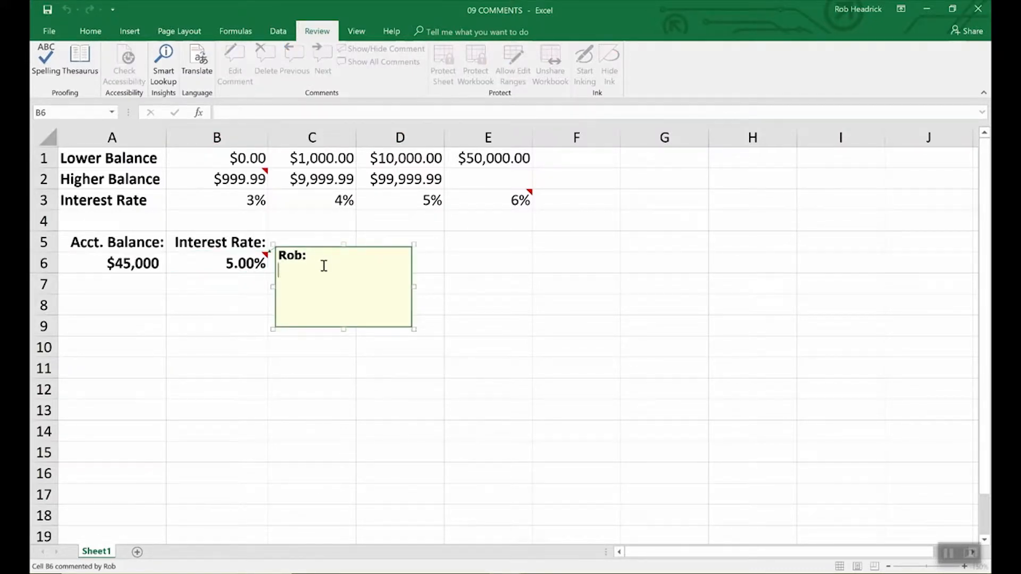
{"action": "type", "text": "Remember to double che"}
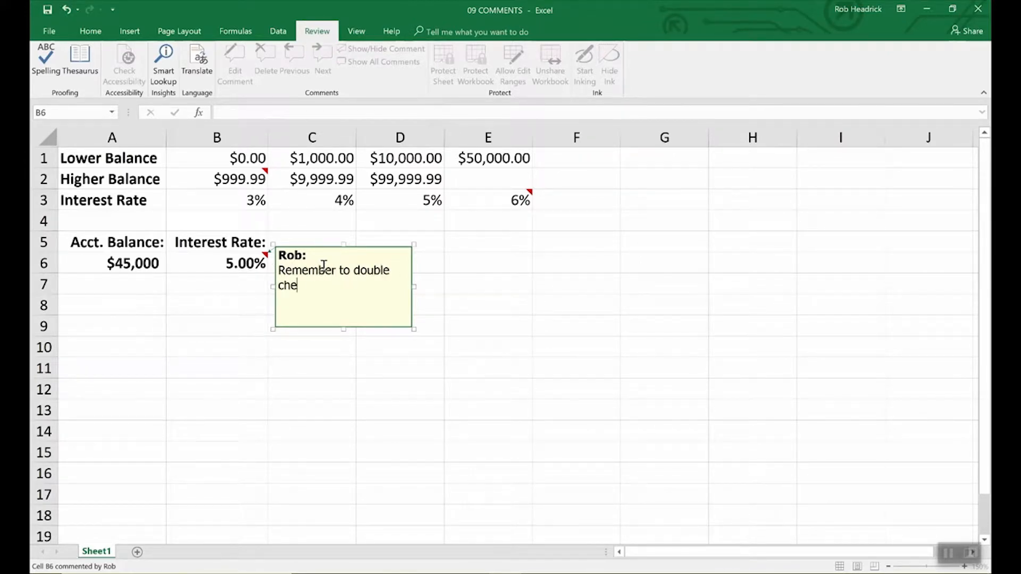
{"action": "type", "text": "ck rates above."}
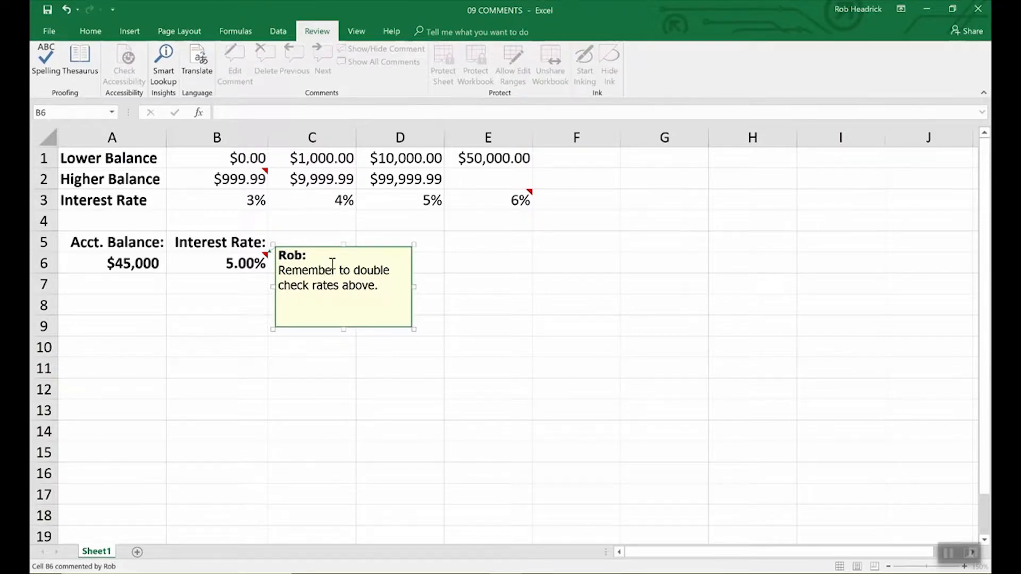
{"action": "left_click", "coordinate": [453, 263]}
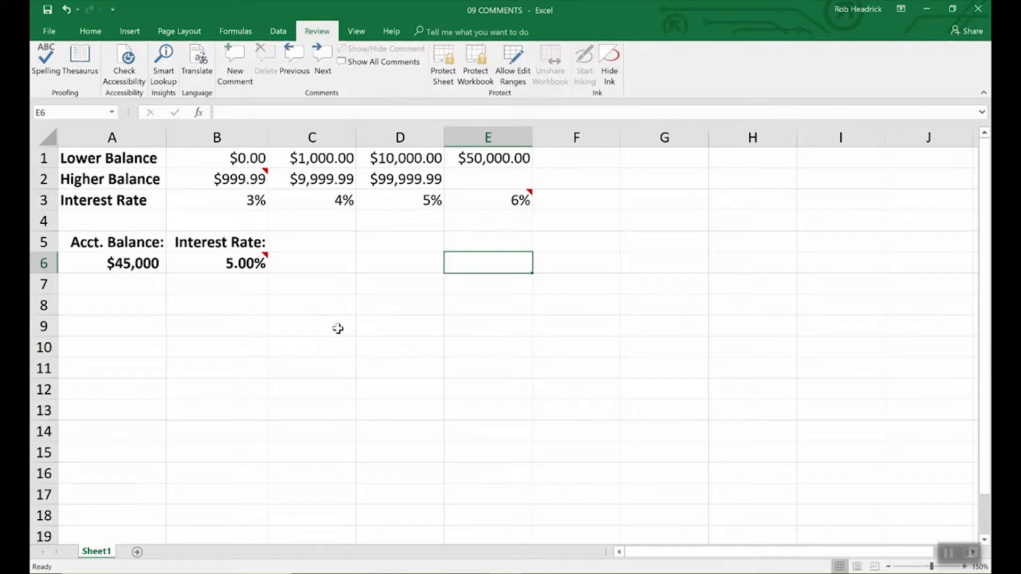
Display the comment attached to cell B6 and reselect that cell
{"action": "mouse_move", "coordinate": [263, 260]}
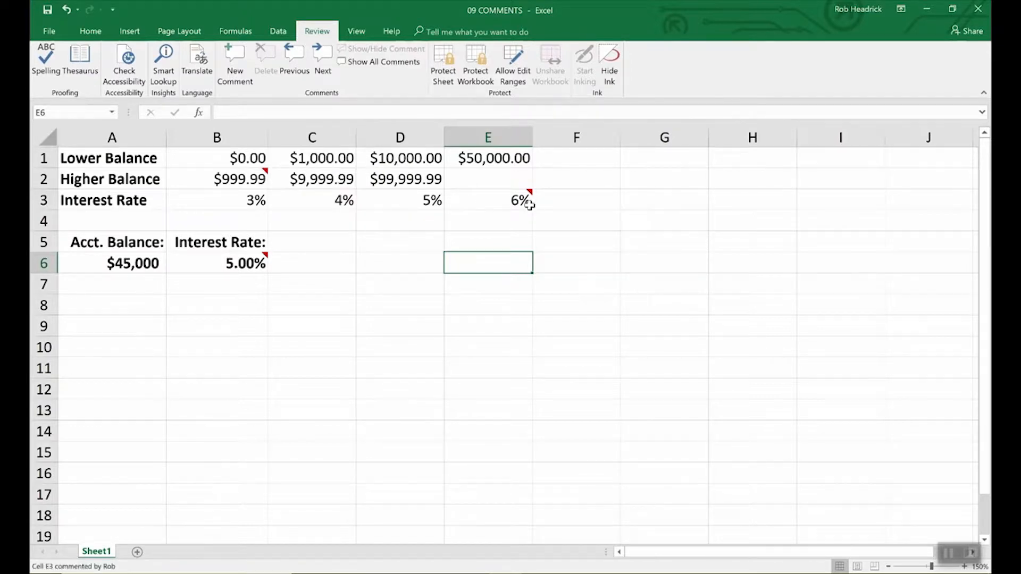
{"action": "left_click", "coordinate": [260, 262]}
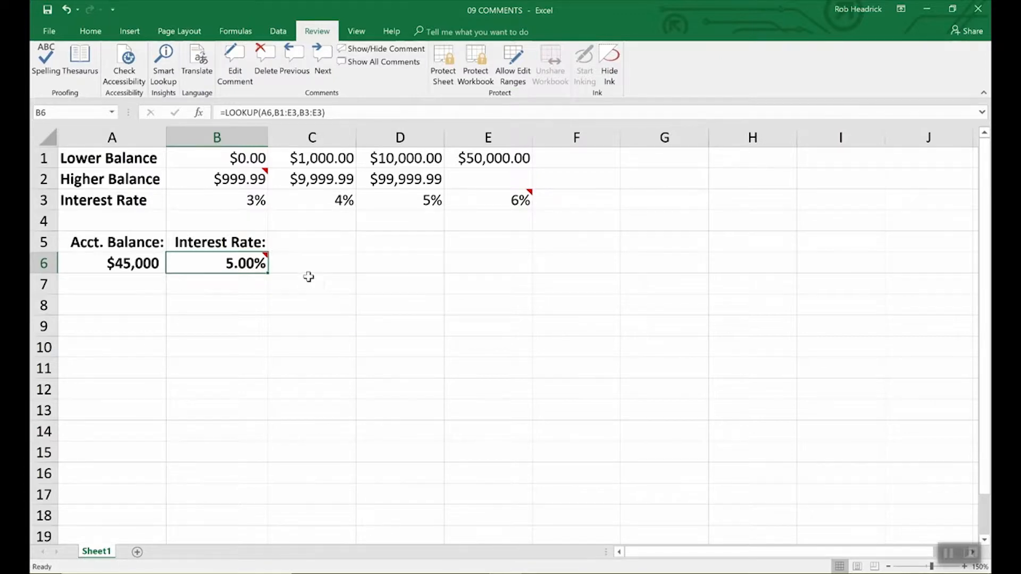
{"action": "left_click", "coordinate": [304, 277]}
{"action": "left_click", "coordinate": [258, 263]}
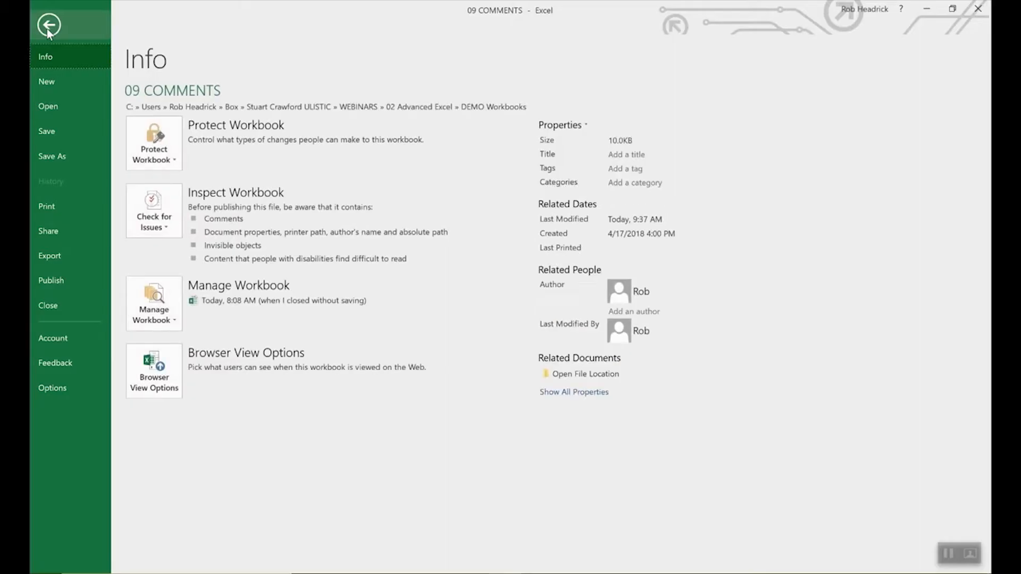
Check the user name in the general Excel options and accept the settings
{"action": "left_click", "coordinate": [53, 384]}
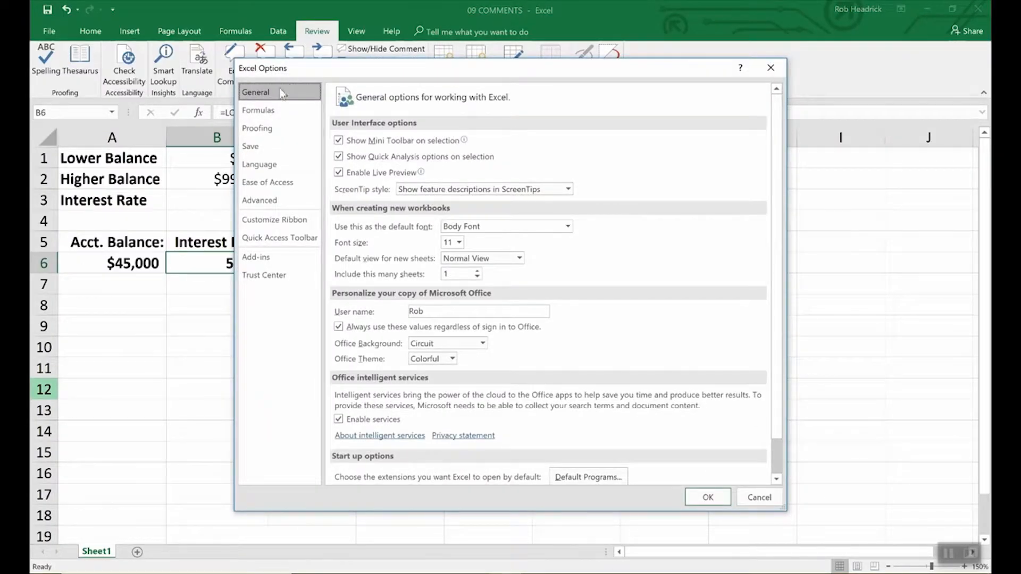
{"action": "left_click", "coordinate": [430, 312]}
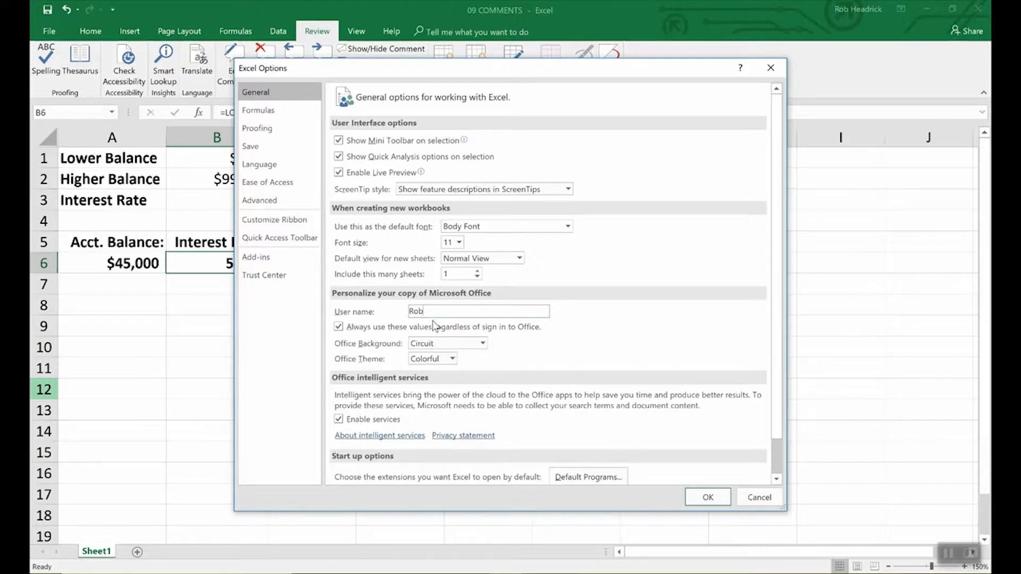
{"action": "left_click", "coordinate": [702, 497]}
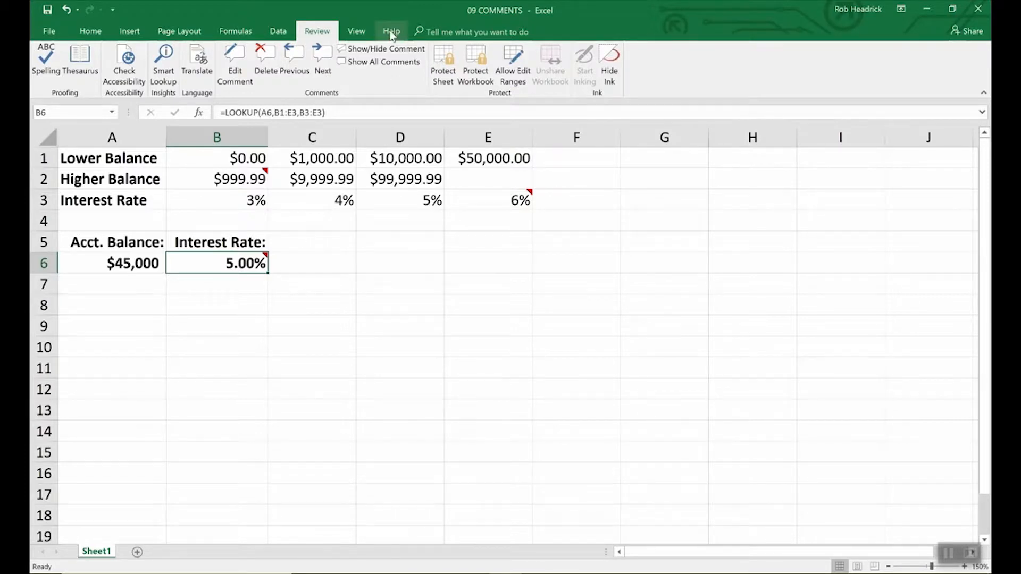
Keep the comment on cell B6 permanently displayed
{"action": "left_click", "coordinate": [384, 48]}
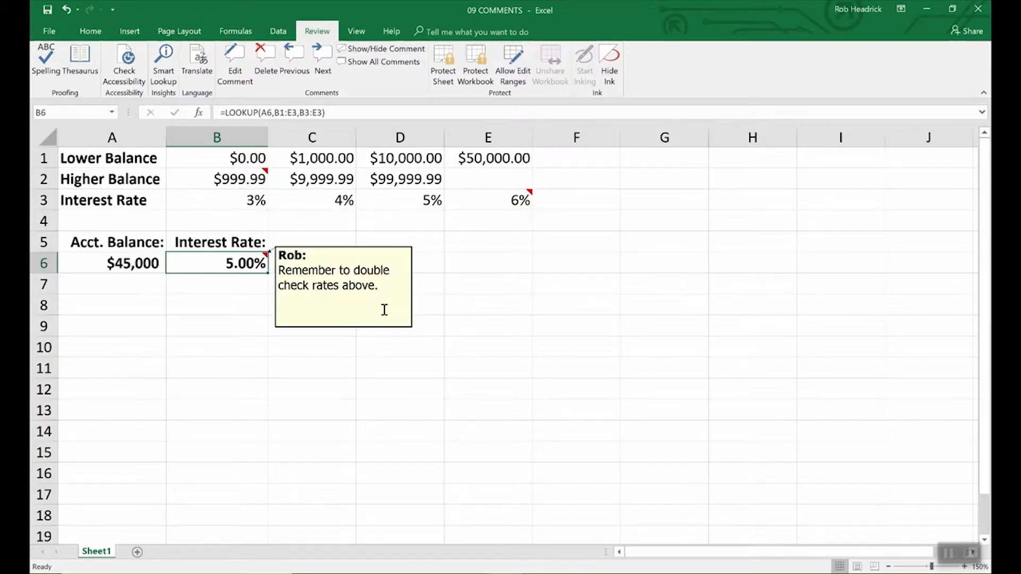
{"action": "right_click", "coordinate": [344, 286]}
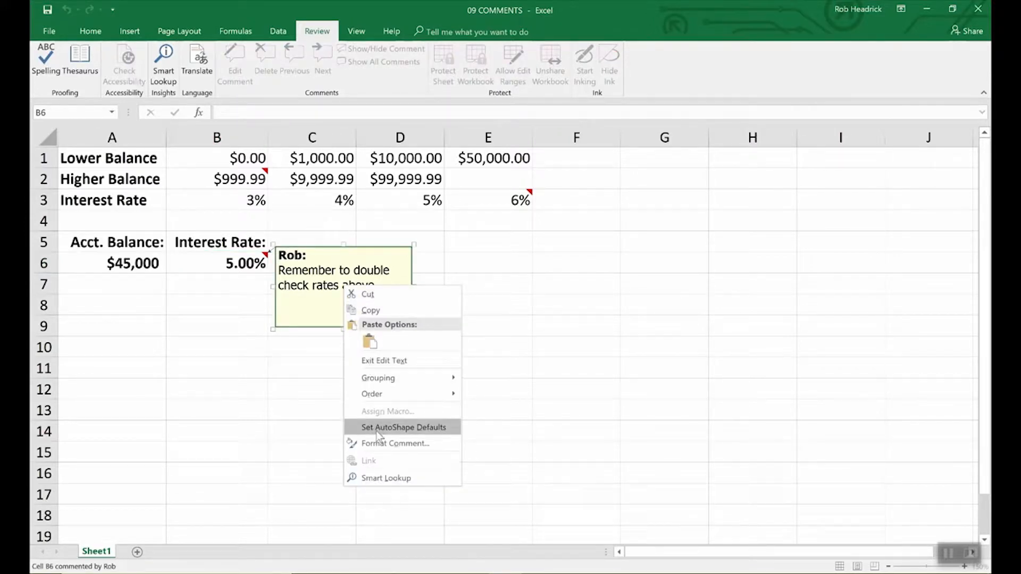
{"action": "left_click", "coordinate": [380, 445]}
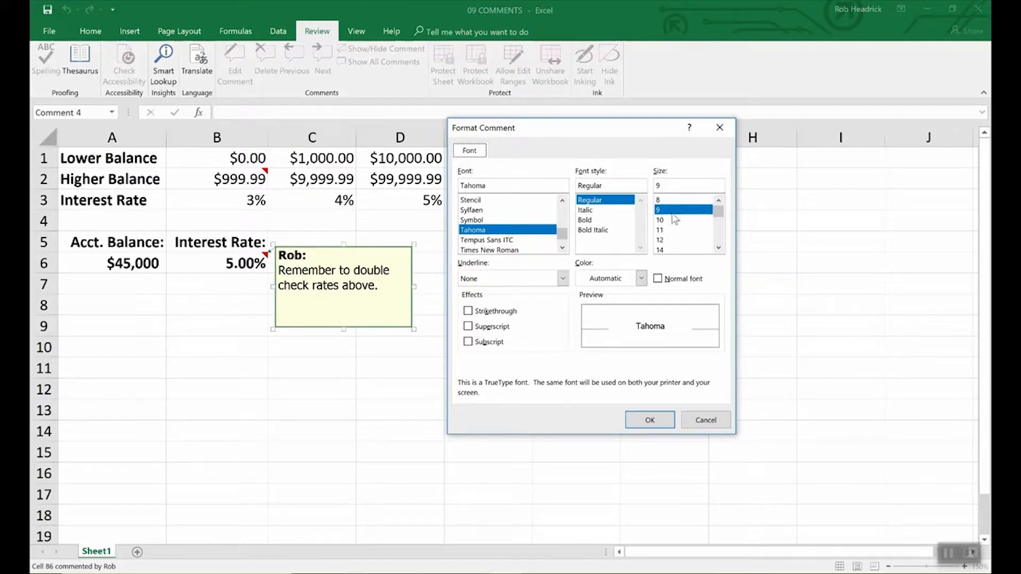
{"action": "left_click", "coordinate": [702, 422]}
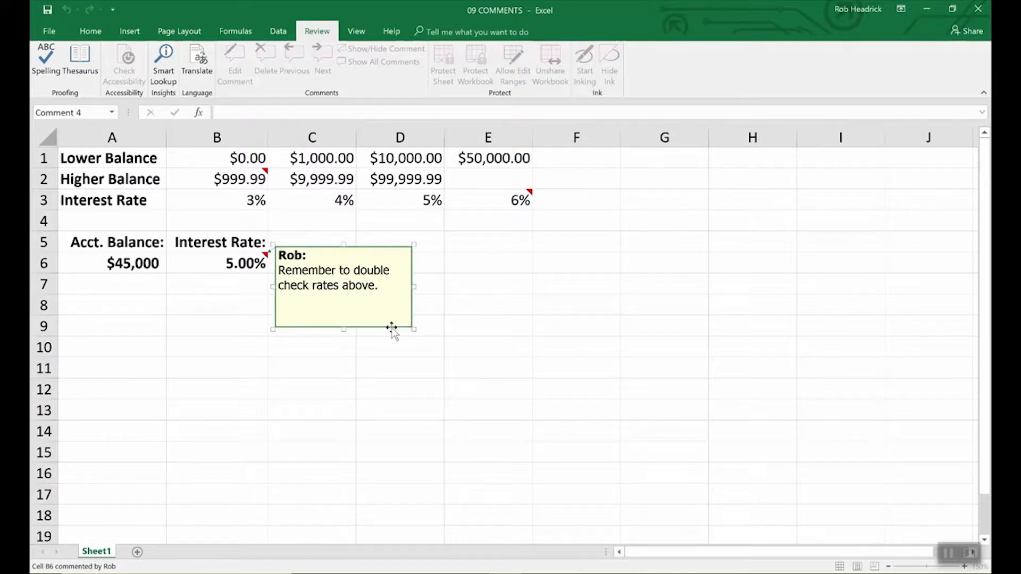
Format the comment box on cell B6 with a light cyan fill colour and deselect it
{"action": "right_click", "coordinate": [392, 328]}
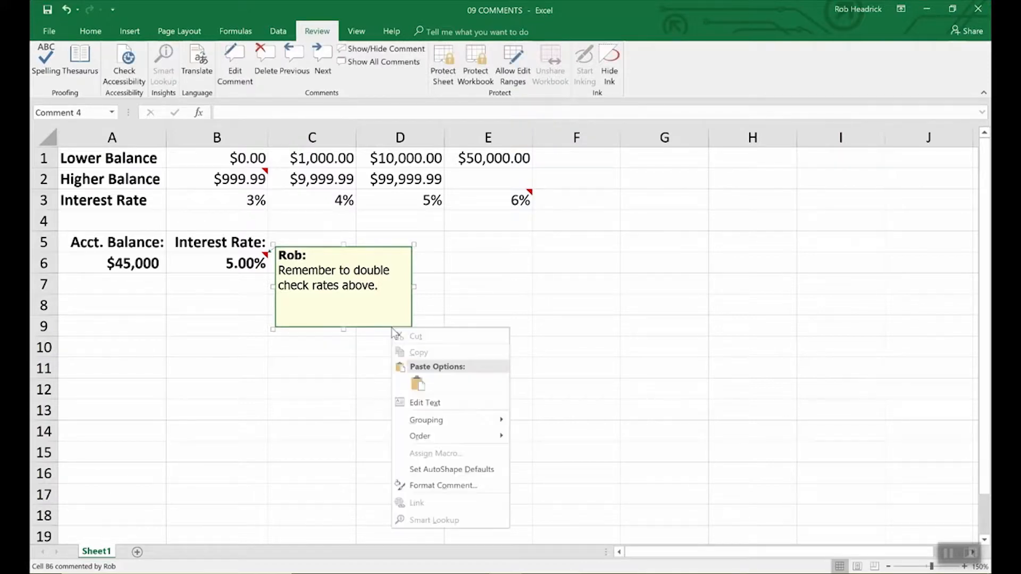
{"action": "left_click", "coordinate": [424, 485]}
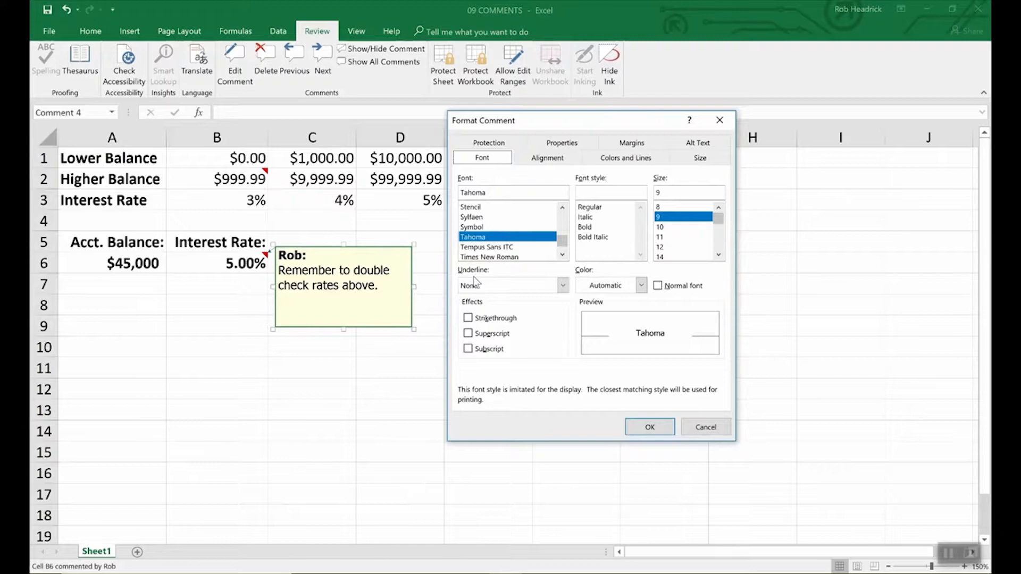
{"action": "left_click", "coordinate": [628, 160]}
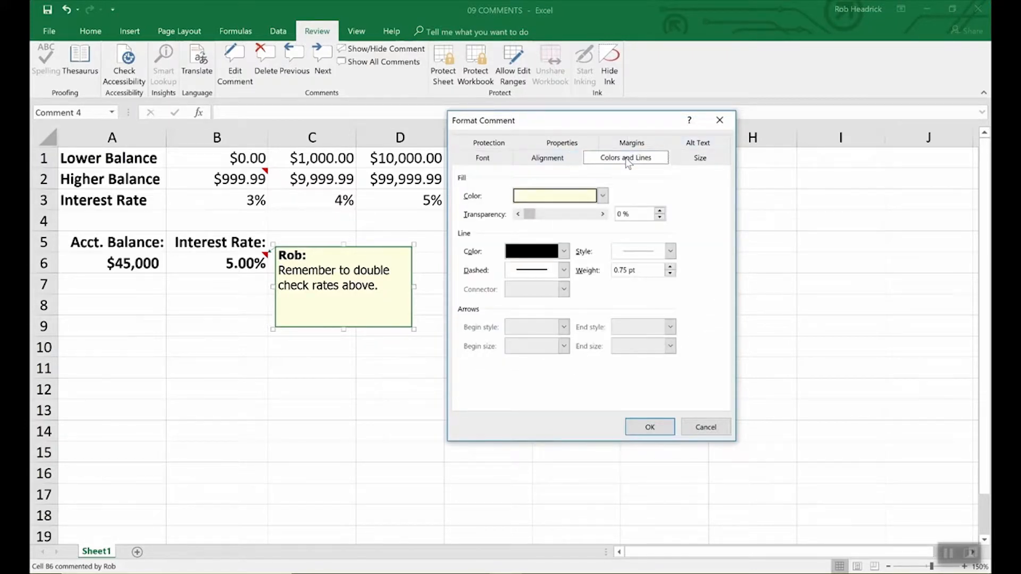
{"action": "left_click", "coordinate": [603, 196]}
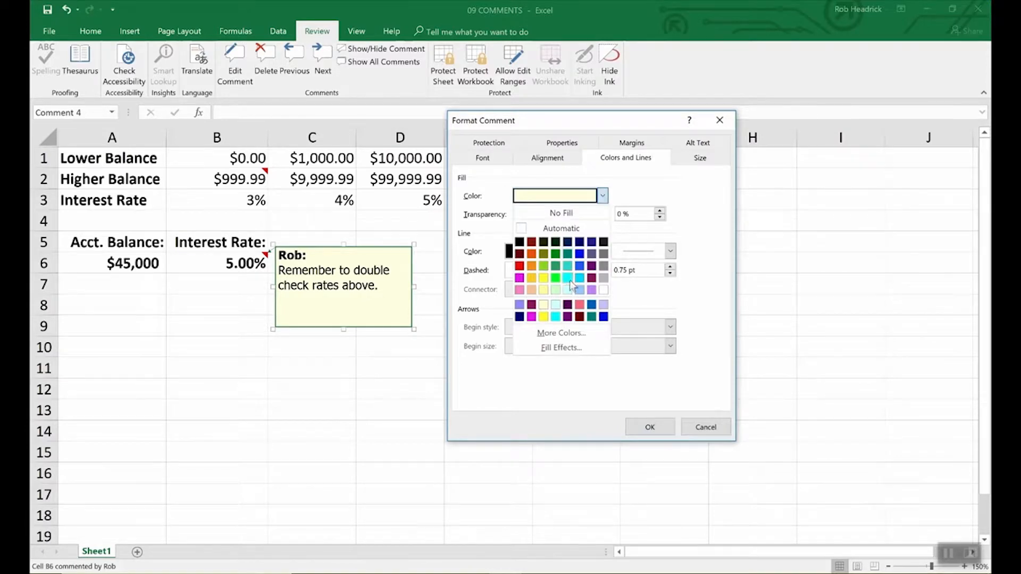
{"action": "left_click", "coordinate": [568, 290]}
{"action": "left_click", "coordinate": [665, 427]}
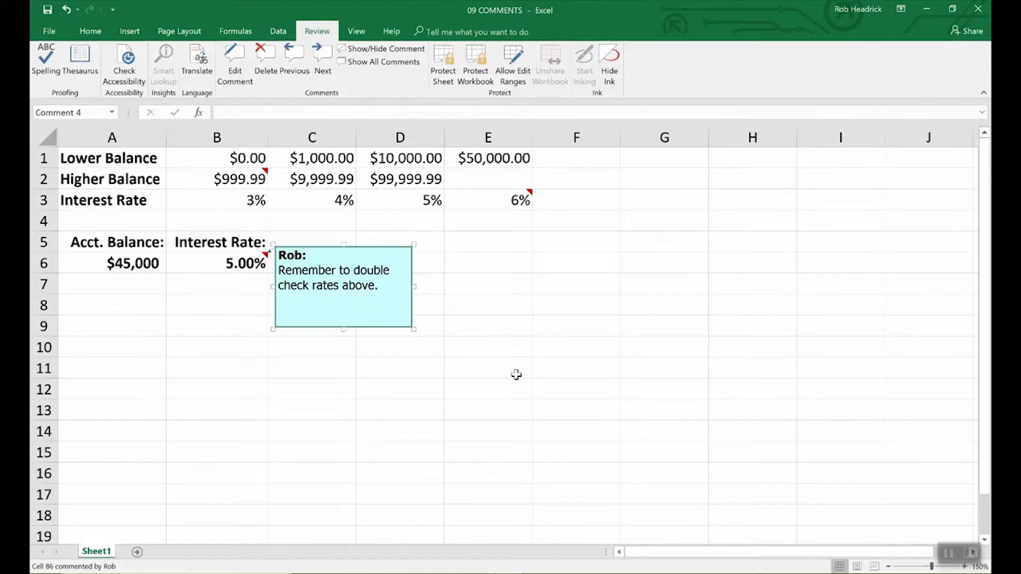
{"action": "left_click", "coordinate": [515, 375]}
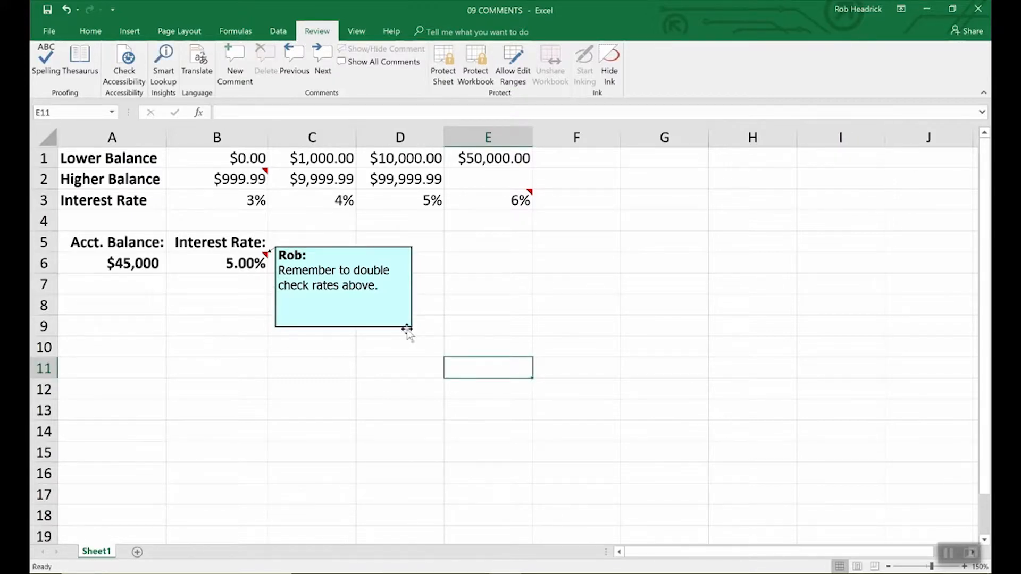
View the comments on cells B2 and E3 individually, and show all comments on the sheet
{"action": "left_click", "coordinate": [260, 177]}
{"action": "left_click", "coordinate": [503, 209]}
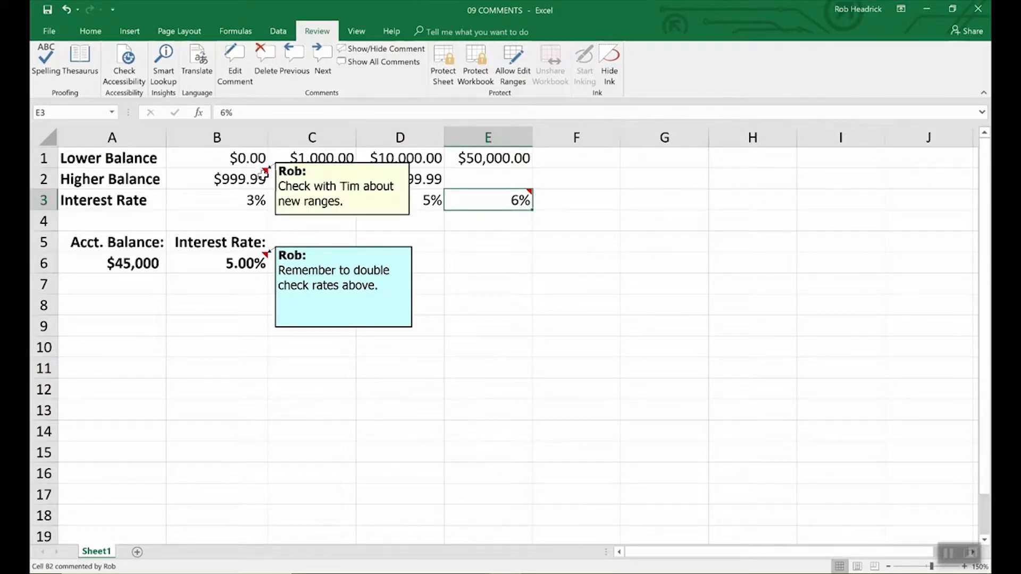
{"action": "mouse_move", "coordinate": [487, 204]}
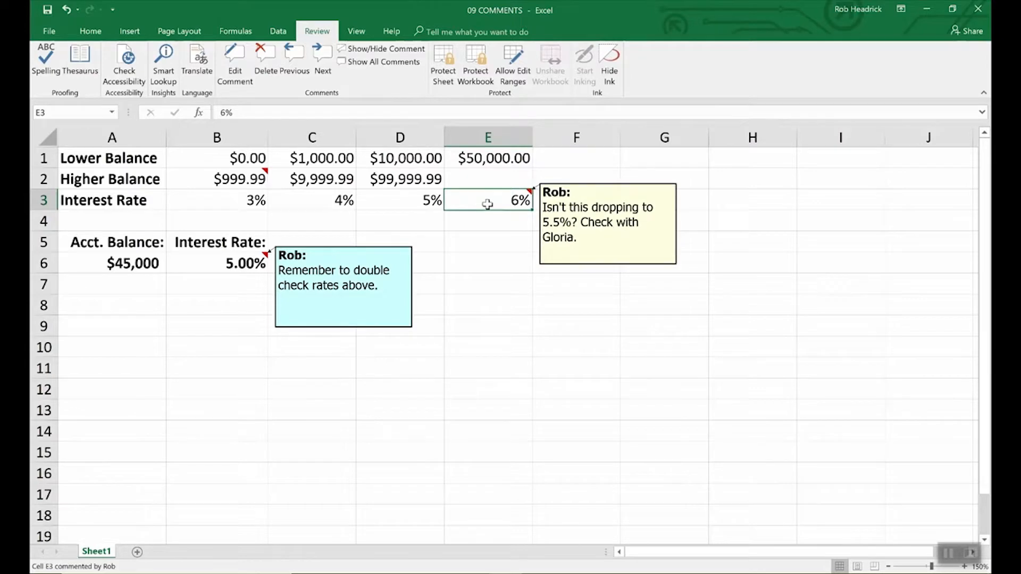
{"action": "left_click", "coordinate": [237, 179]}
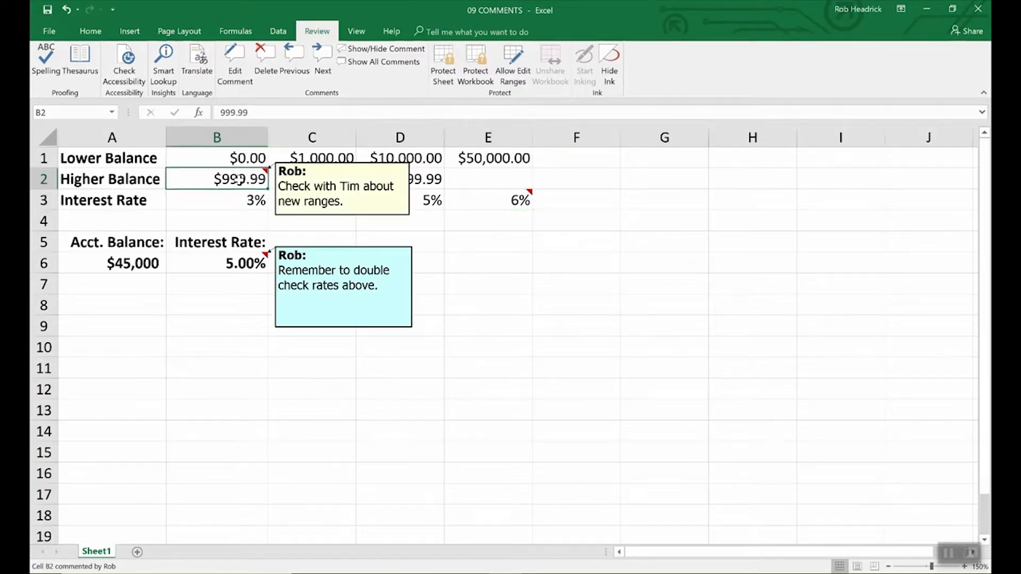
{"action": "left_click", "coordinate": [393, 61]}
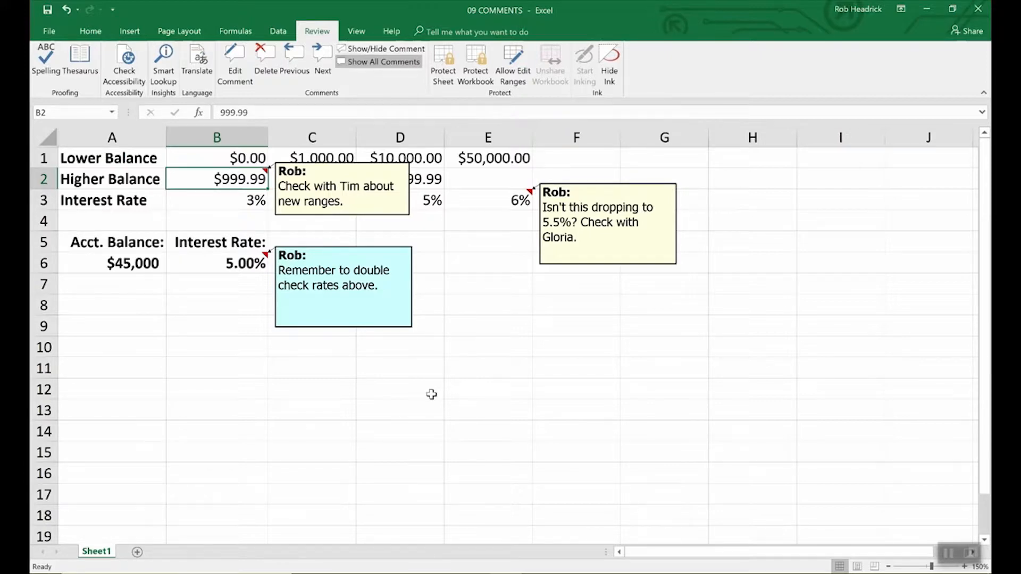
Delete the comments attached to cells B6 and B2
{"action": "left_click", "coordinate": [237, 263]}
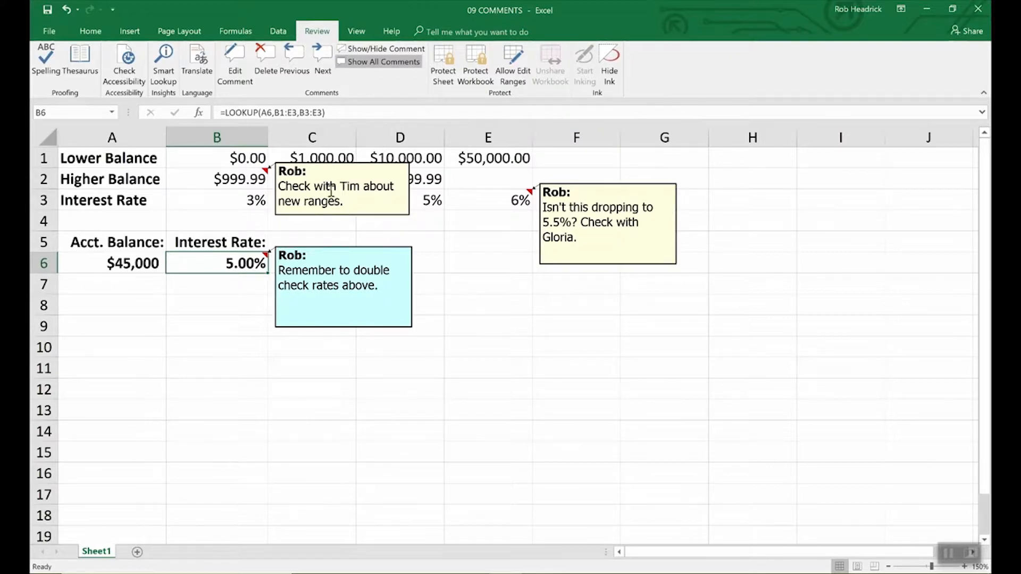
{"action": "left_click", "coordinate": [266, 55]}
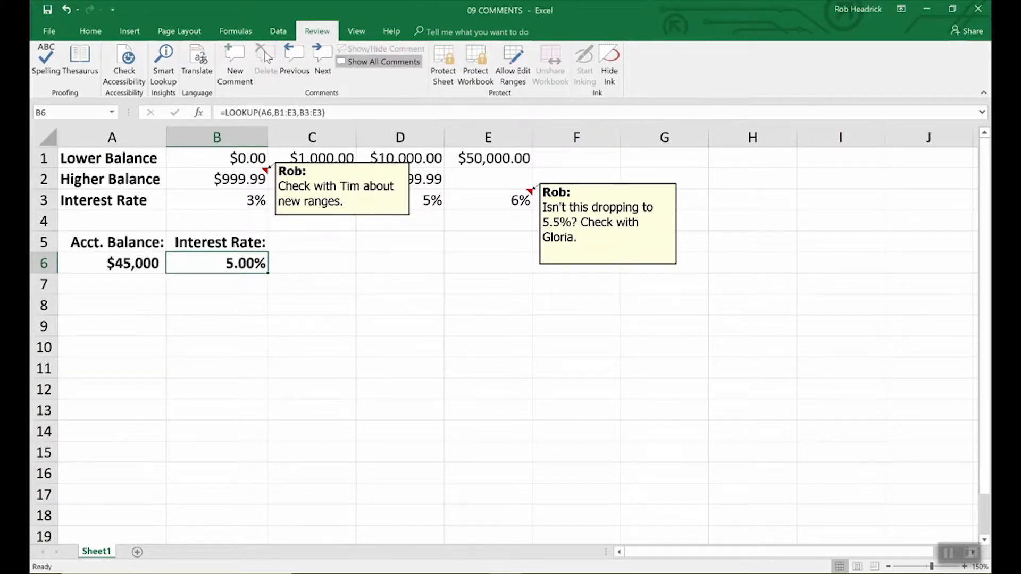
{"action": "left_click", "coordinate": [372, 216]}
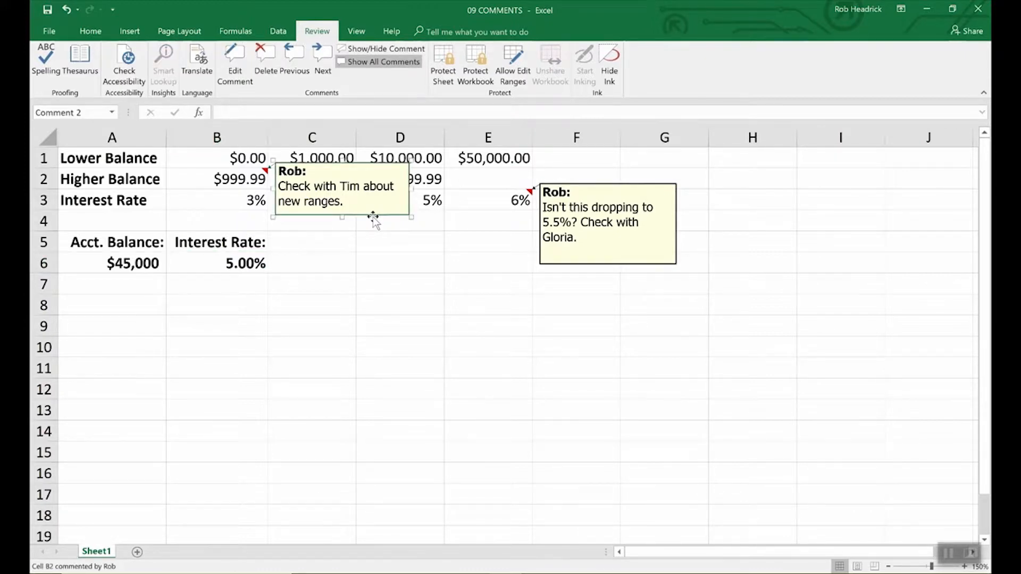
{"action": "key", "text": "Escape"}
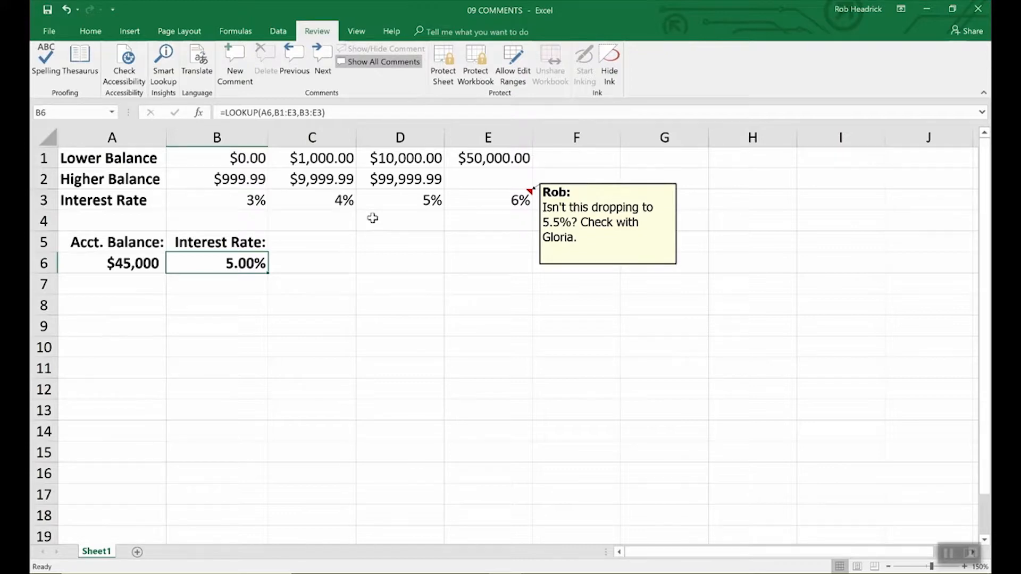
Enlarge the comment box attached to cell E3
{"action": "left_click", "coordinate": [597, 266]}
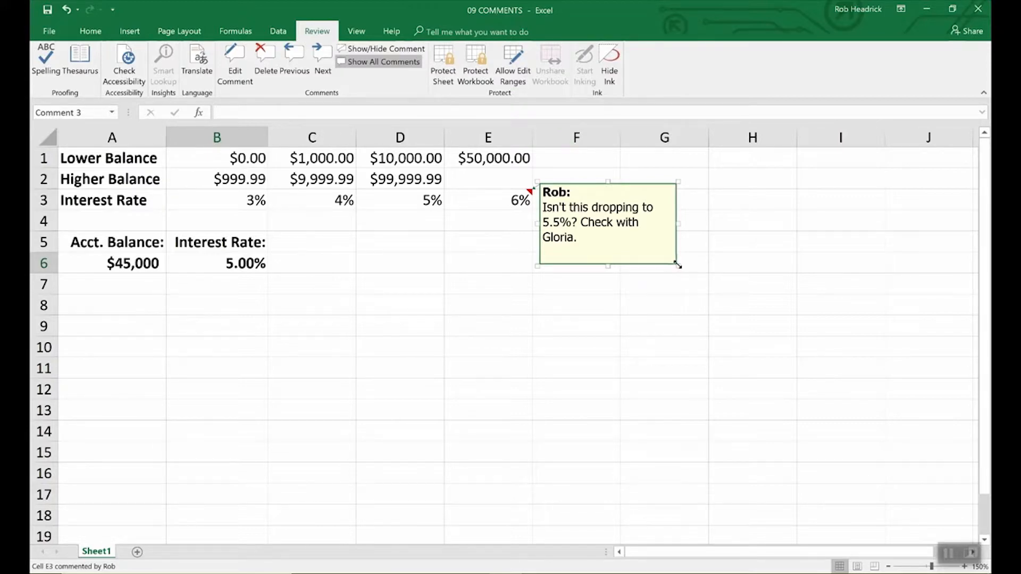
{"action": "left_click_drag", "start_coordinate": [678, 266], "coordinate": [786, 399]}
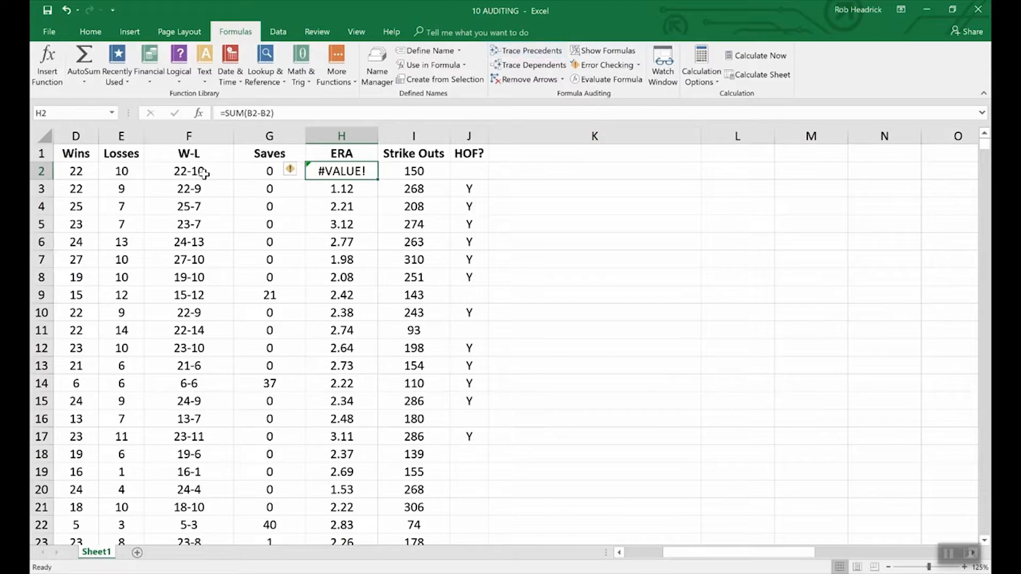
Trace the precedents of the win-loss formula in cell F2 of the 10 AUDITING workbook
{"action": "left_click", "coordinate": [202, 172]}
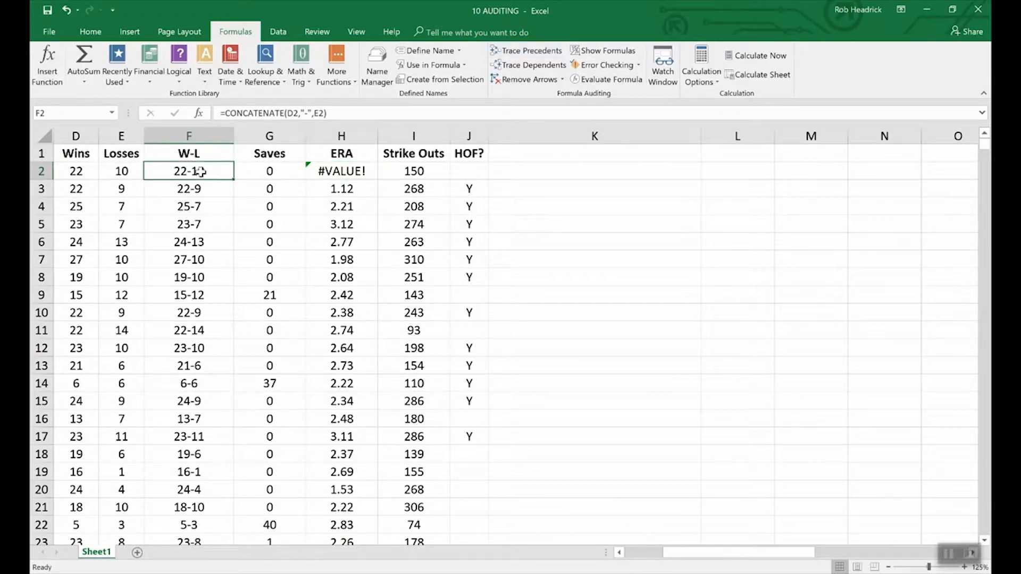
{"action": "left_click", "coordinate": [520, 51]}
{"action": "left_click_drag", "start_coordinate": [710, 548], "coordinate": [674, 562]}
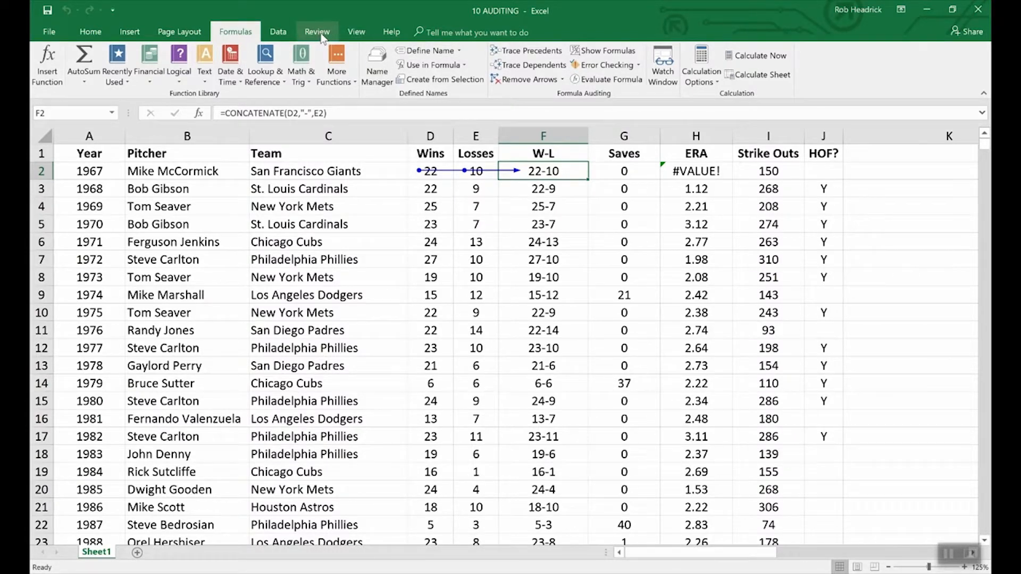
Switch from the 10 AUDITING workbook back to the 09 COMMENTS workbook
{"action": "left_click", "coordinate": [357, 32]}
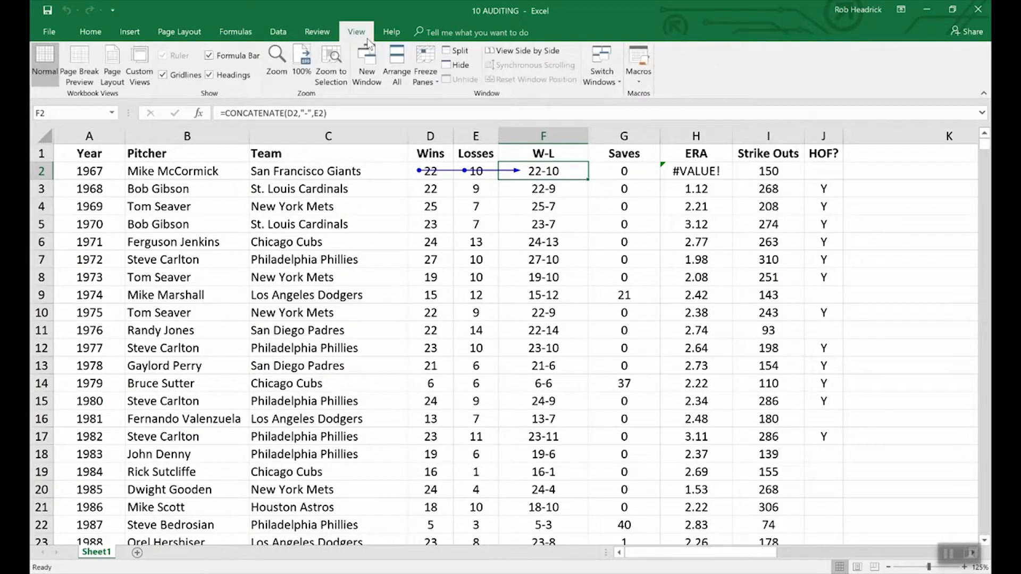
{"action": "left_click", "coordinate": [609, 71]}
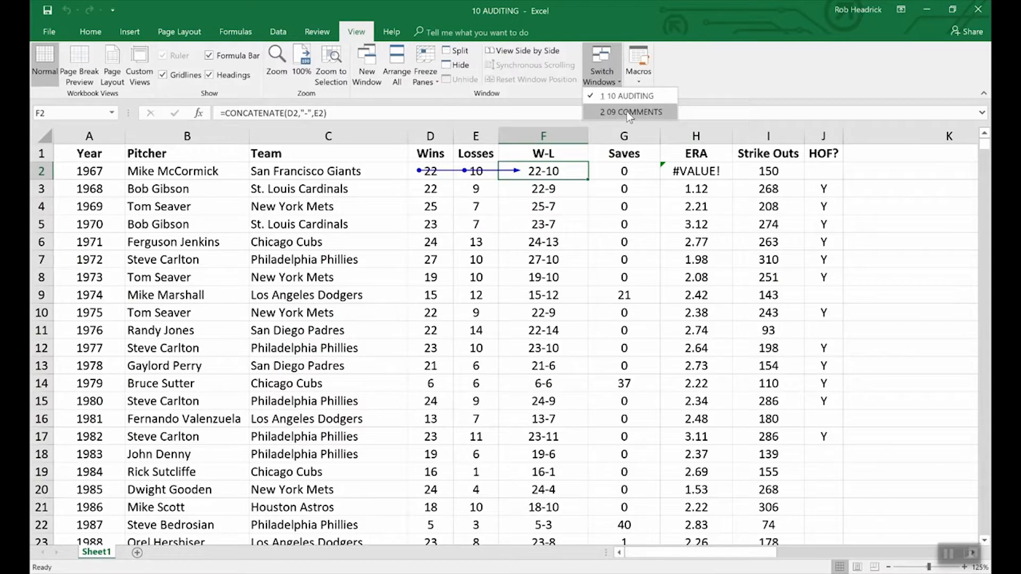
{"action": "left_click", "coordinate": [629, 114]}
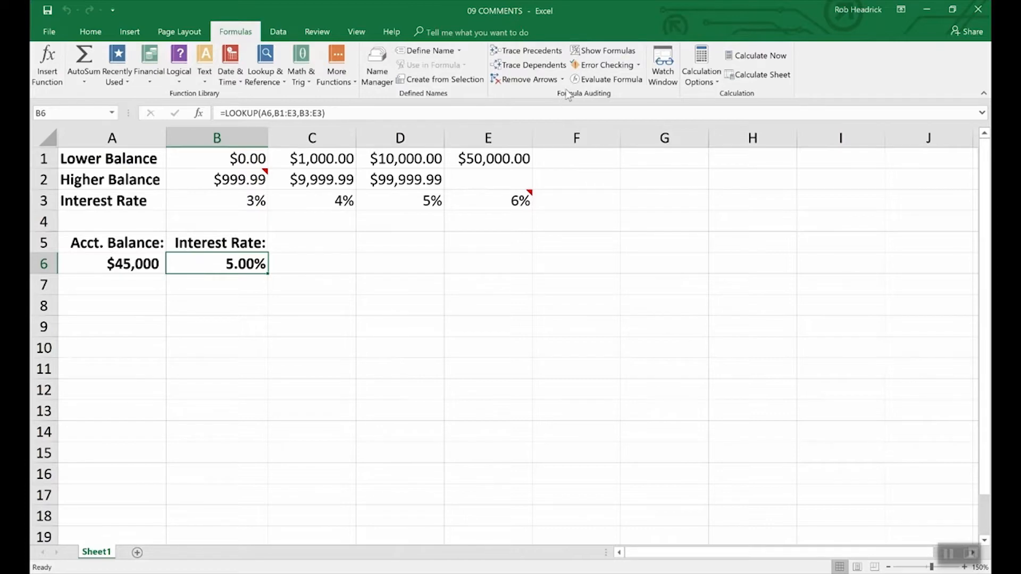
Trace the precedents of the LOOKUP formula in cell B6 and clear the tracer arrows
{"action": "left_click", "coordinate": [543, 53]}
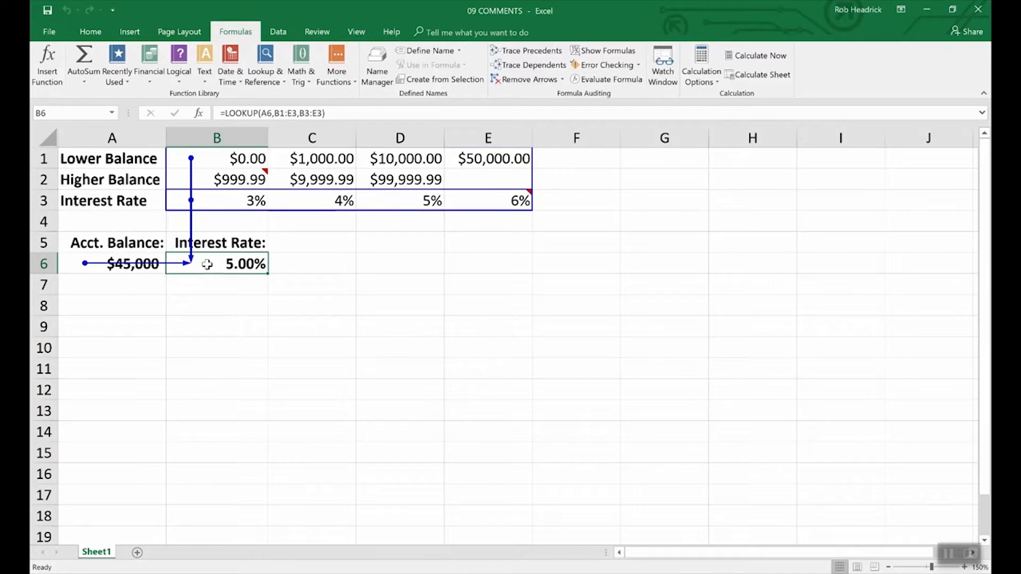
{"action": "left_click", "coordinate": [528, 80]}
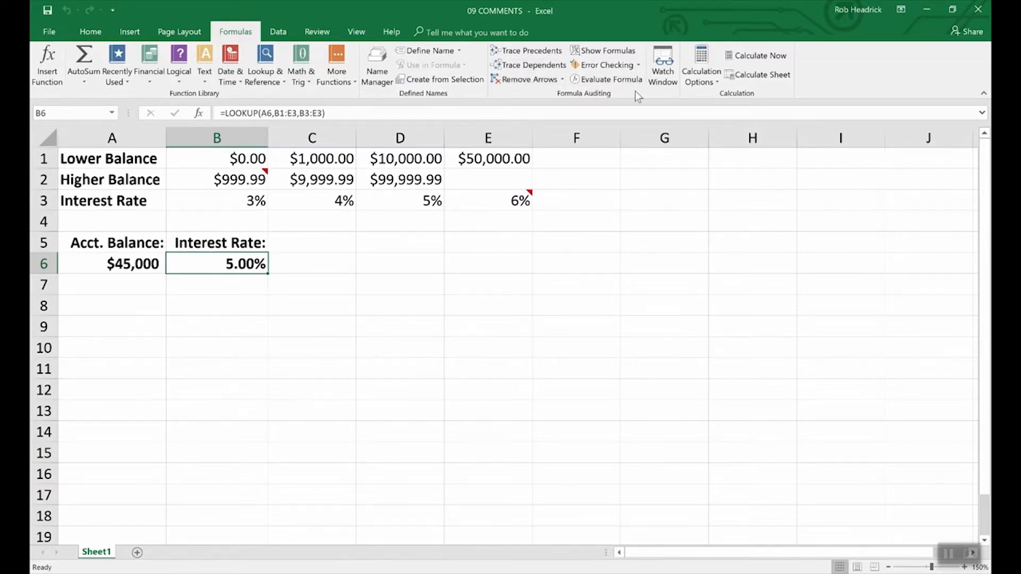
Switch to the 10 AUDITING workbook and remove the tracer arrows from its sheet
{"action": "left_click", "coordinate": [356, 31]}
{"action": "left_click", "coordinate": [606, 71]}
{"action": "left_click", "coordinate": [607, 90]}
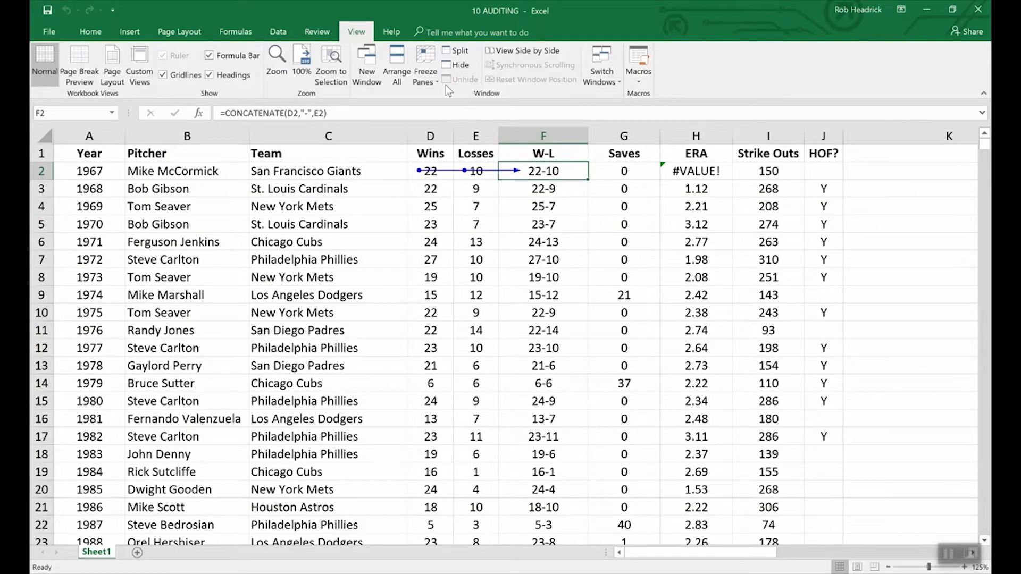
{"action": "left_click", "coordinate": [233, 33]}
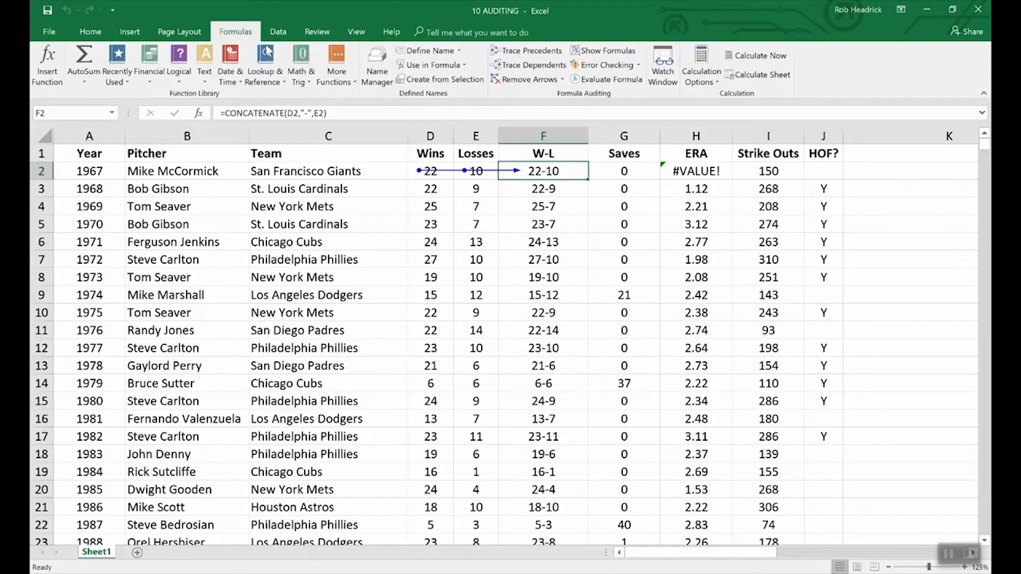
{"action": "left_click", "coordinate": [526, 79]}
Display the sheet's formulas in place of values, examine the columns from Wins to HOF?, and restore the normal value display
{"action": "left_click", "coordinate": [593, 53]}
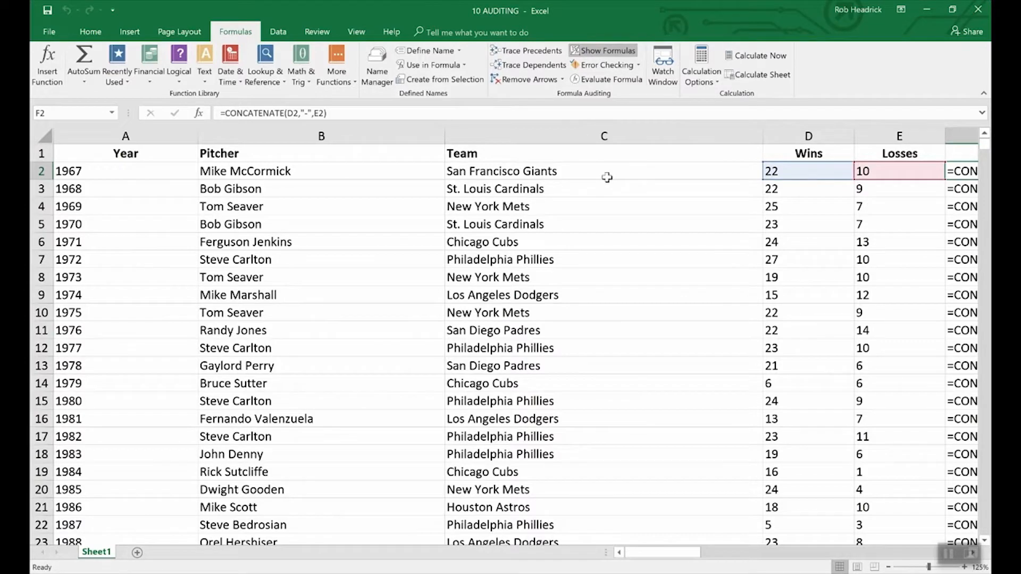
{"action": "left_click_drag", "start_coordinate": [676, 554], "coordinate": [715, 548]}
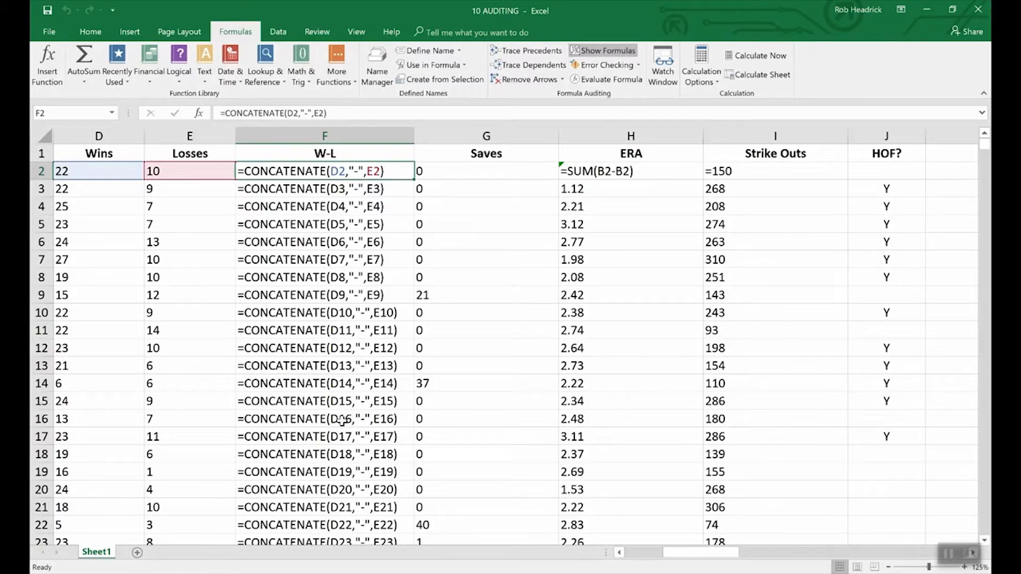
{"action": "left_click", "coordinate": [610, 52]}
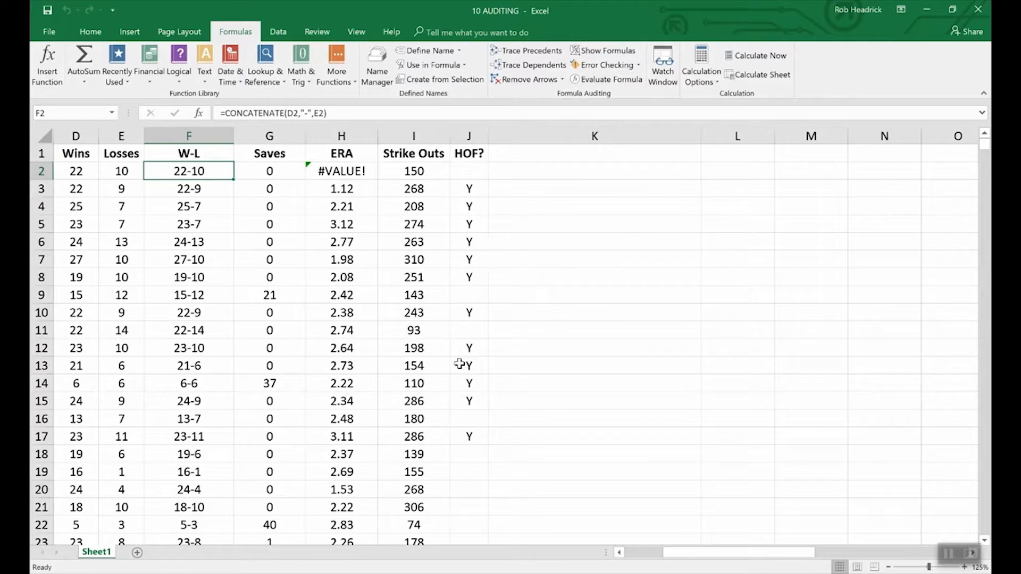
{"action": "left_click", "coordinate": [619, 553]}
{"action": "left_click", "coordinate": [618, 553]}
{"action": "left_click", "coordinate": [619, 553]}
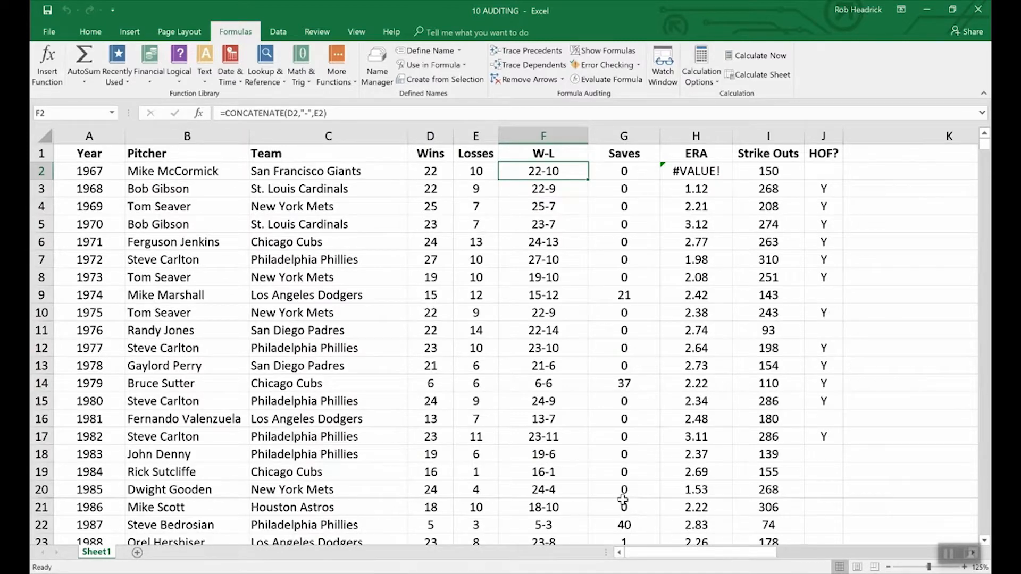
Run error checking on the sheet, review the error reported for cell H2, and close the check
{"action": "left_click", "coordinate": [620, 65]}
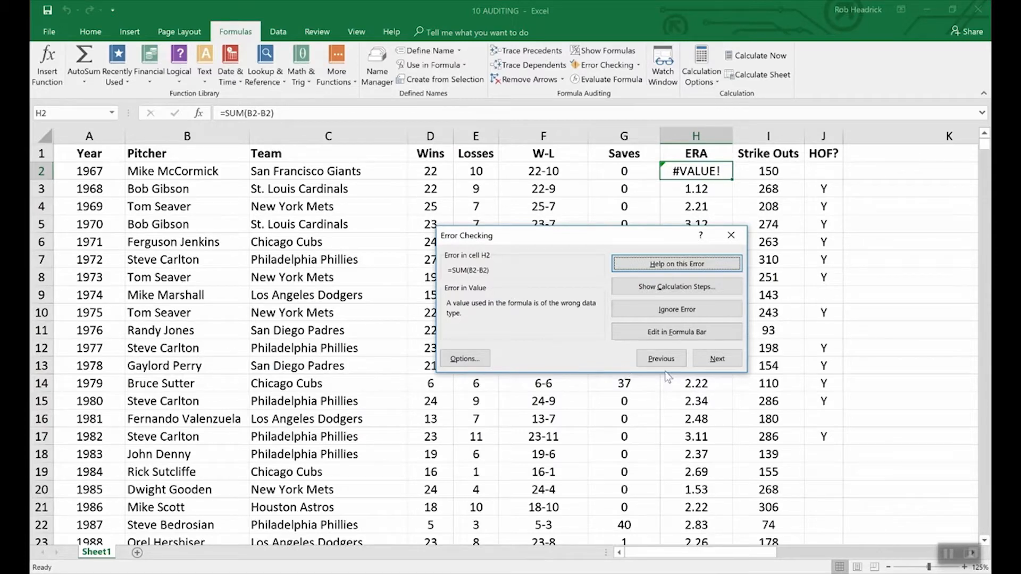
{"action": "left_click", "coordinate": [878, 333]}
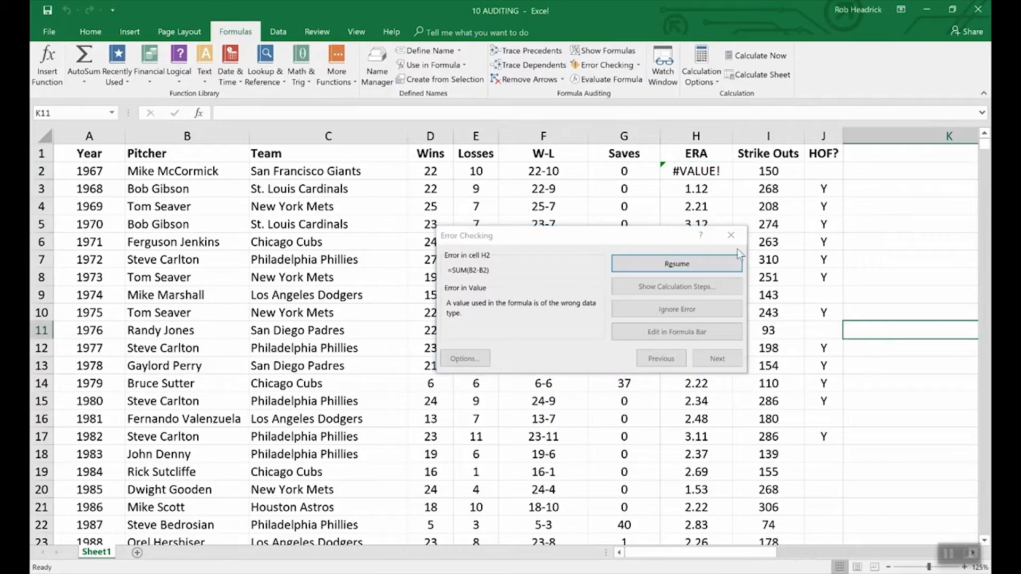
{"action": "left_click", "coordinate": [730, 235]}
{"action": "left_click", "coordinate": [730, 235]}
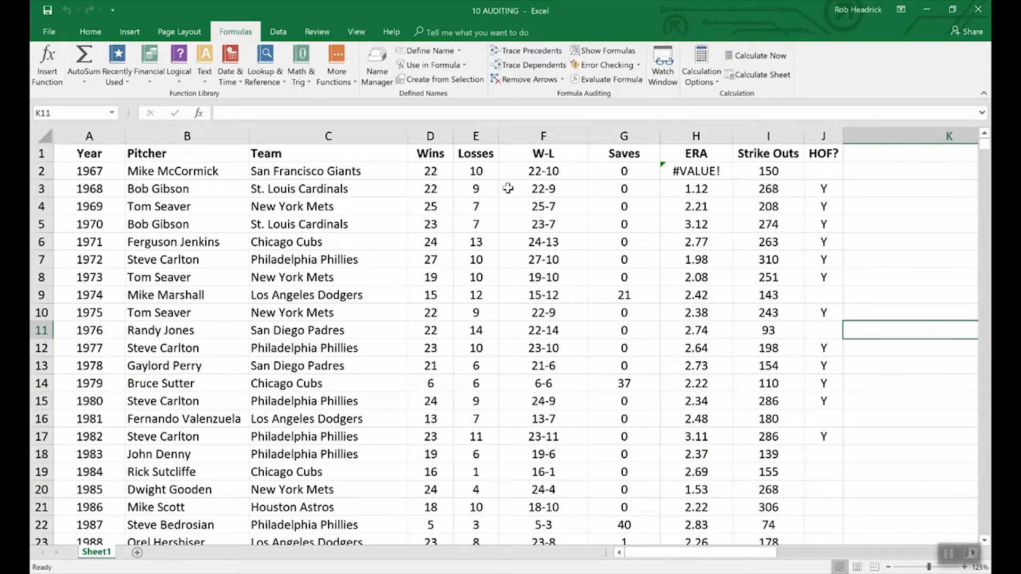
Evaluate the CONCATENATE formula in cell F2 step by step through its D2 and E2 references
{"action": "left_click", "coordinate": [524, 171]}
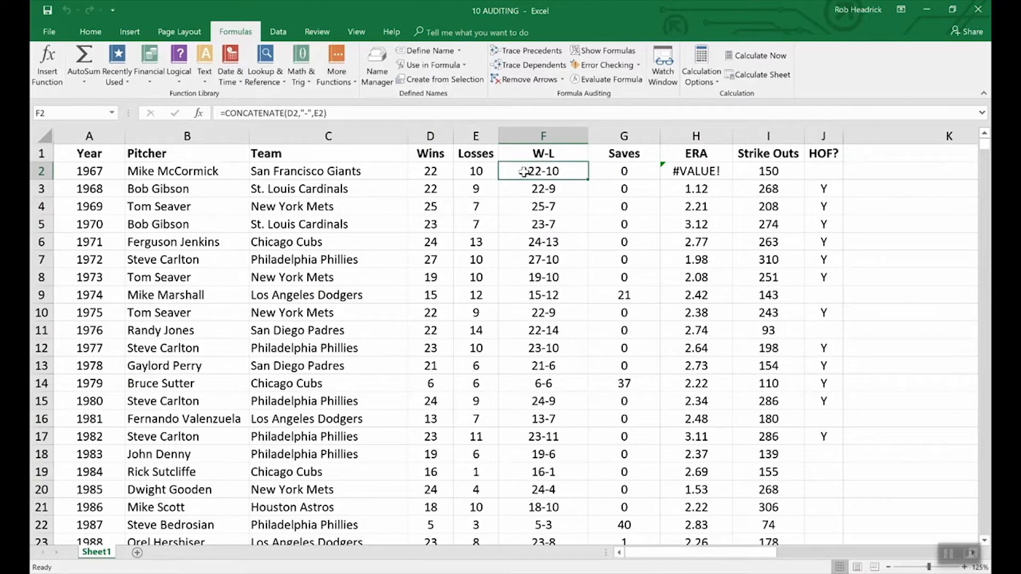
{"action": "left_click", "coordinate": [607, 80]}
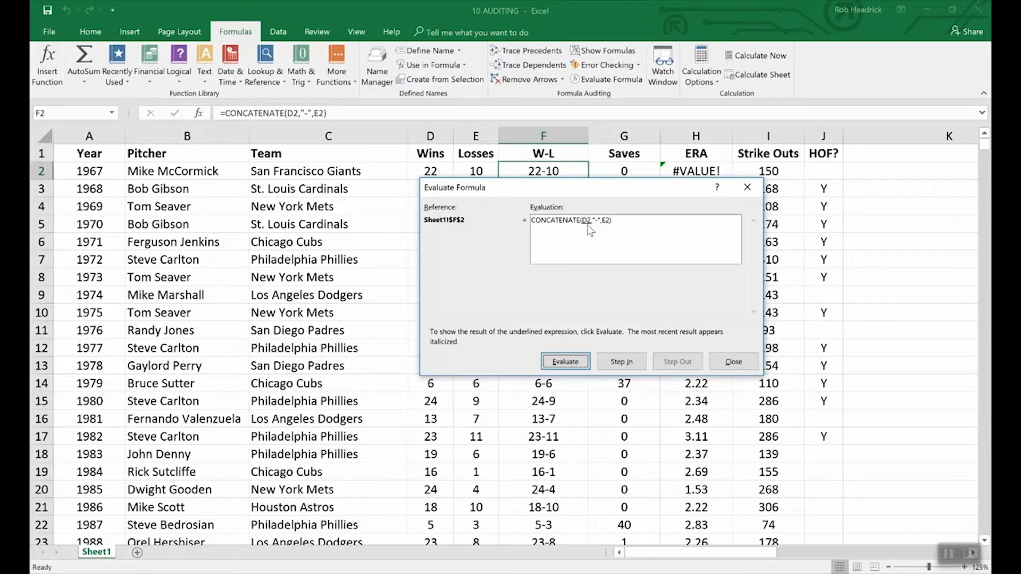
{"action": "left_click", "coordinate": [574, 362]}
{"action": "left_click_drag", "start_coordinate": [475, 184], "coordinate": [475, 193]}
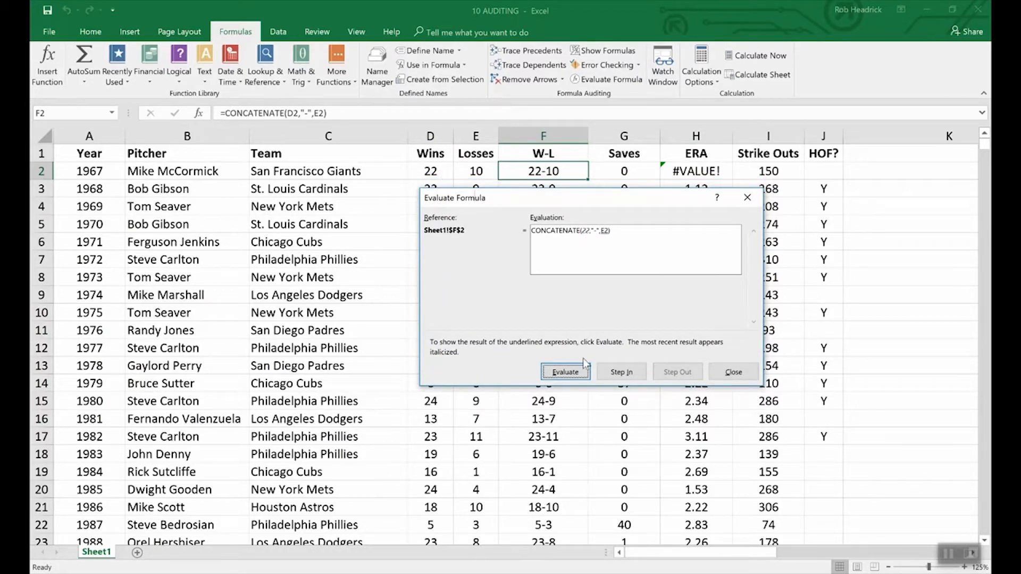
{"action": "left_click", "coordinate": [570, 372]}
{"action": "left_click", "coordinate": [566, 372]}
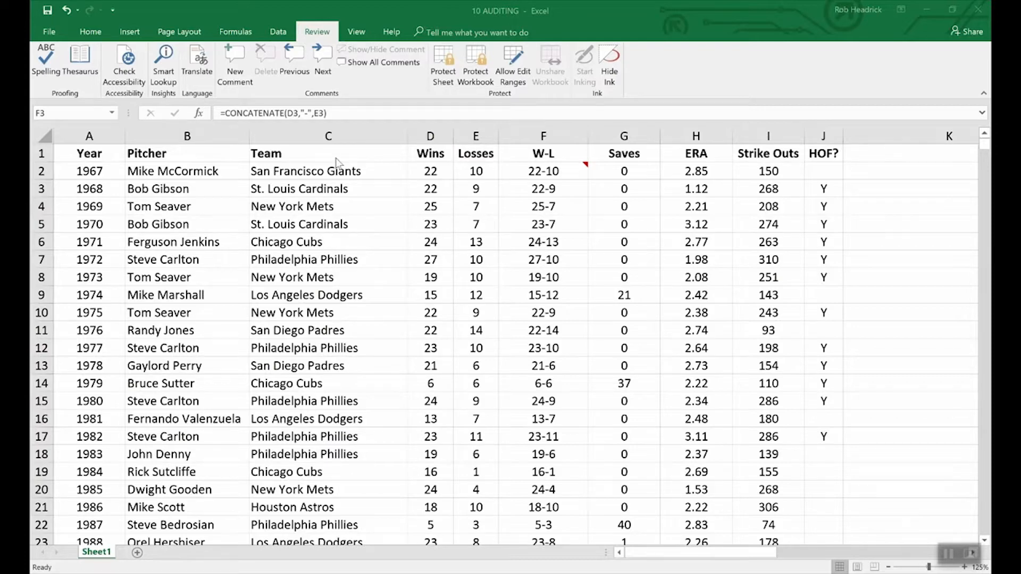
Encrypt the 10 AUDITING workbook by entering and confirming a password required to open it
{"action": "left_click", "coordinate": [49, 33]}
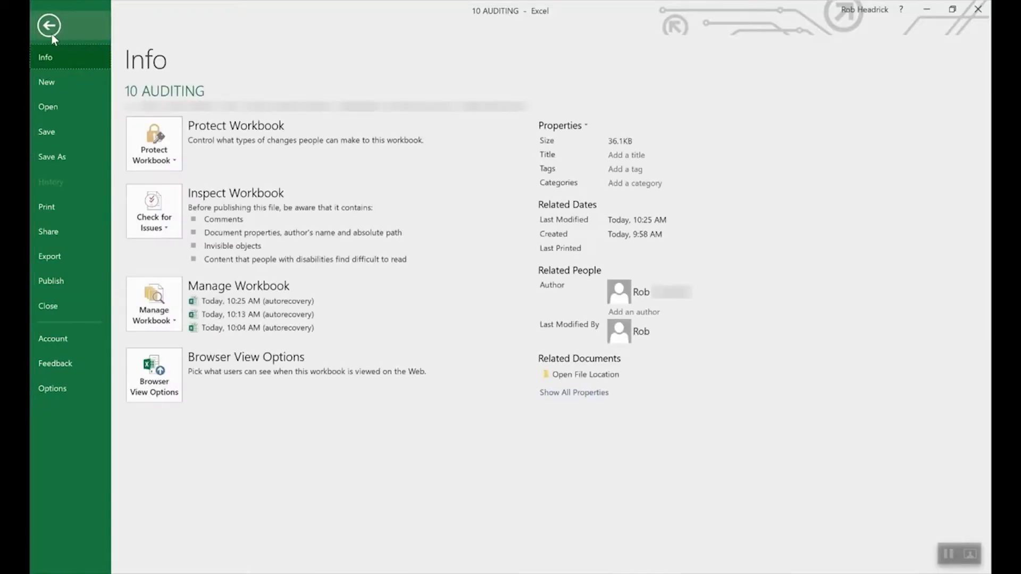
{"action": "left_click", "coordinate": [172, 141]}
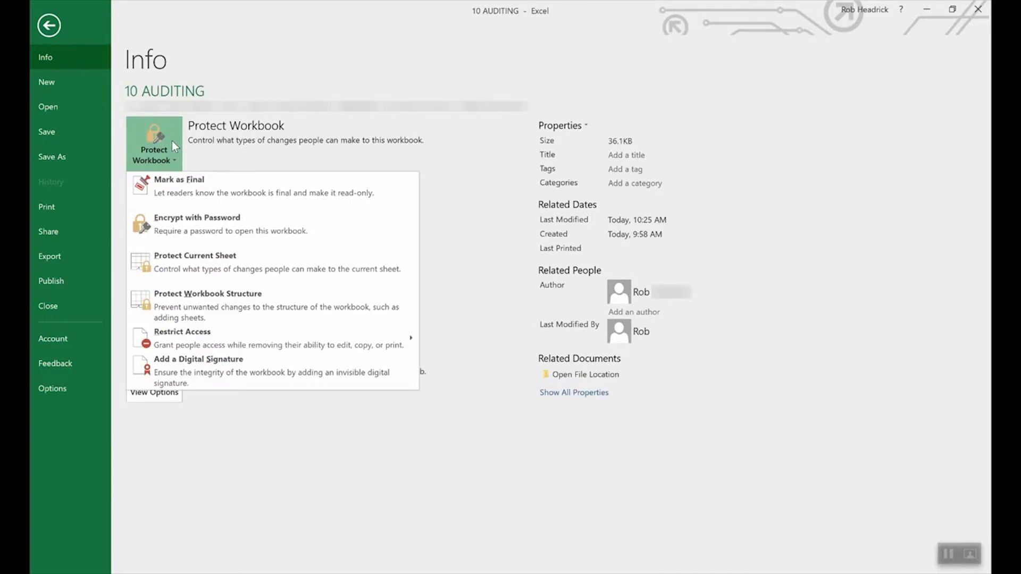
{"action": "left_click", "coordinate": [218, 227]}
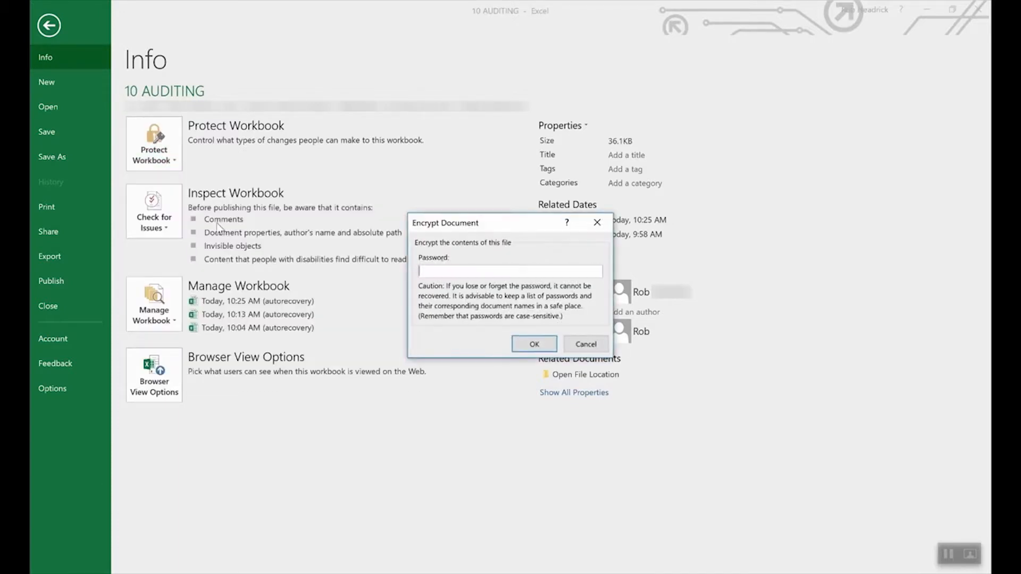
{"action": "type", "text": "****"}
{"action": "left_click", "coordinate": [531, 346]}
{"action": "type", "text": "1234"}
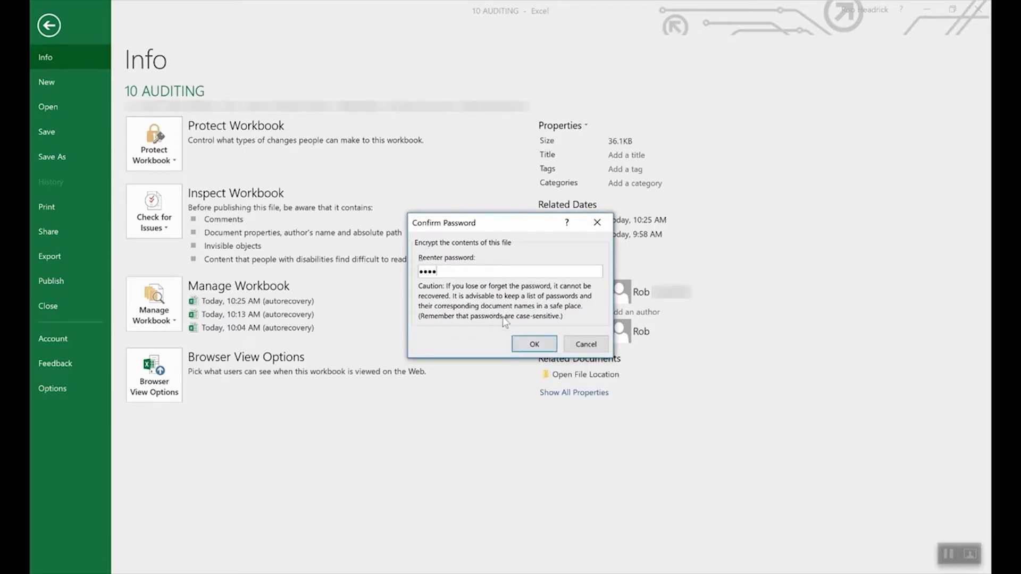
{"action": "left_click", "coordinate": [532, 345]}
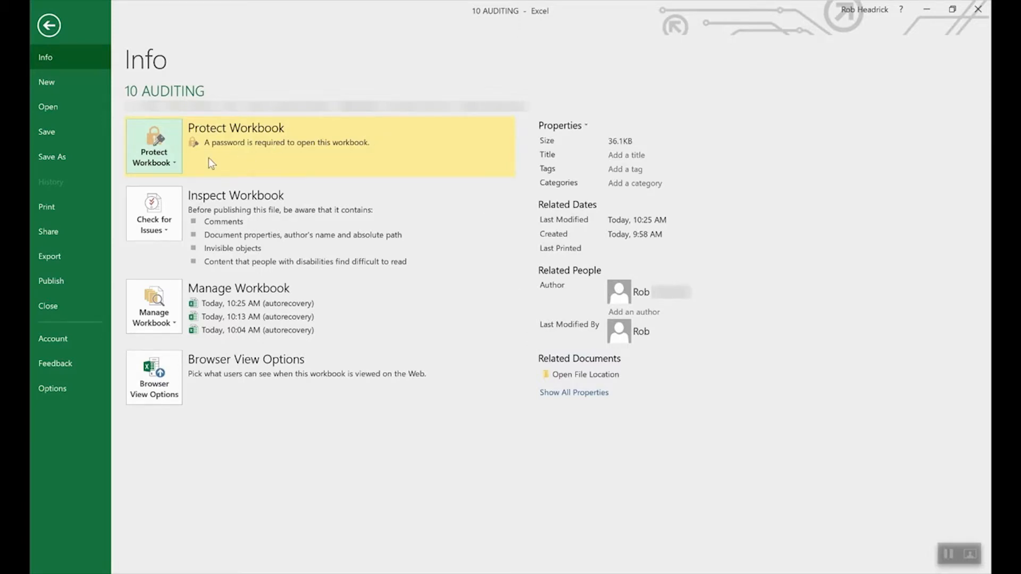
Remove the workbook's encryption by clearing the password in the Encrypt Document password field
{"action": "left_click", "coordinate": [166, 161]}
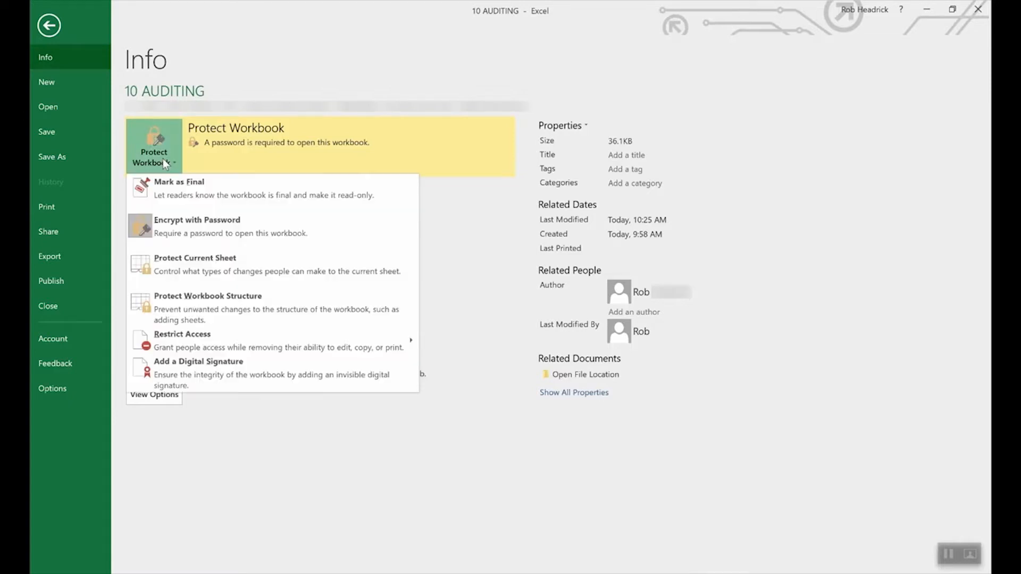
{"action": "left_click", "coordinate": [192, 229]}
{"action": "type", "text": "1234"}
{"action": "double_click", "coordinate": [504, 269]}
{"action": "key", "text": "BackSpace"}
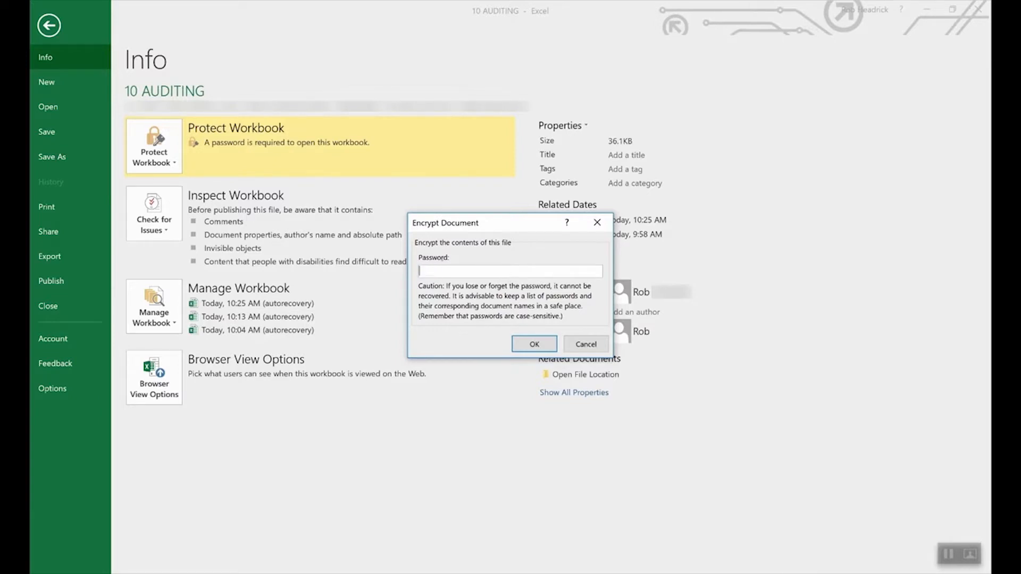
{"action": "left_click", "coordinate": [529, 343]}
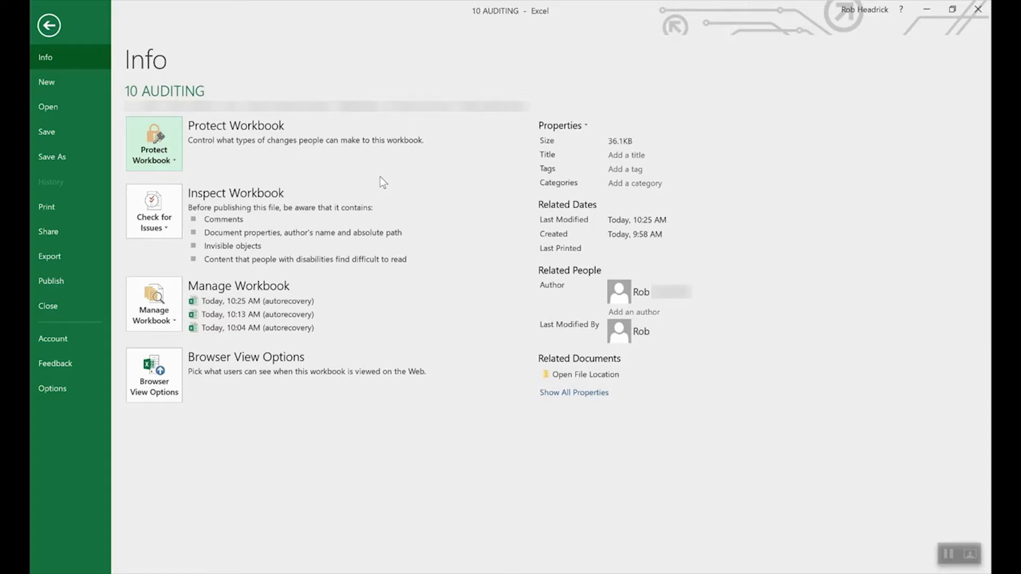
{"action": "left_click", "coordinate": [158, 139]}
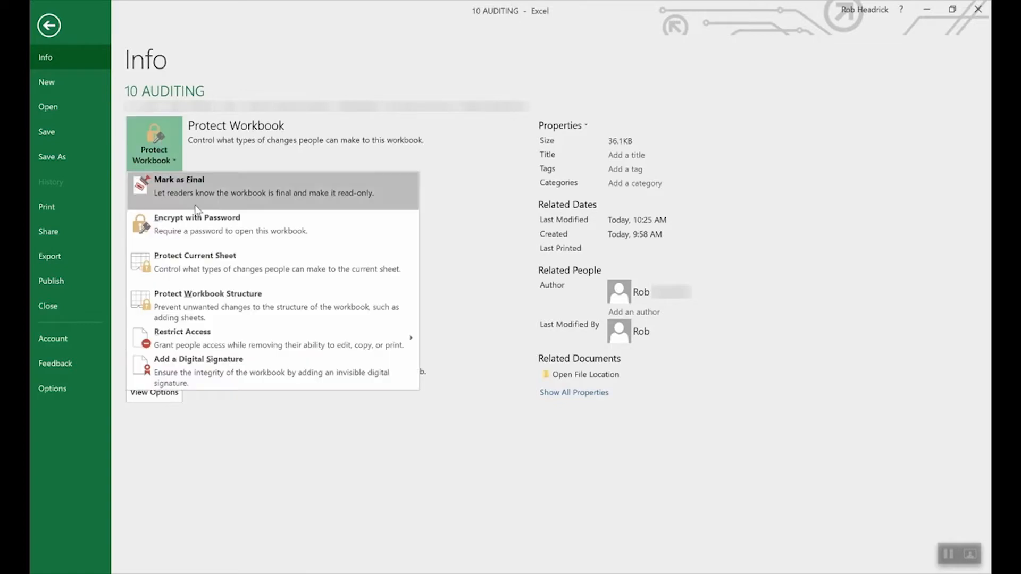
{"action": "left_click", "coordinate": [212, 263]}
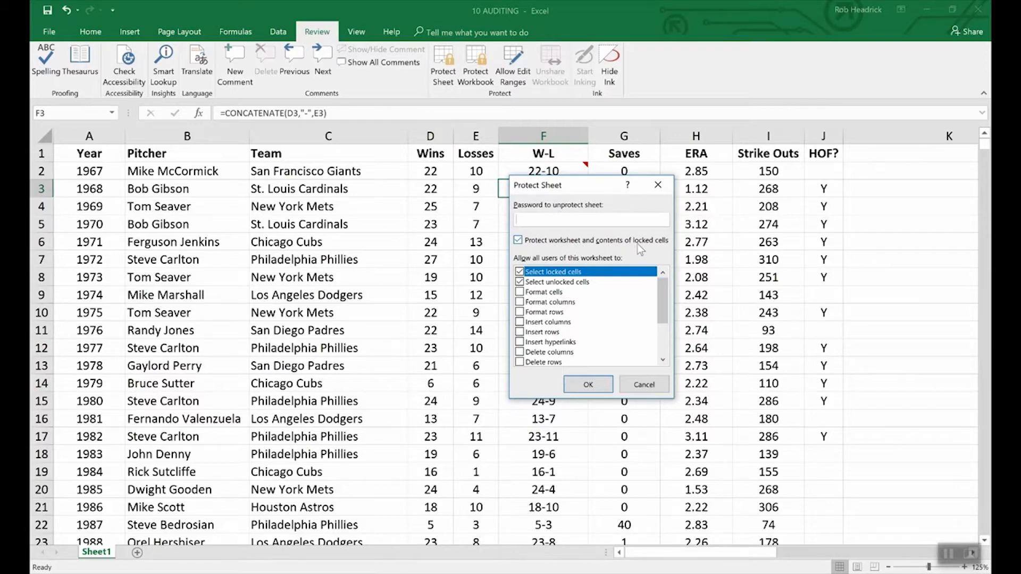
{"action": "left_click", "coordinate": [652, 385]}
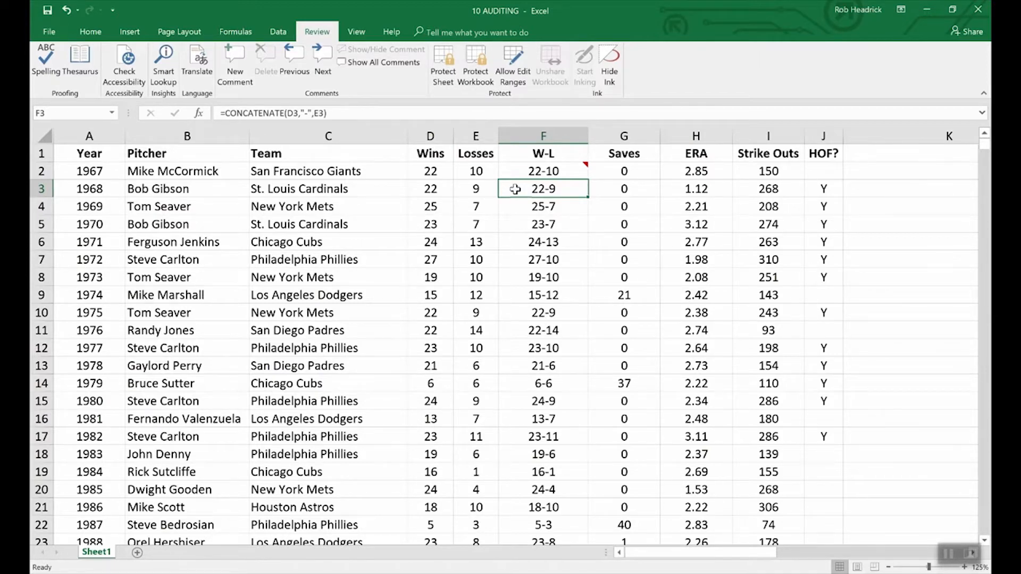
Set the cell protection of the win-loss cell F3 to Hidden in addition to Locked
{"action": "right_click", "coordinate": [550, 193]}
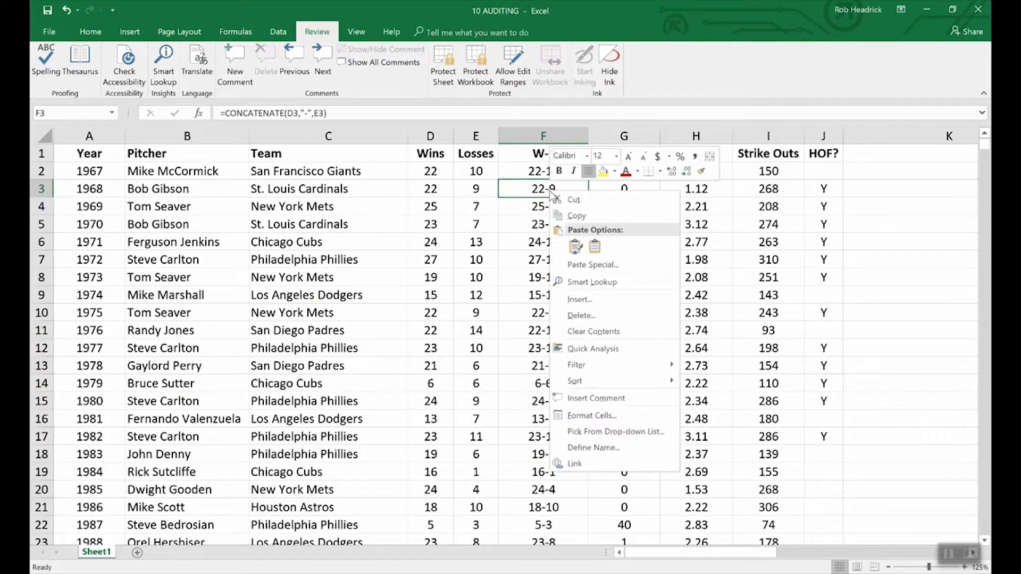
{"action": "left_click", "coordinate": [592, 416]}
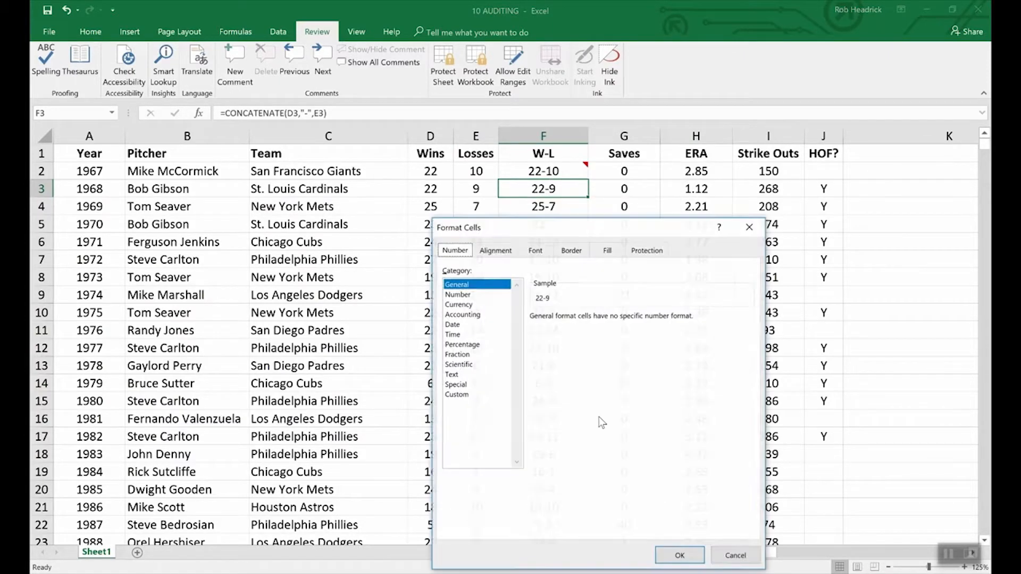
{"action": "left_click", "coordinate": [647, 250]}
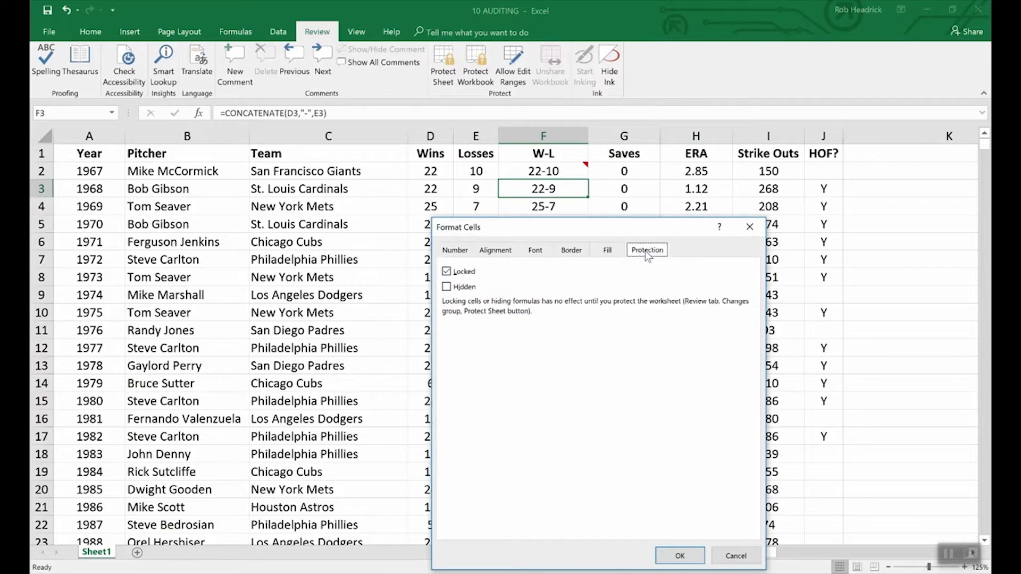
{"action": "left_click", "coordinate": [447, 289]}
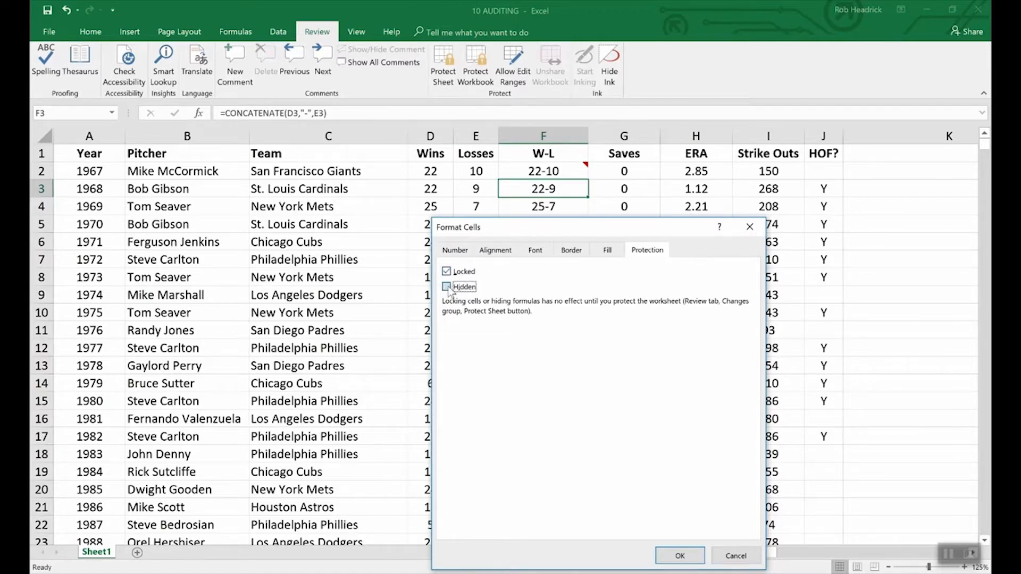
{"action": "left_click", "coordinate": [679, 556]}
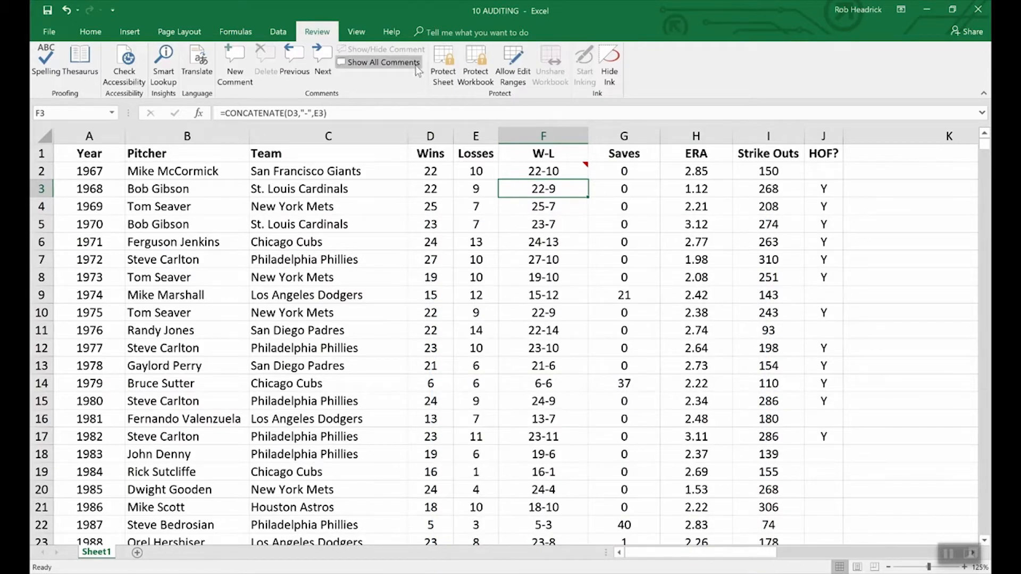
Protect the sheet and its locked cells, entering and confirming the password to unprotect the sheet
{"action": "left_click", "coordinate": [451, 58]}
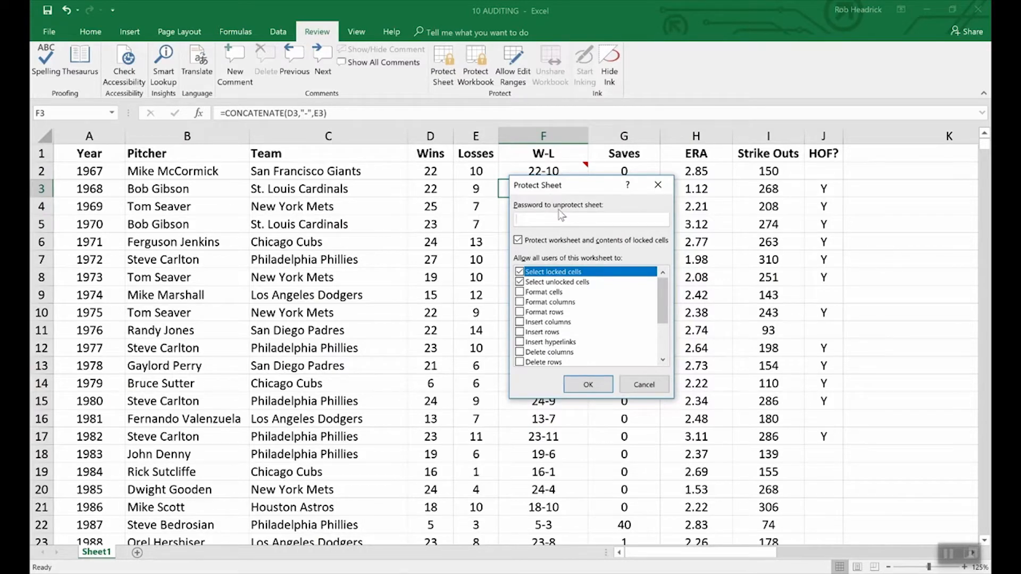
{"action": "type", "text": "1234"}
{"action": "left_click", "coordinate": [588, 384]}
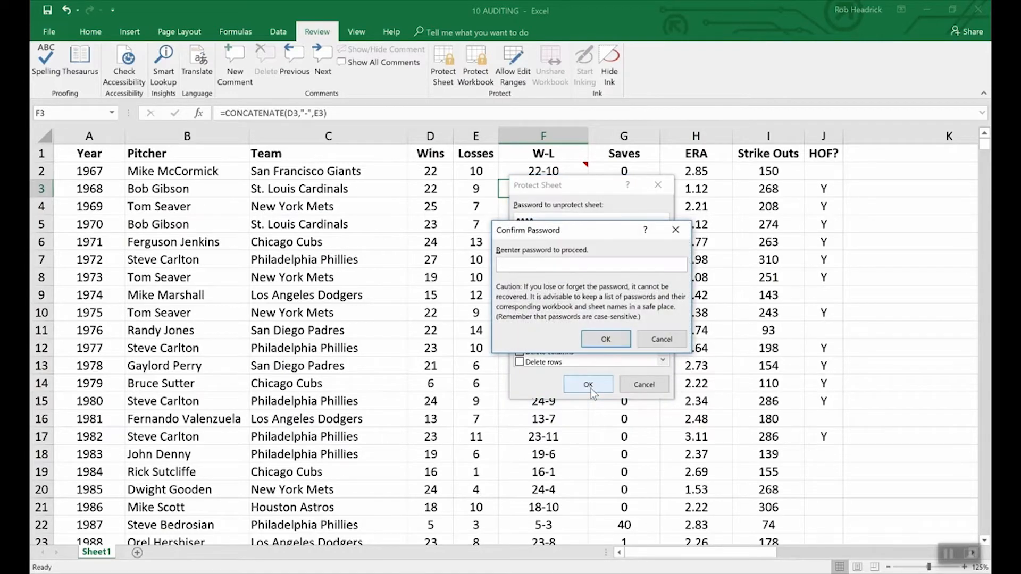
{"action": "type", "text": "1234"}
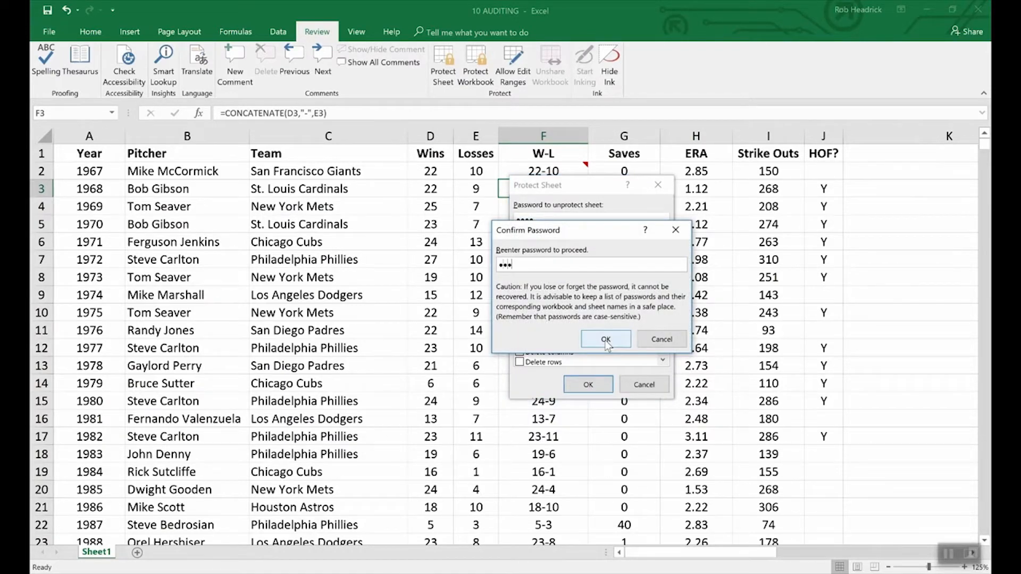
{"action": "left_click", "coordinate": [606, 340]}
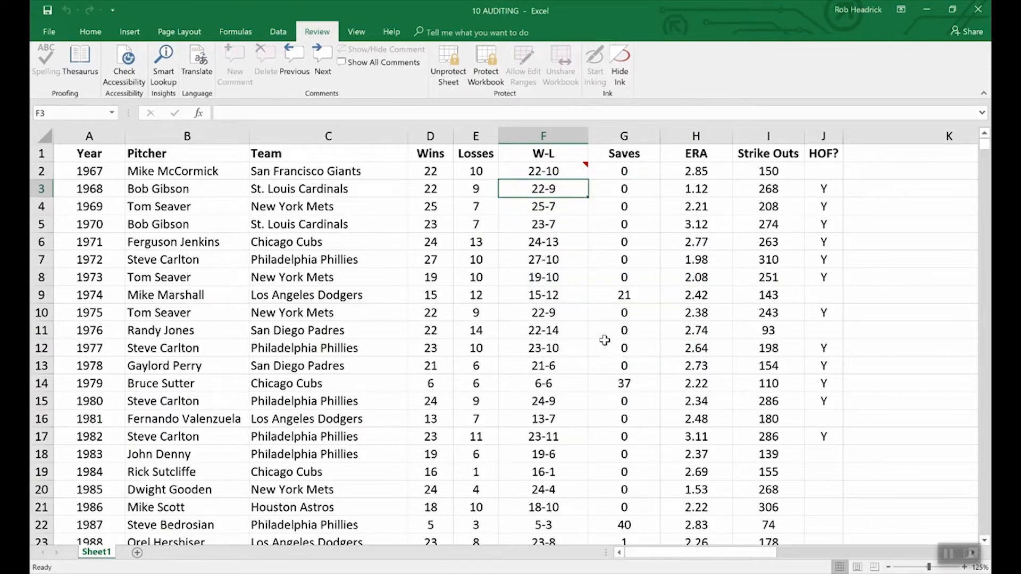
Compare the formula display of win-loss cells F3 and F4, and keep the comment on cell F2 shown
{"action": "key", "text": "Down"}
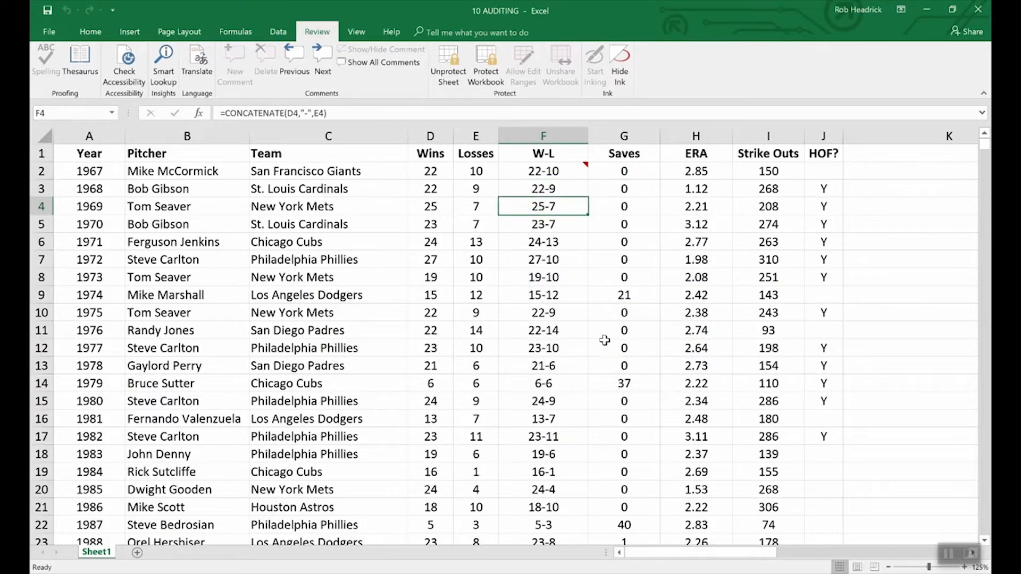
{"action": "key", "text": "Up"}
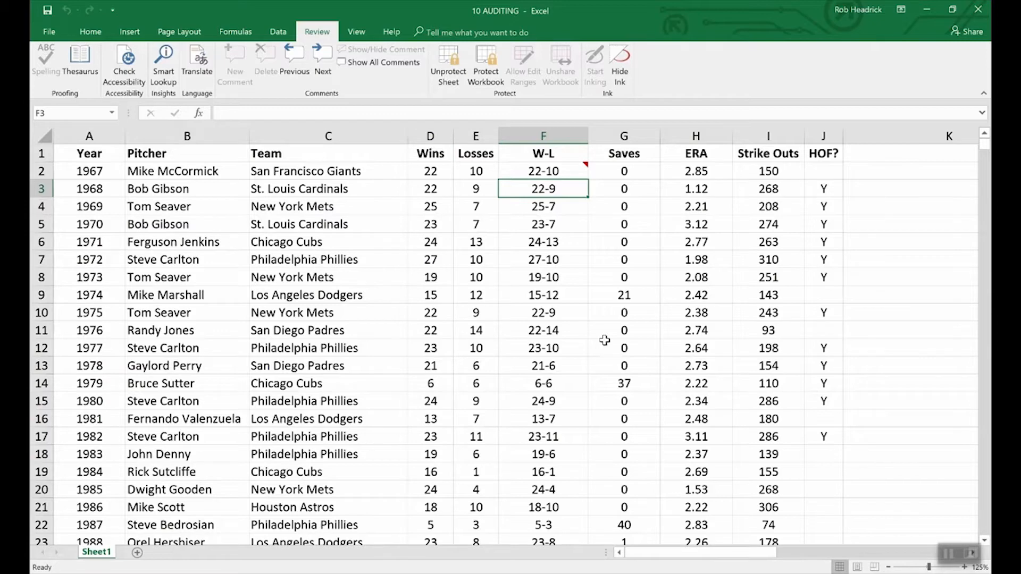
{"action": "left_click", "coordinate": [569, 172]}
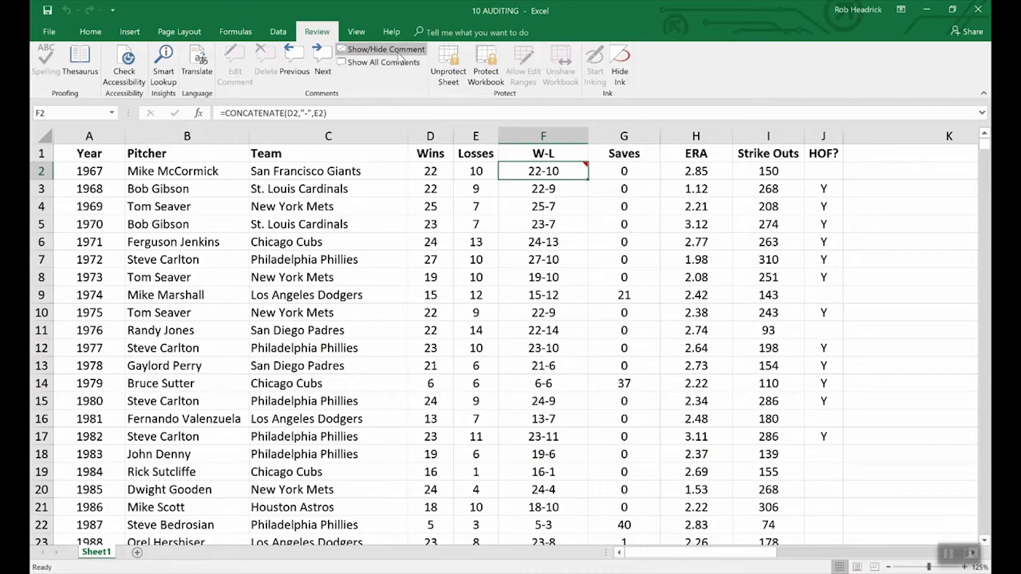
{"action": "left_click", "coordinate": [372, 49]}
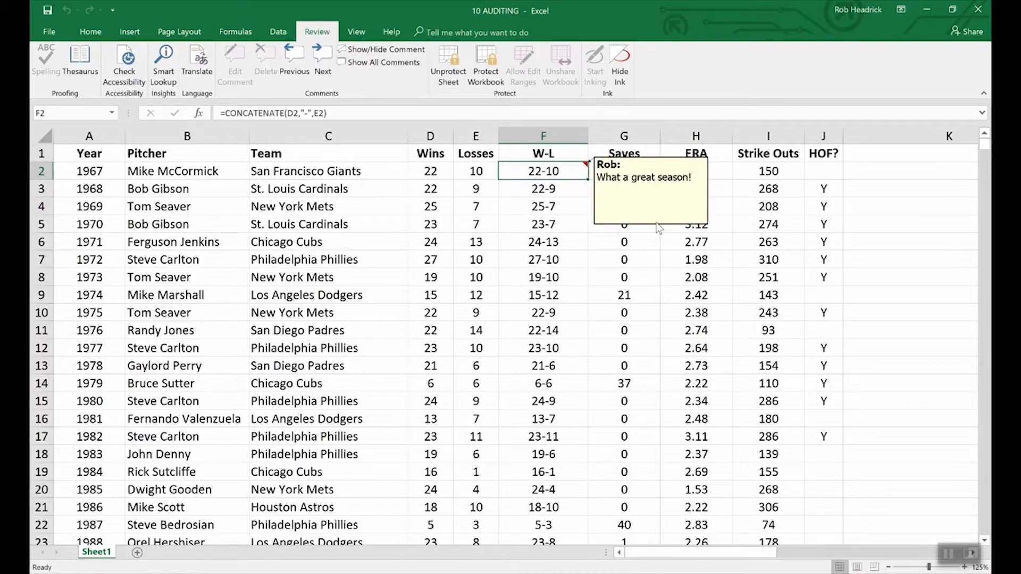
Unprotect the sheet by entering its sheet password
{"action": "left_click", "coordinate": [448, 59]}
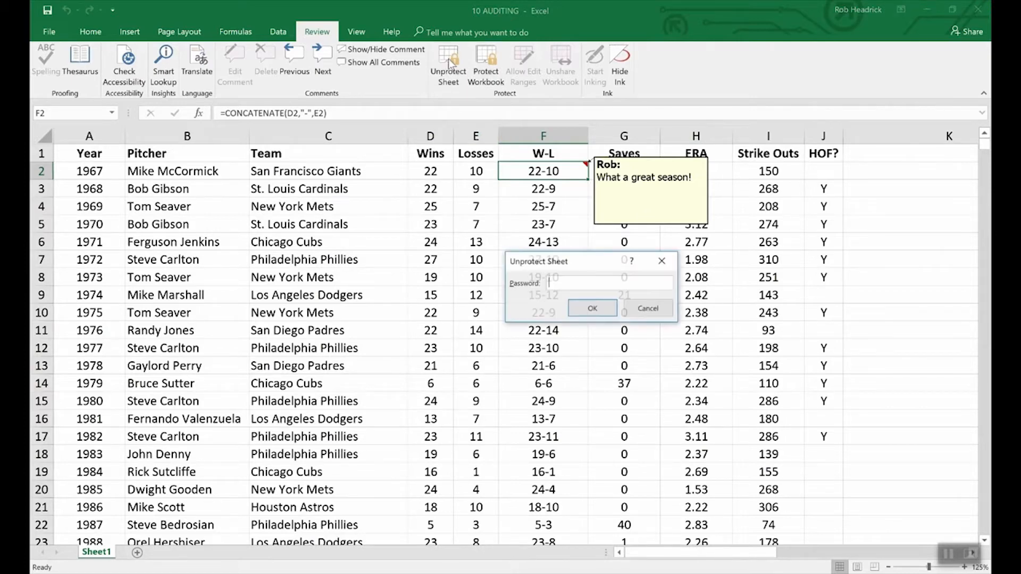
{"action": "type", "text": "••••"}
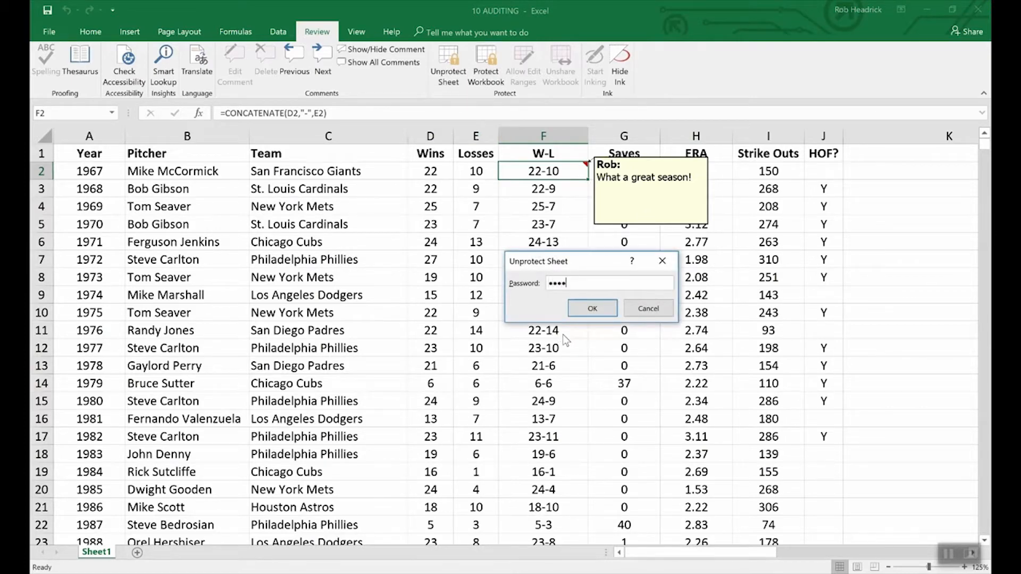
{"action": "key", "text": "Return"}
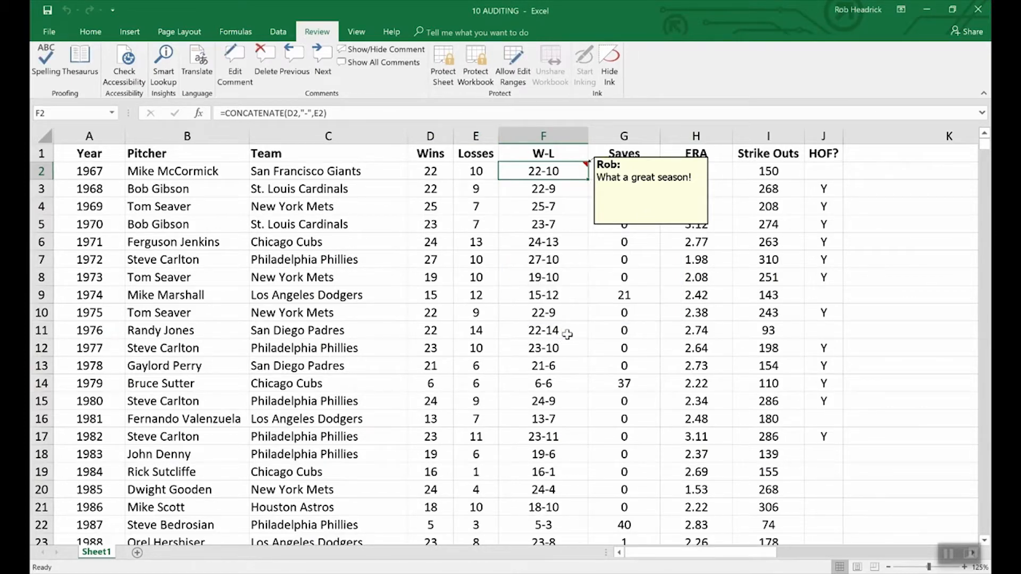
Review the protection settings in the format options of the F2 comment, leaving them without applying changes
{"action": "right_click", "coordinate": [631, 226]}
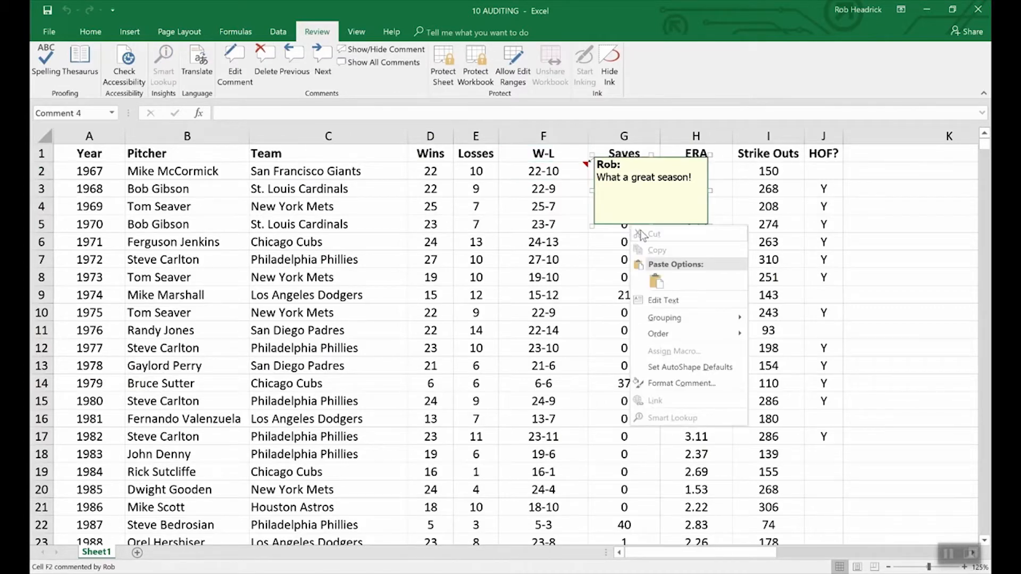
{"action": "left_click", "coordinate": [691, 384]}
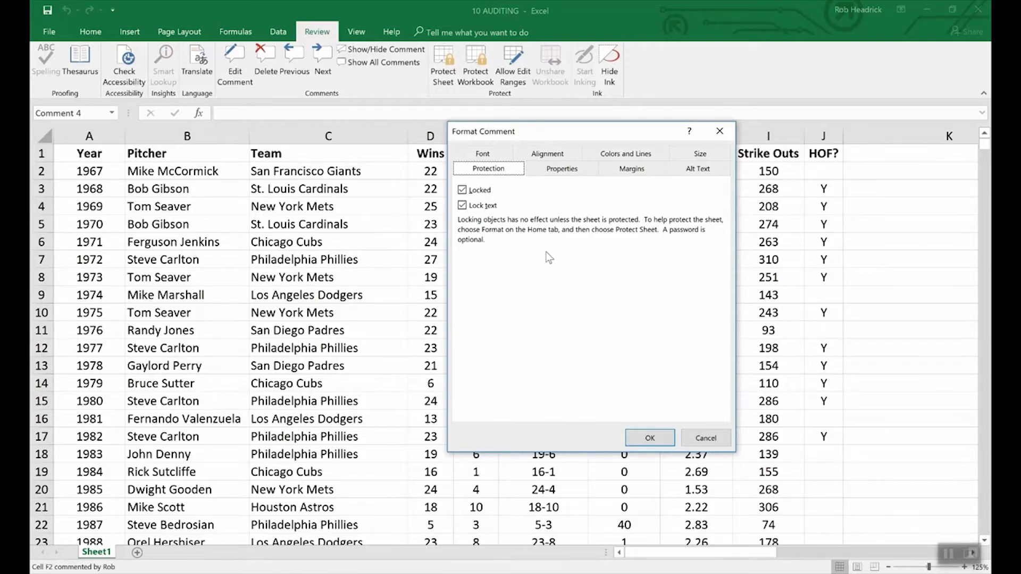
{"action": "left_click", "coordinate": [695, 440]}
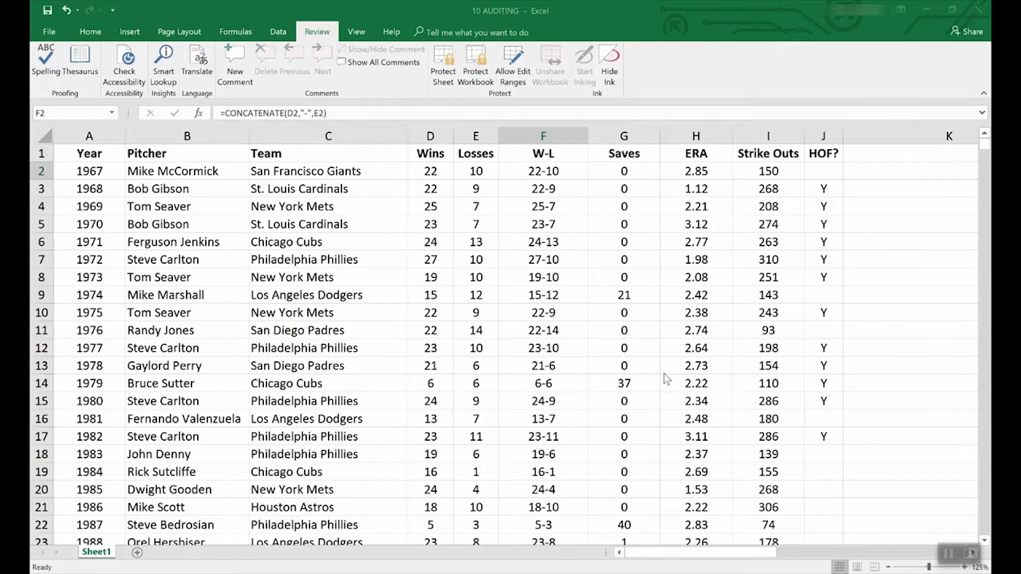
Create a new workbook from the Loan amortization schedule template and select its loan amount cell
{"action": "left_click", "coordinate": [48, 32]}
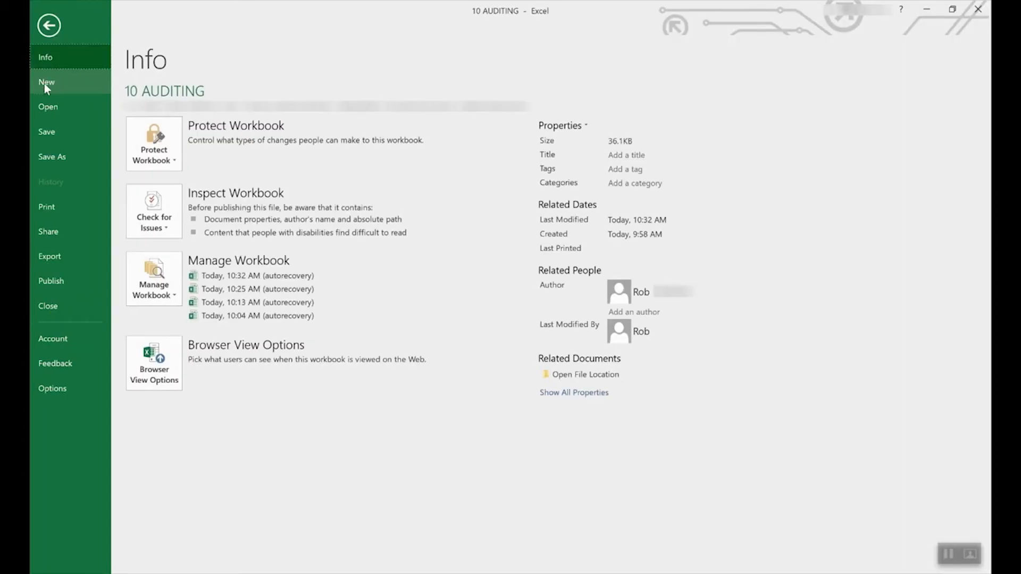
{"action": "left_click", "coordinate": [46, 84]}
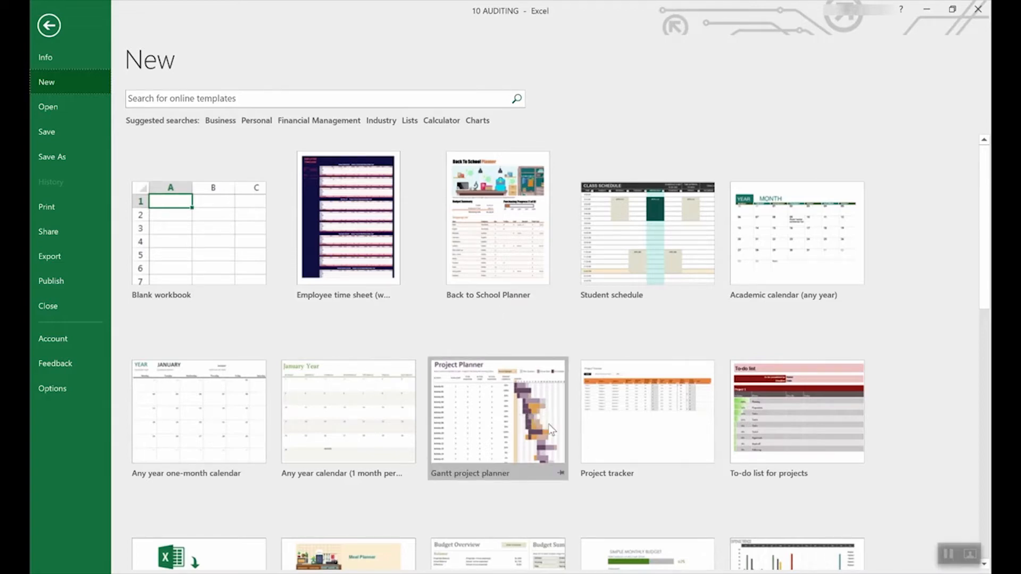
{"action": "scroll", "coordinate": [479, 426], "scroll_direction": "down", "scroll_amount": 5}
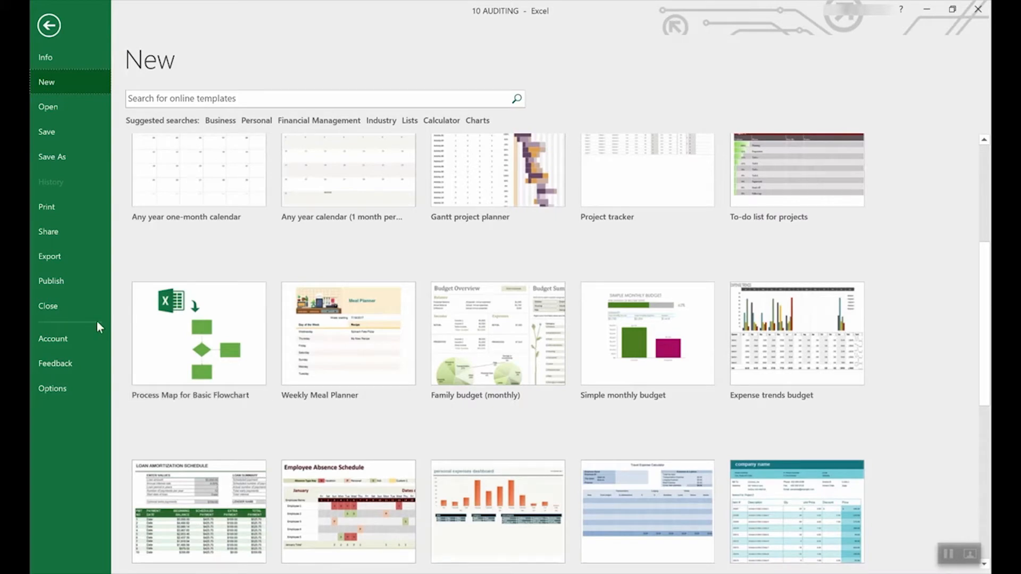
{"action": "scroll", "coordinate": [484, 359], "scroll_direction": "down", "scroll_amount": 3}
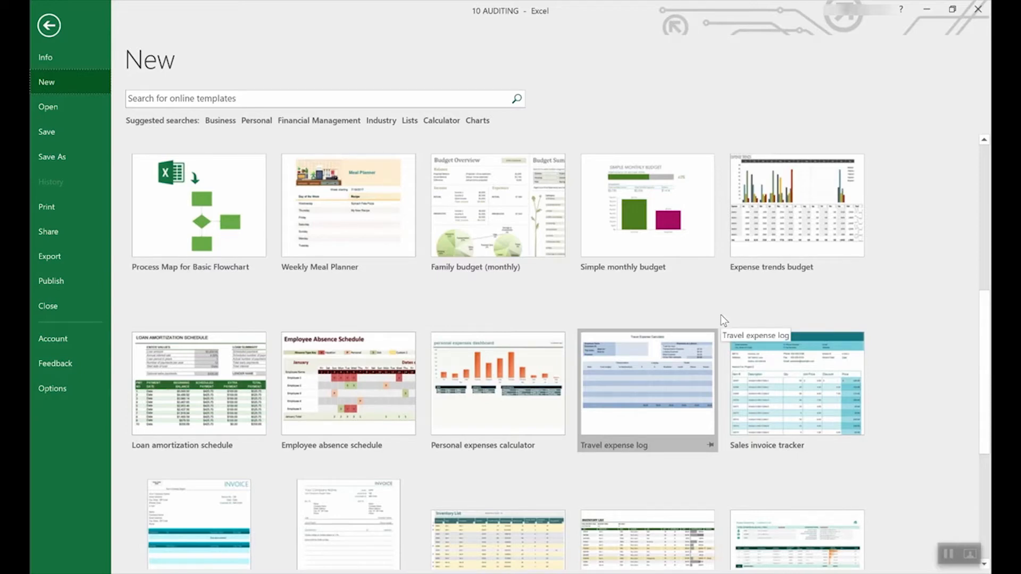
{"action": "scroll", "coordinate": [720, 317], "scroll_direction": "up", "scroll_amount": 8}
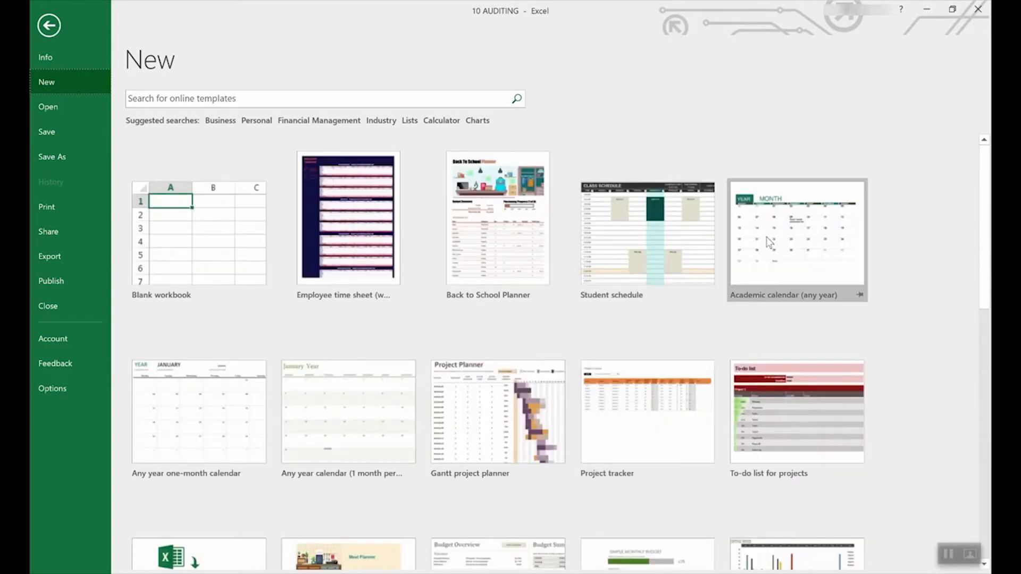
{"action": "scroll", "coordinate": [646, 355], "scroll_direction": "down", "scroll_amount": 3}
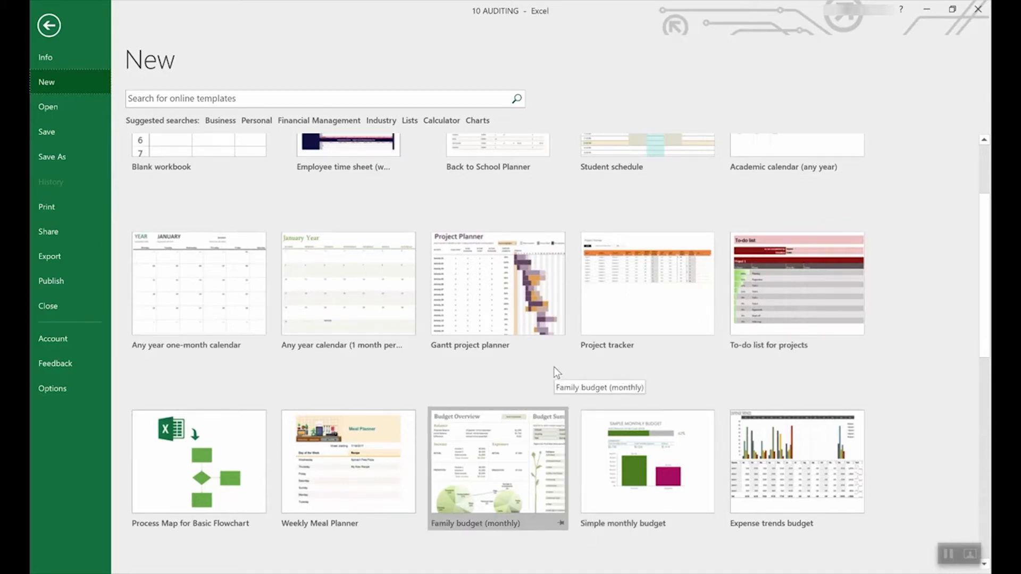
{"action": "scroll", "coordinate": [554, 366], "scroll_direction": "down", "scroll_amount": 6}
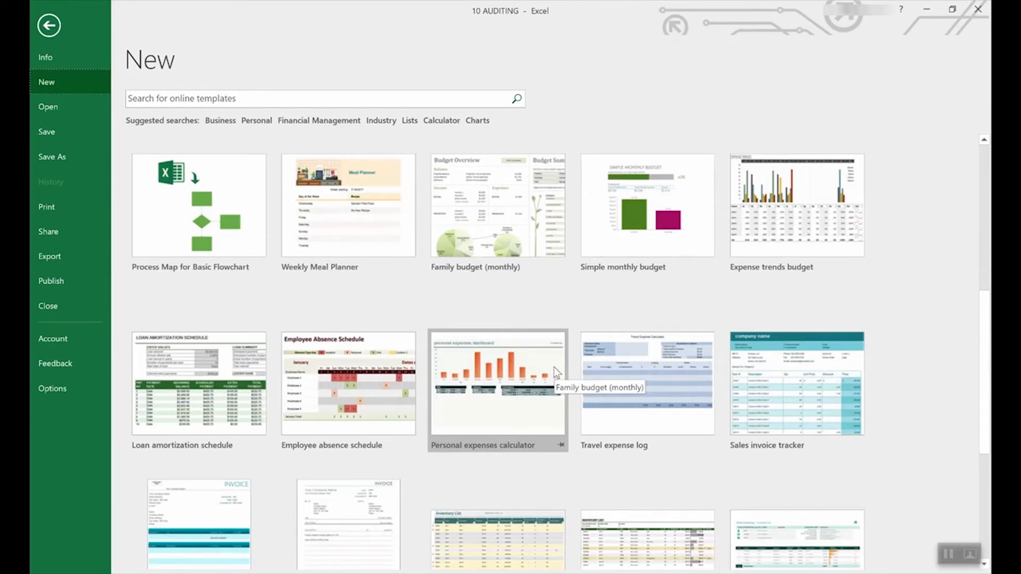
{"action": "scroll", "coordinate": [553, 367], "scroll_direction": "down", "scroll_amount": 3}
{"action": "scroll", "coordinate": [553, 367], "scroll_direction": "up", "scroll_amount": 3}
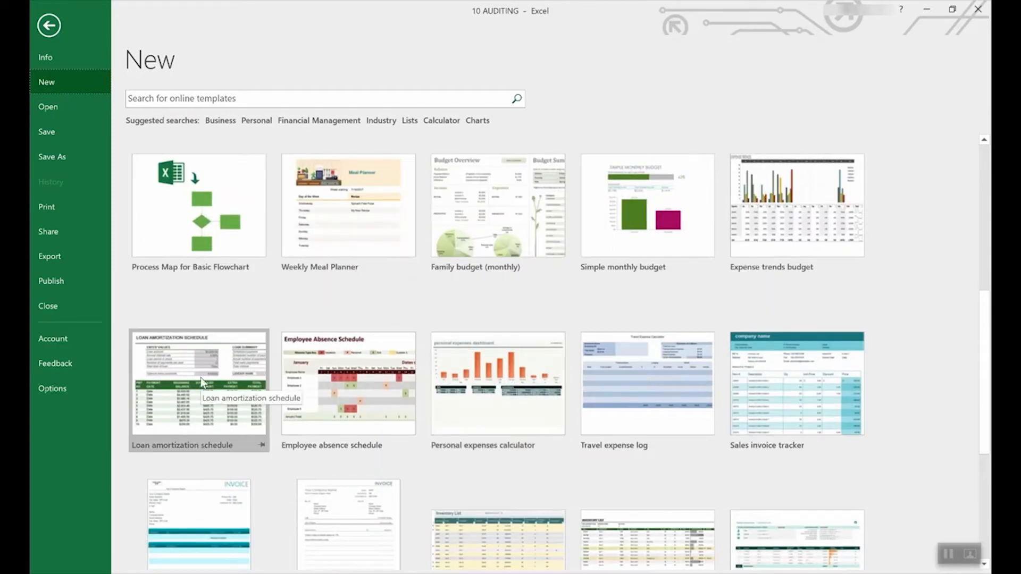
{"action": "left_click", "coordinate": [201, 362]}
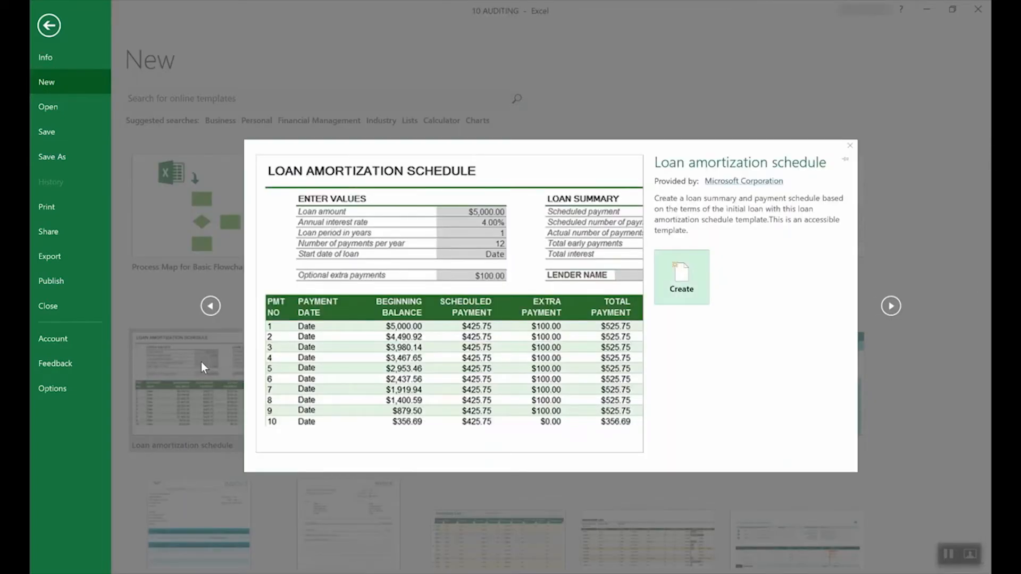
{"action": "left_click", "coordinate": [697, 276]}
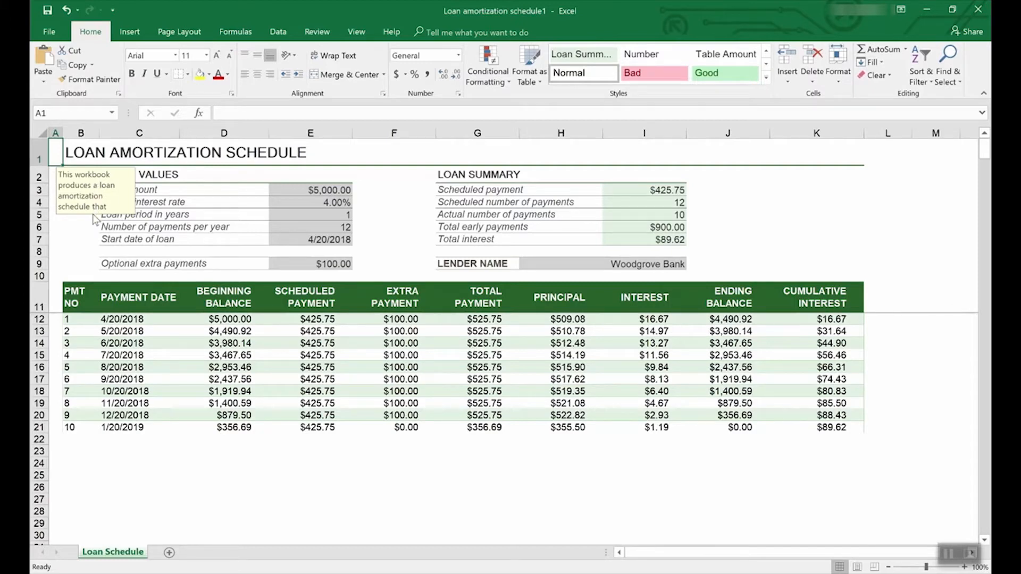
{"action": "left_click", "coordinate": [334, 192]}
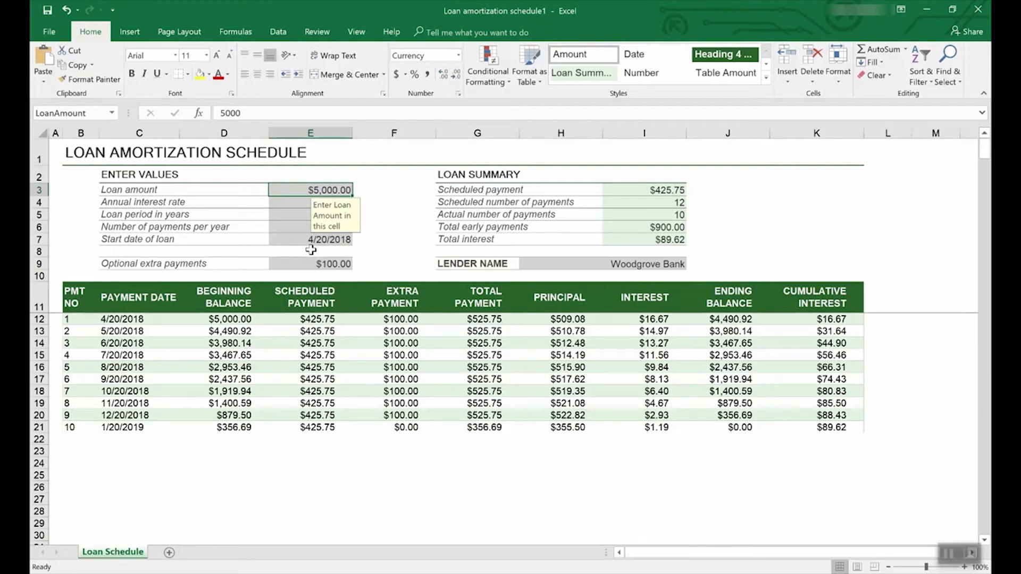
Browse the online templates under the suggested search Lists, along with the available template categories
{"action": "left_click", "coordinate": [52, 29]}
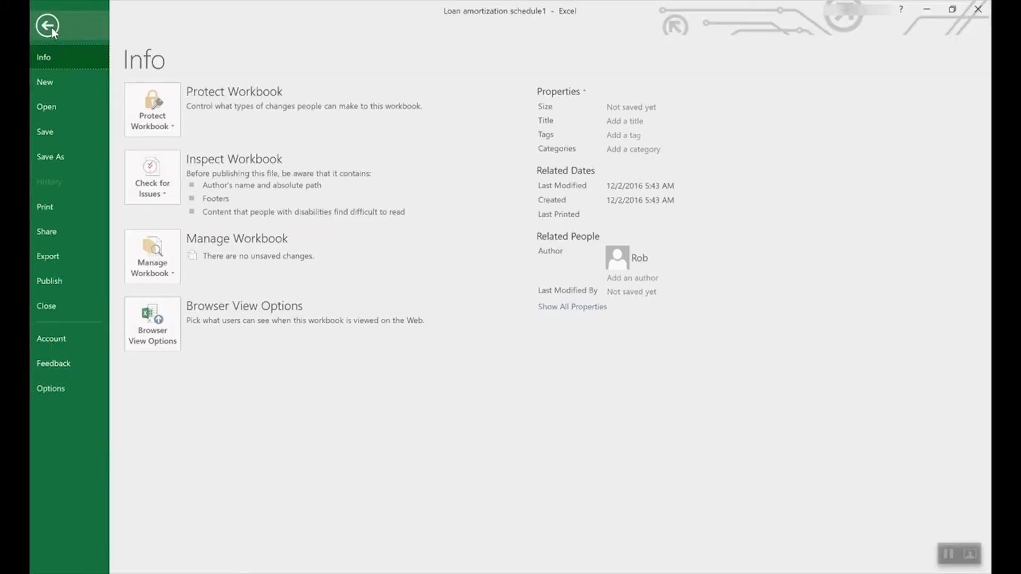
{"action": "left_click", "coordinate": [55, 78]}
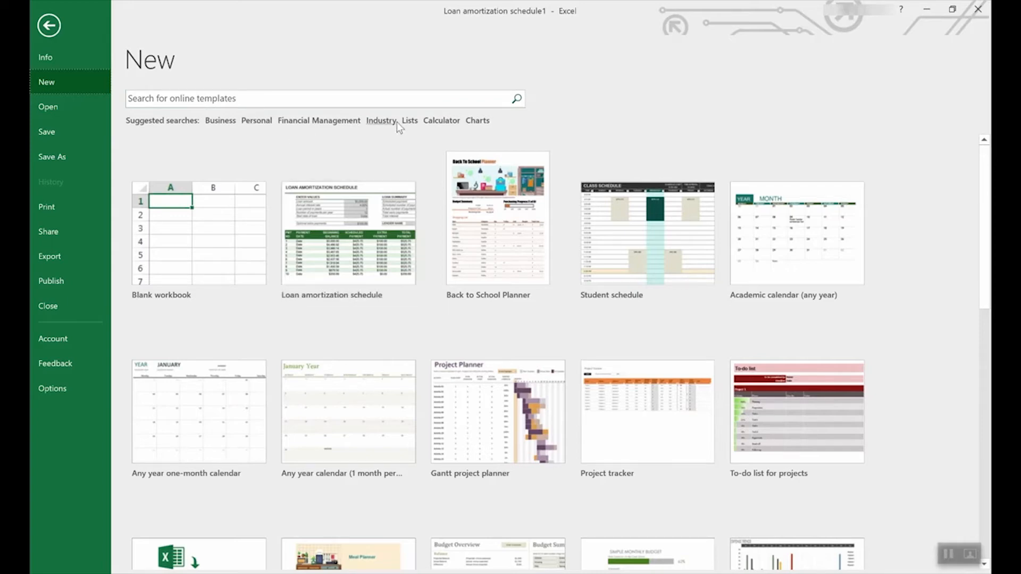
{"action": "left_click", "coordinate": [411, 122]}
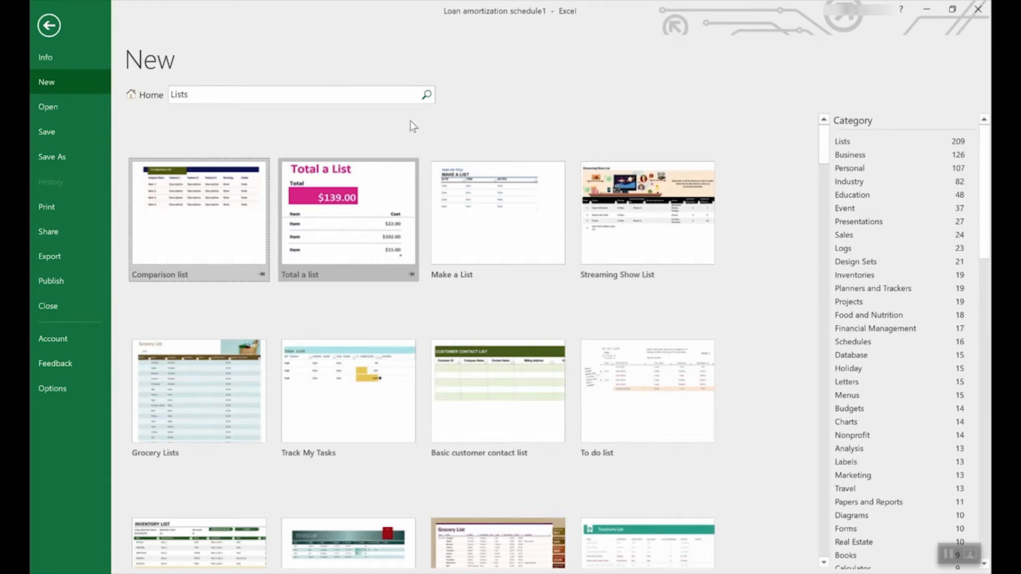
{"action": "scroll", "coordinate": [468, 344], "scroll_direction": "down", "scroll_amount": 5}
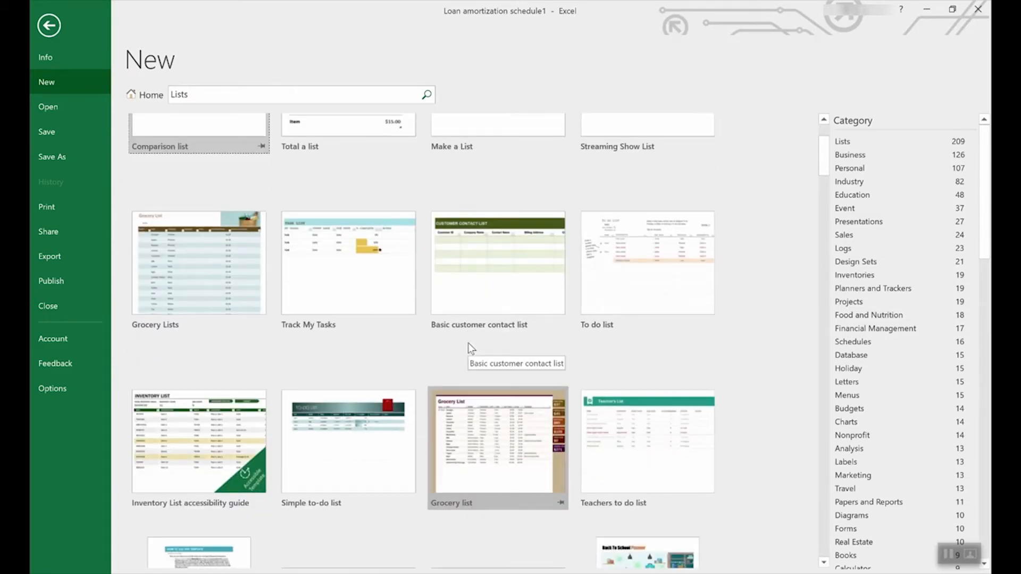
{"action": "scroll", "coordinate": [468, 343], "scroll_direction": "down", "scroll_amount": 2}
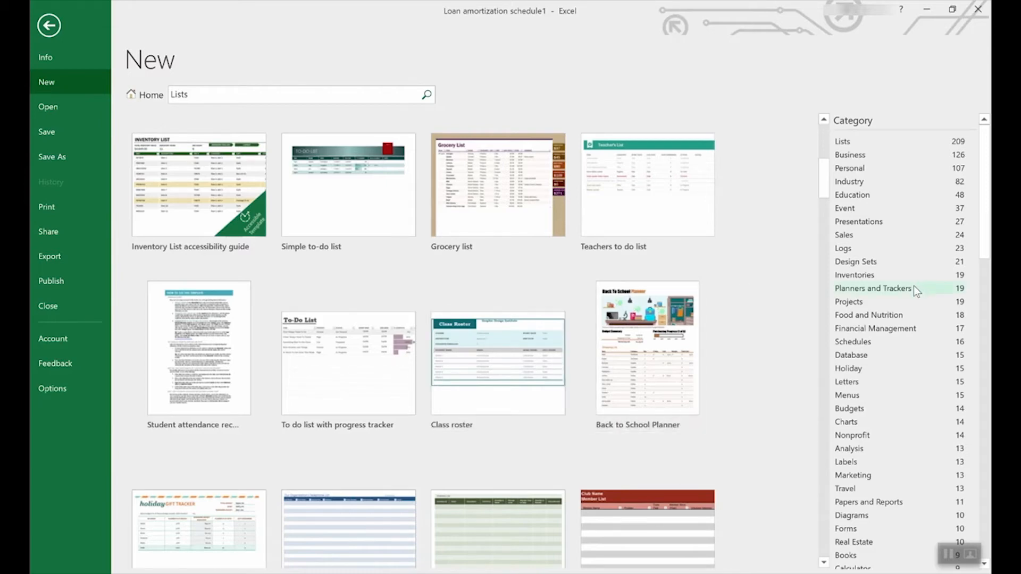
{"action": "scroll", "coordinate": [919, 282], "scroll_direction": "down", "scroll_amount": 3}
{"action": "scroll", "coordinate": [988, 246], "scroll_direction": "down", "scroll_amount": 2}
{"action": "left_click_drag", "start_coordinate": [988, 246], "coordinate": [939, 207]}
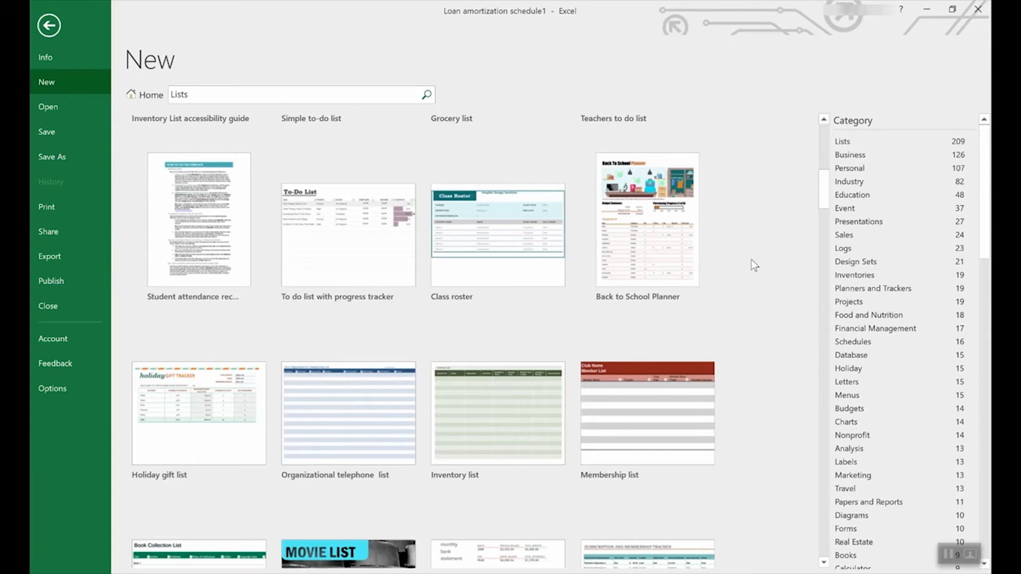
Create a new workbook from the Employee time sheet (weekly, monthly, yearly) template
{"action": "left_click", "coordinate": [140, 95]}
{"action": "scroll", "coordinate": [590, 346], "scroll_direction": "down", "scroll_amount": 10}
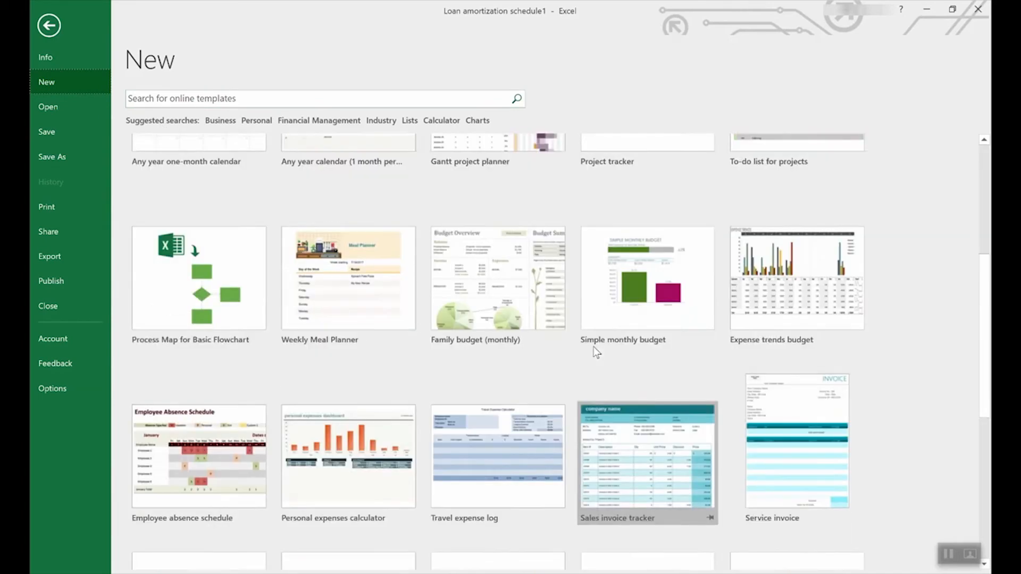
{"action": "scroll", "coordinate": [594, 348], "scroll_direction": "down", "scroll_amount": 3}
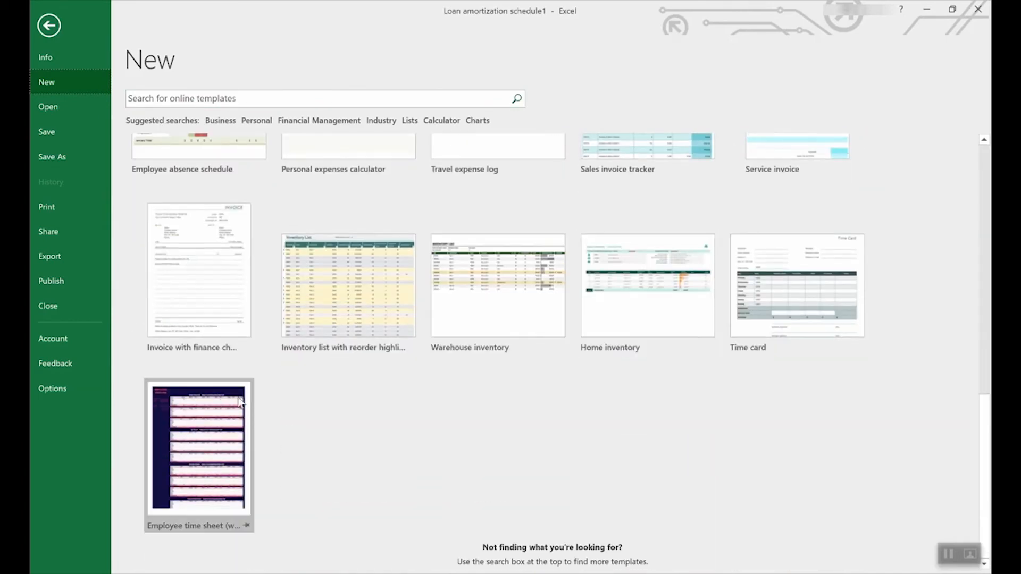
{"action": "left_click", "coordinate": [194, 430]}
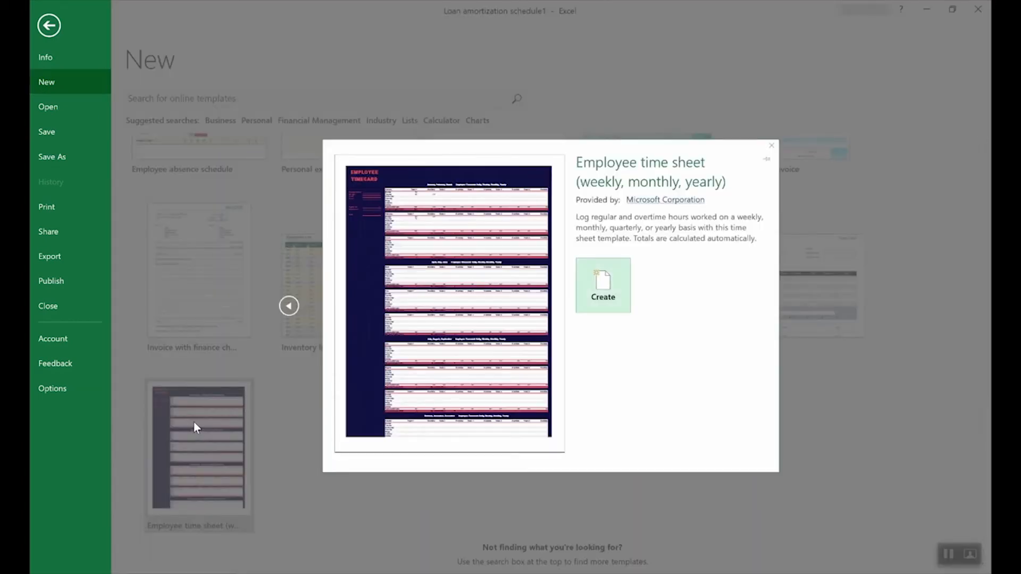
{"action": "left_click", "coordinate": [618, 293]}
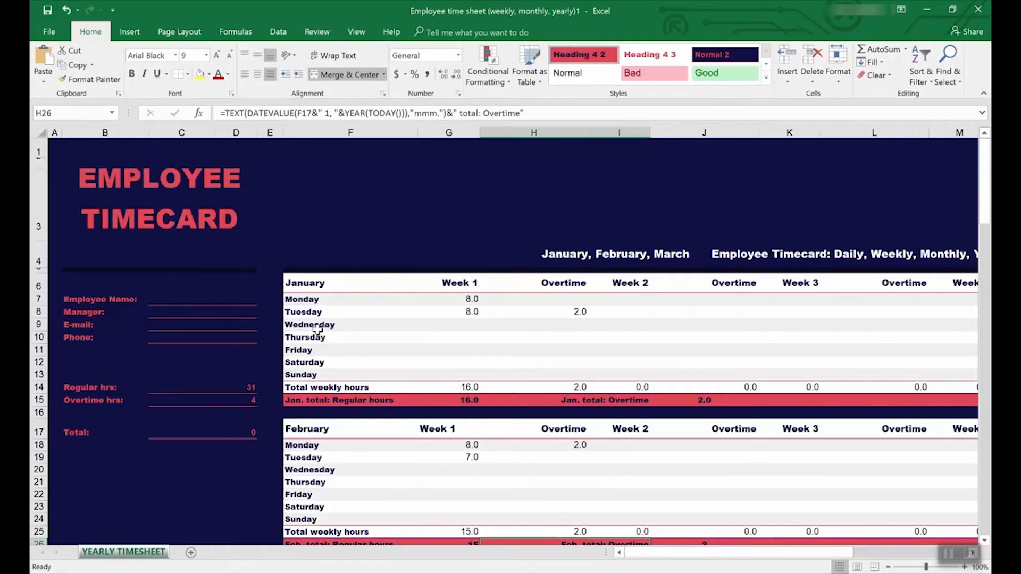
Inspect the regular hours formula in C14 and trace the precedents of the overtime hours cell C15
{"action": "left_click", "coordinate": [192, 386]}
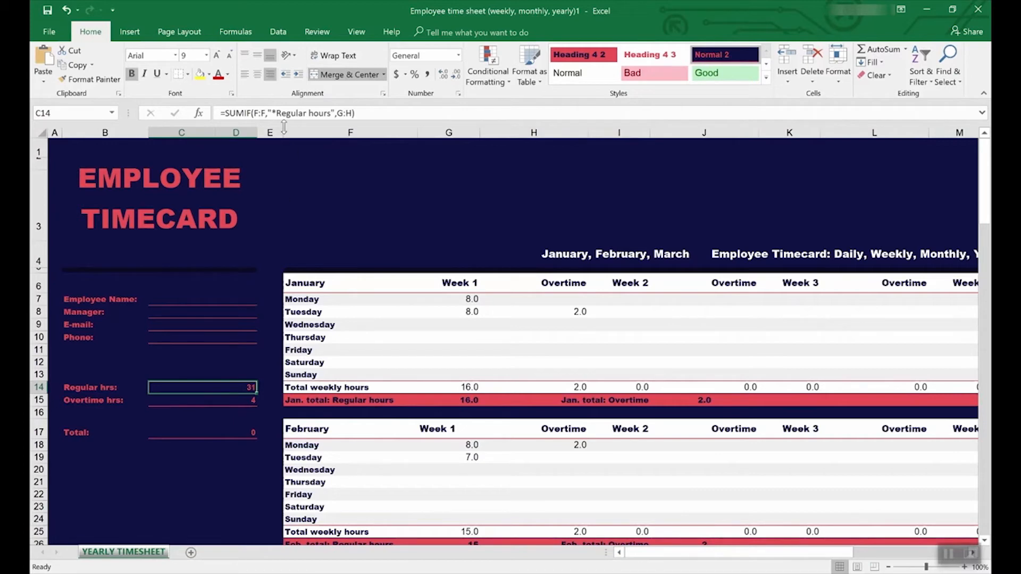
{"action": "left_click", "coordinate": [236, 401]}
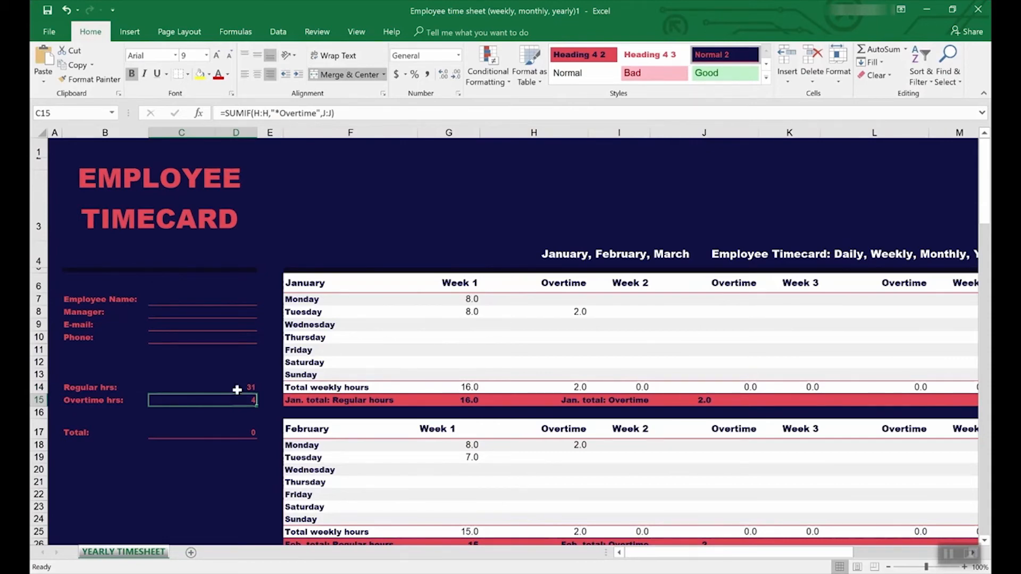
{"action": "left_click", "coordinate": [315, 32]}
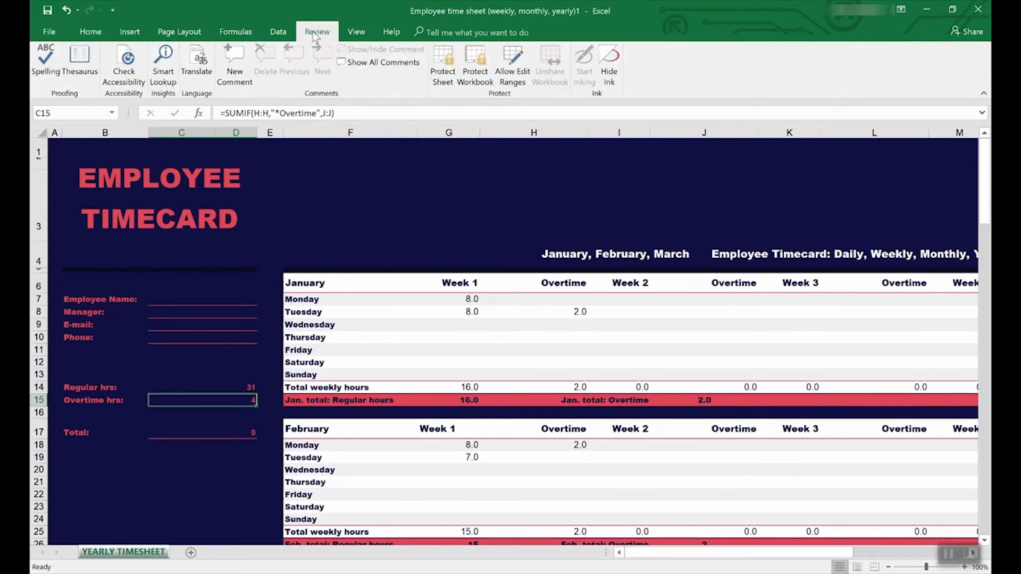
{"action": "left_click", "coordinate": [236, 32]}
{"action": "left_click", "coordinate": [521, 53]}
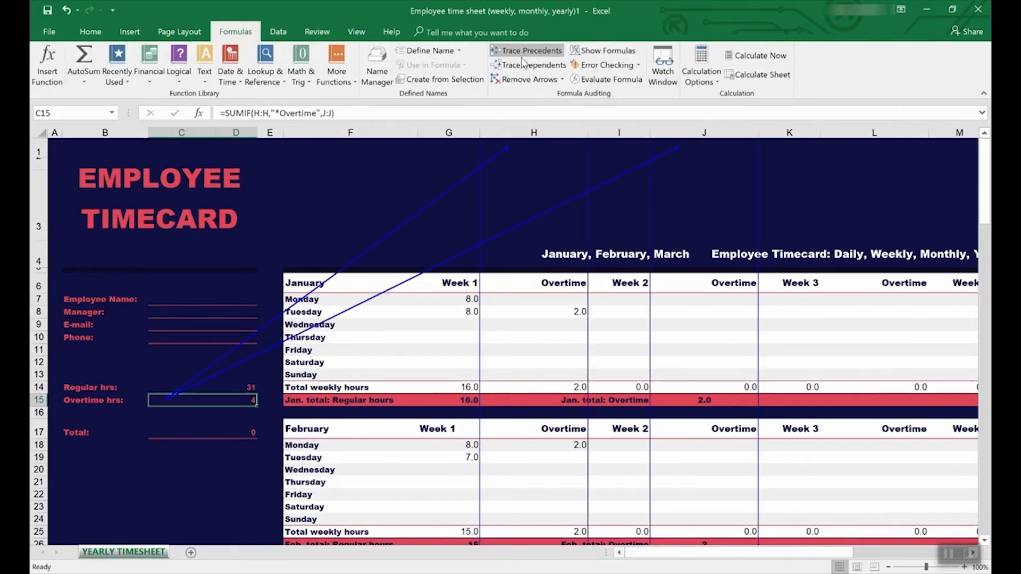
Look over the timesheet's monthly hour sections and select the regular hours cell C14
{"action": "scroll", "coordinate": [522, 390], "scroll_direction": "down", "scroll_amount": 7}
{"action": "scroll", "coordinate": [522, 390], "scroll_direction": "up", "scroll_amount": 7}
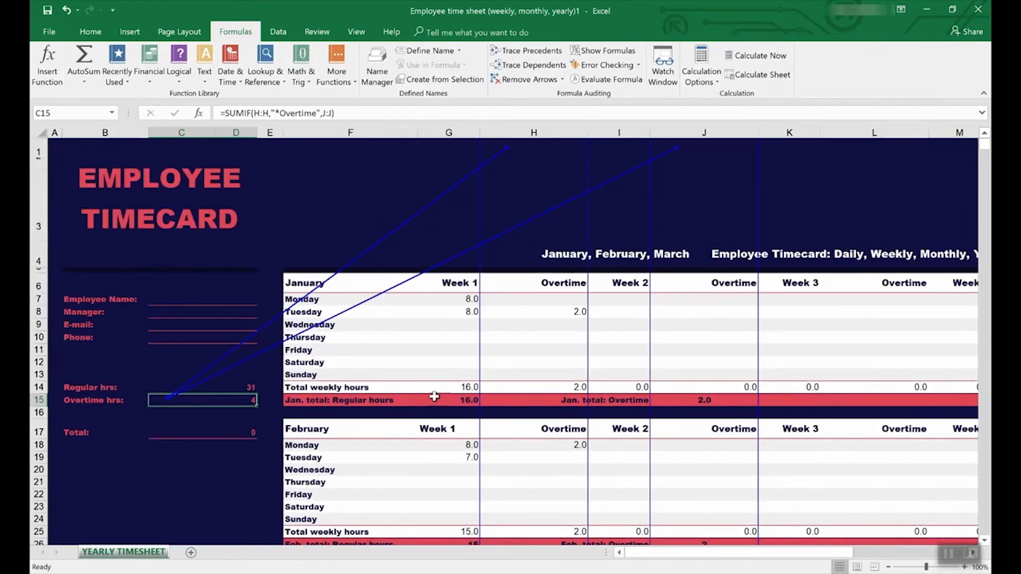
{"action": "left_click", "coordinate": [207, 387]}
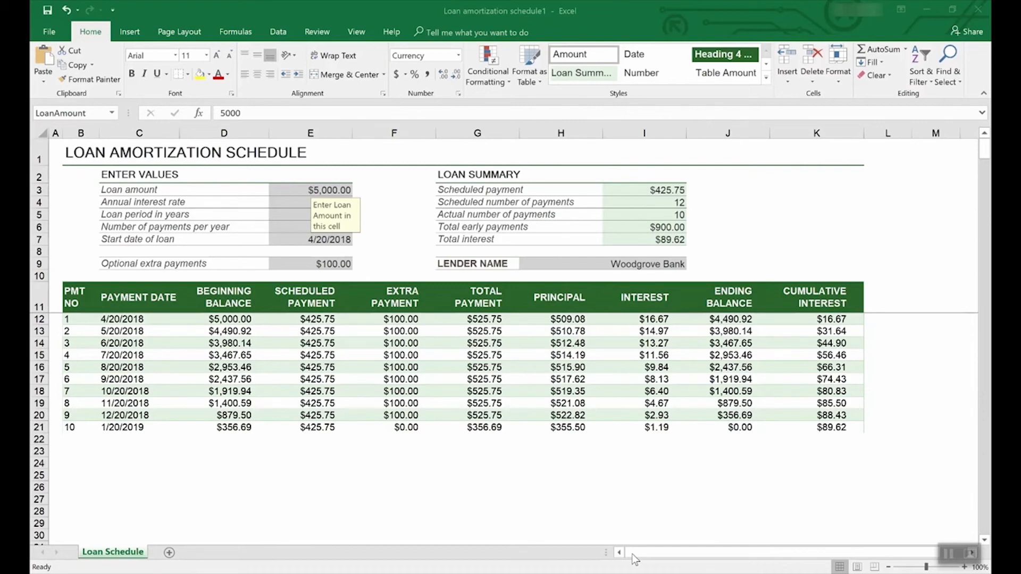
Start saving a copy of the loan amortization workbook on This PC, in the Documents folder
{"action": "left_click", "coordinate": [52, 31]}
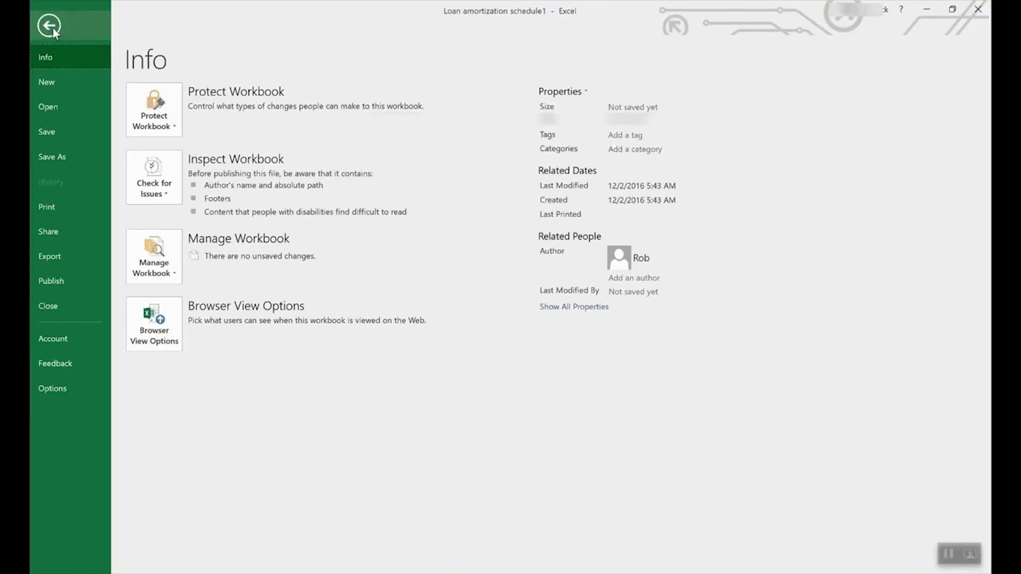
{"action": "left_click", "coordinate": [65, 157]}
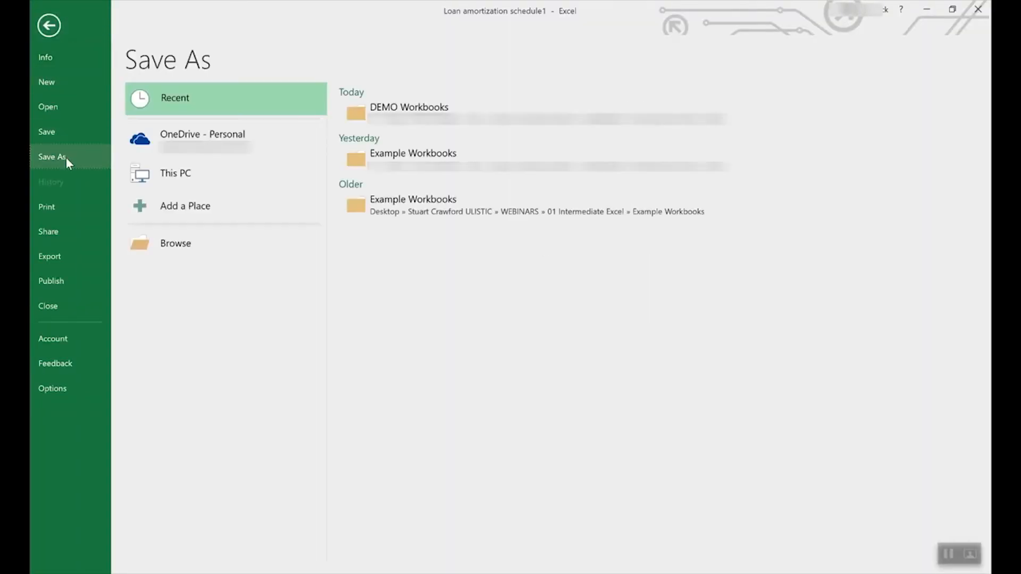
{"action": "left_click", "coordinate": [214, 149]}
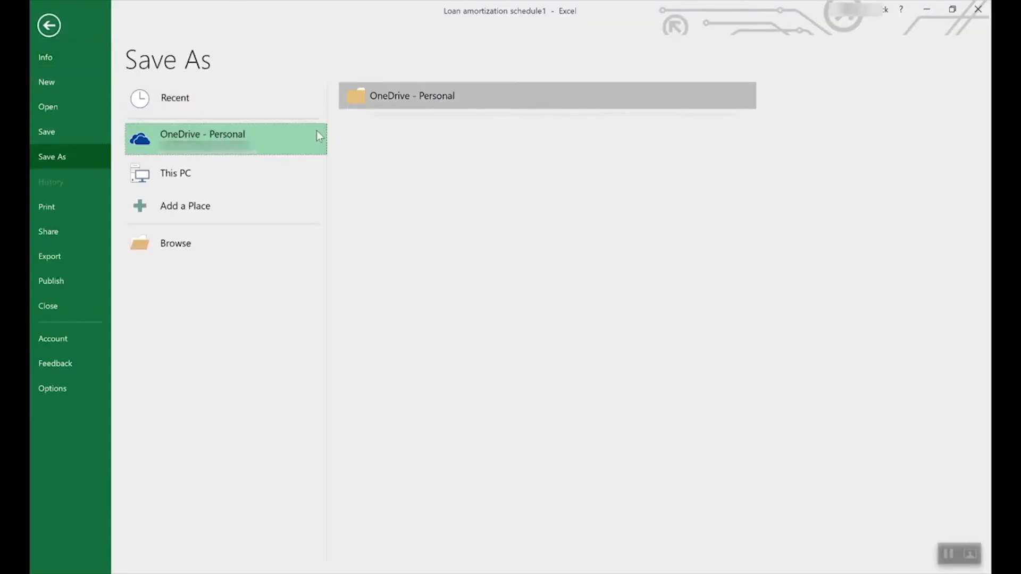
{"action": "left_click", "coordinate": [193, 167]}
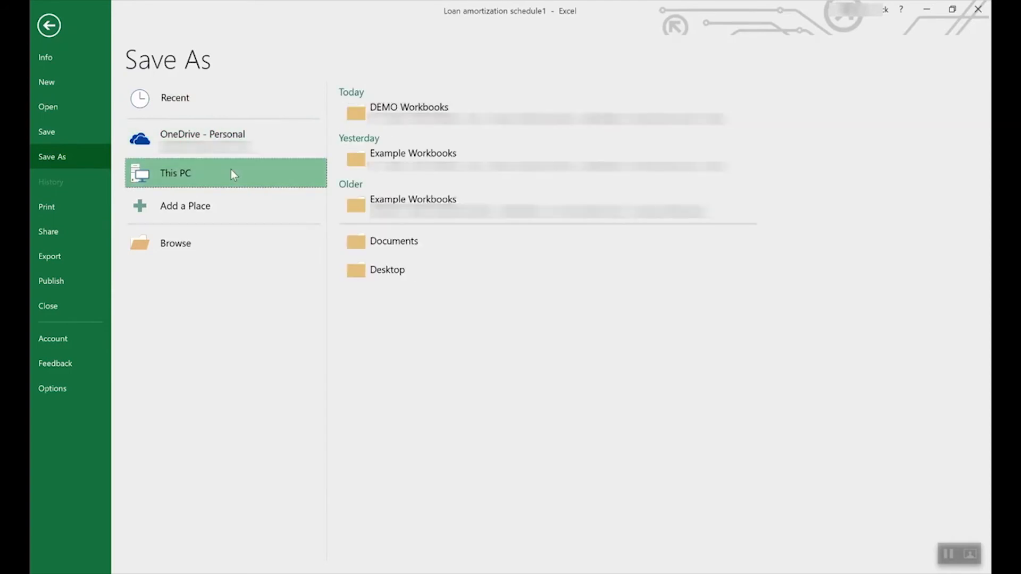
{"action": "left_click", "coordinate": [275, 165]}
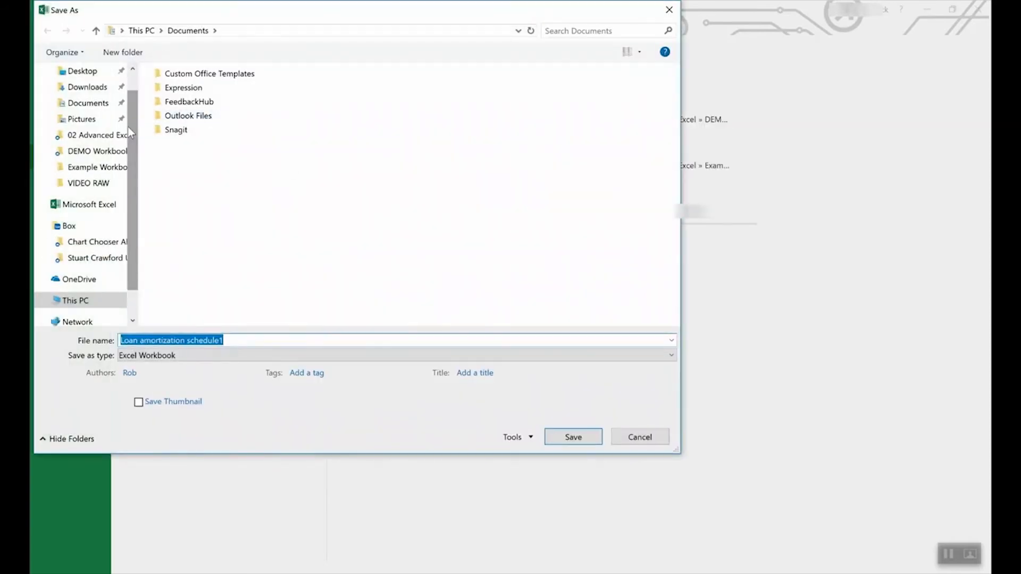
Set the save format to Excel Template, then cancel the save and return to the loan schedule
{"action": "left_click", "coordinate": [192, 355]}
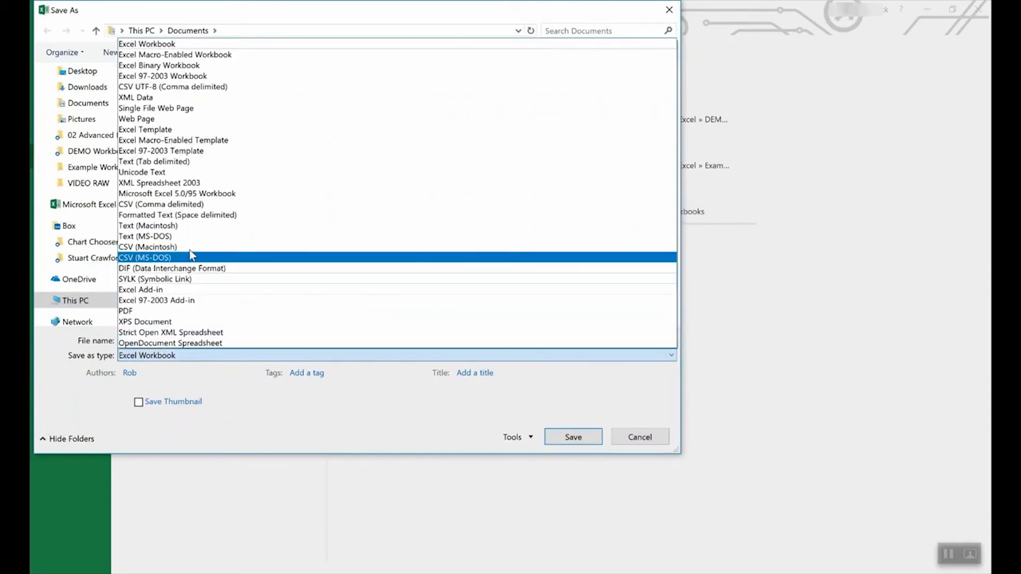
{"action": "left_click", "coordinate": [168, 129]}
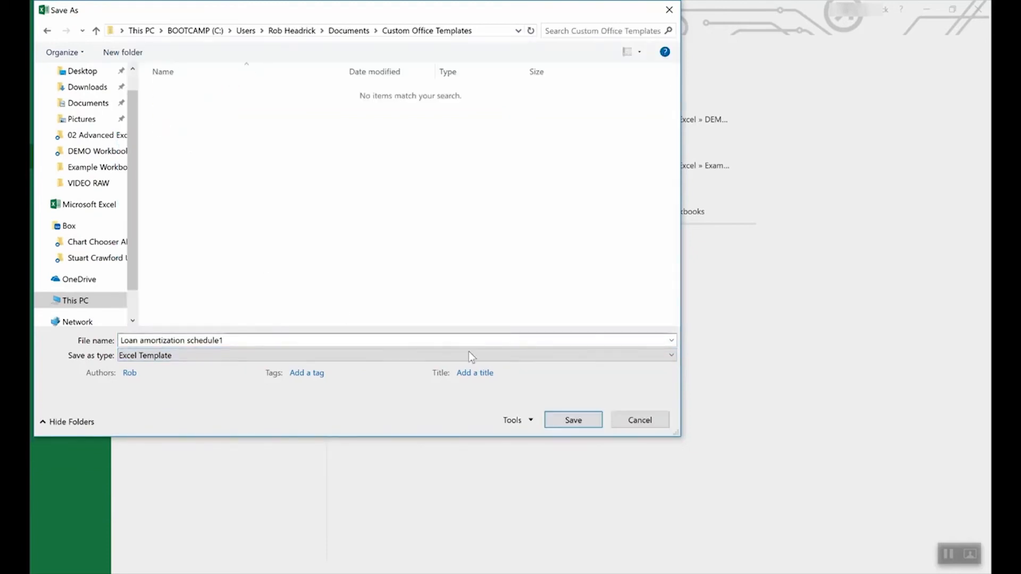
{"action": "left_click", "coordinate": [640, 420]}
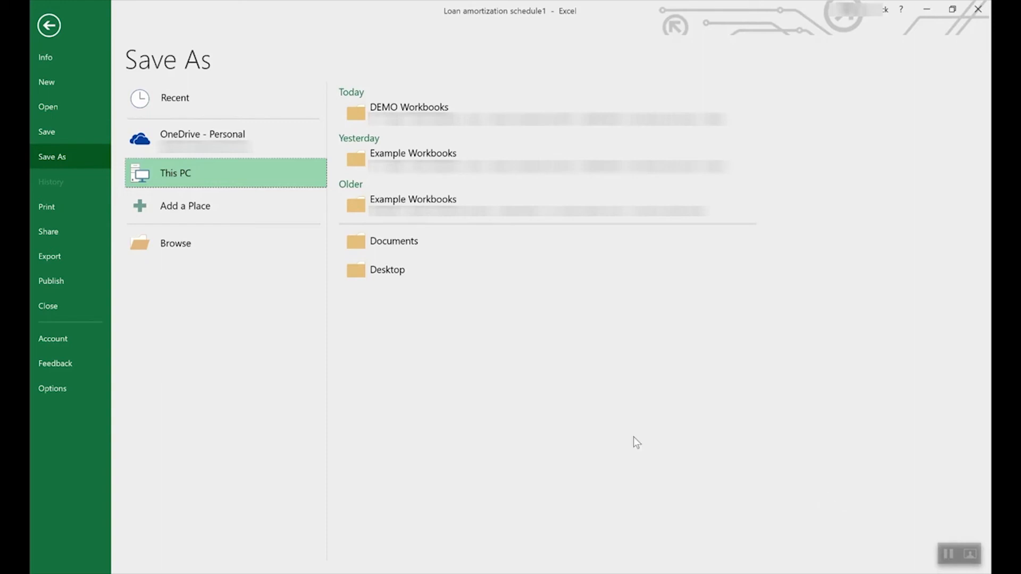
{"action": "left_click", "coordinate": [49, 25]}
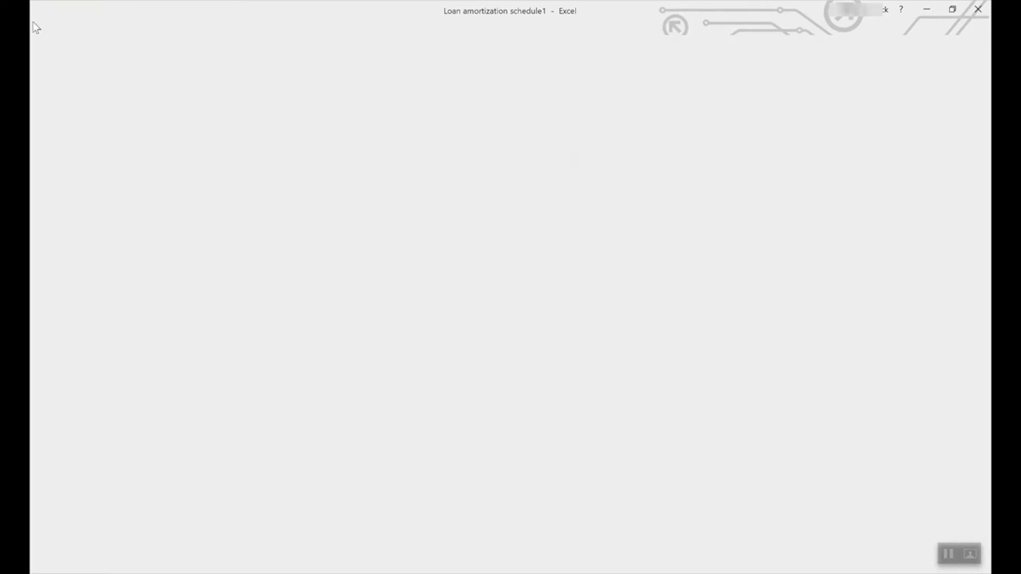